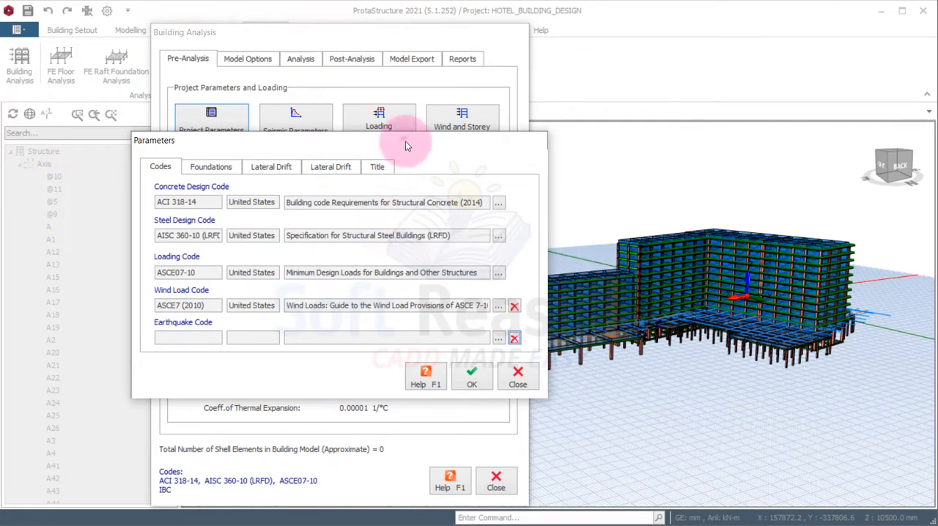
# Accept the project parameters with the earthquake code left blank
pyautogui.moveTo(407, 146); pyautogui.dragTo(394, 189)
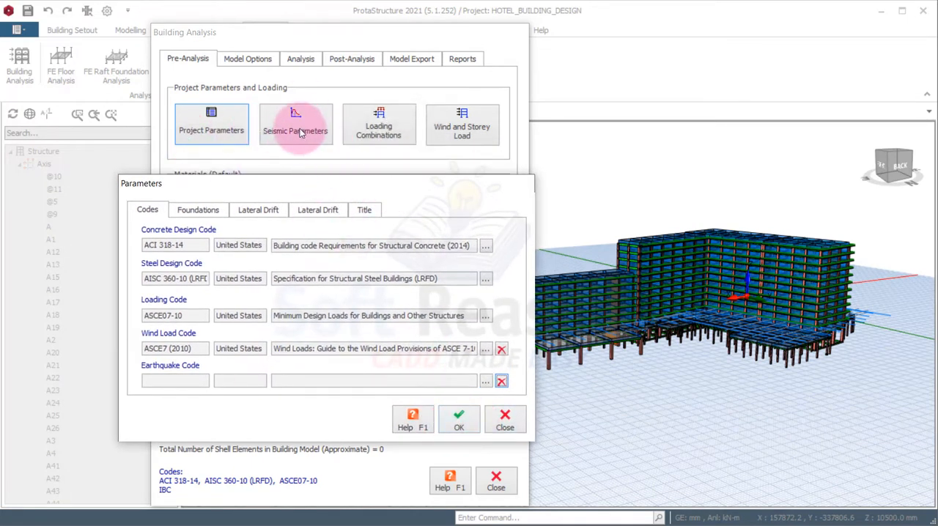
pyautogui.click(460, 424)
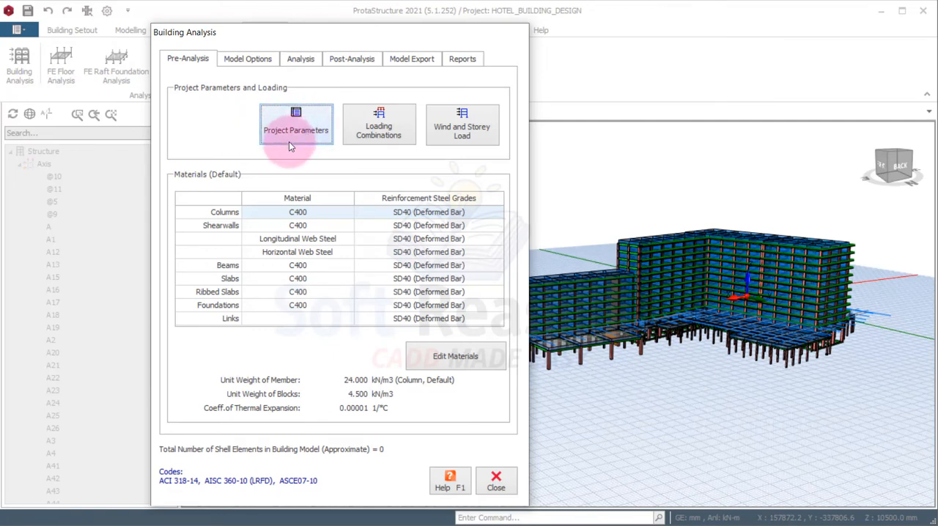
# Set the earthquake code in the project parameters to IBC, International Building Code (United States), and apply it
pyautogui.click(304, 132)
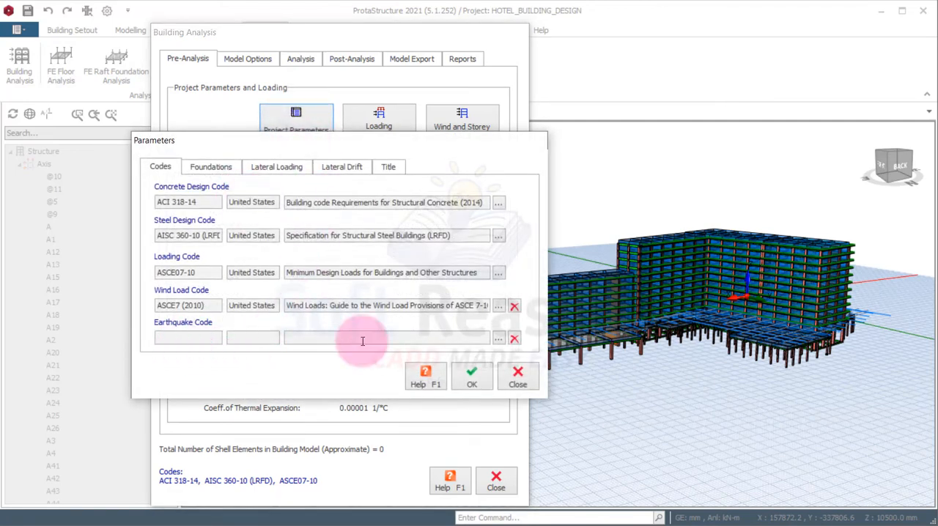
pyautogui.click(497, 340)
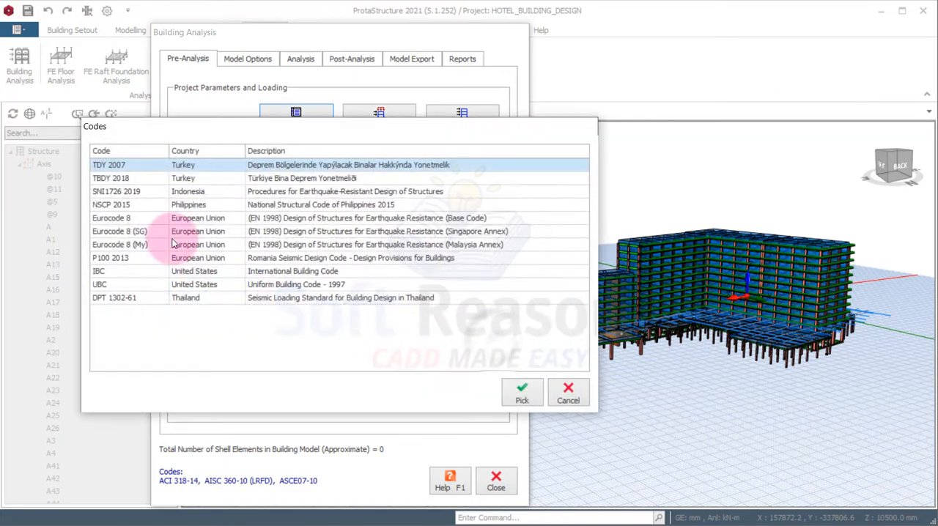
pyautogui.click(101, 274)
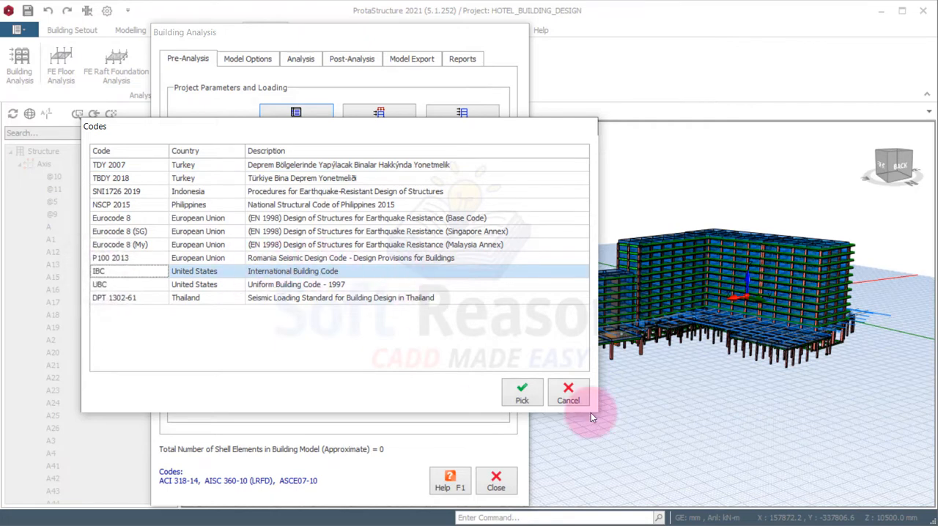
pyautogui.click(521, 402)
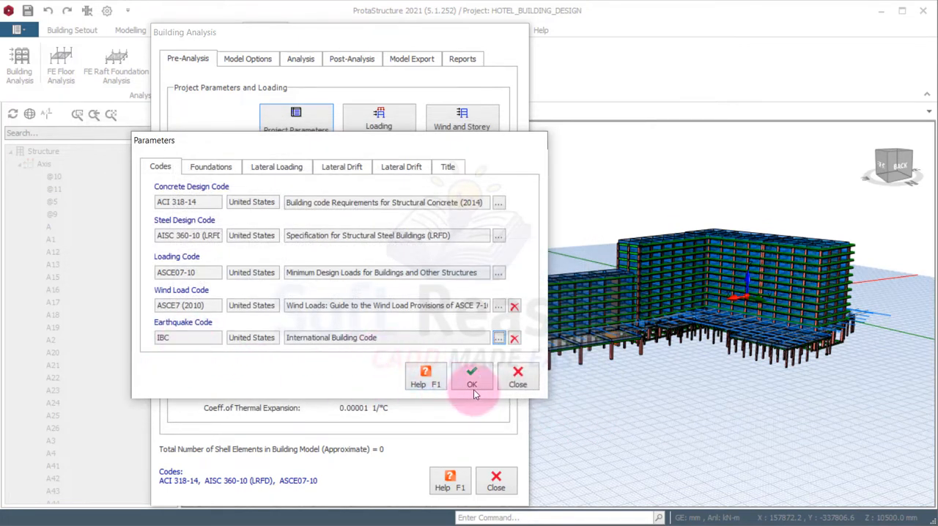
pyautogui.moveTo(347, 141); pyautogui.dragTo(356, 184)
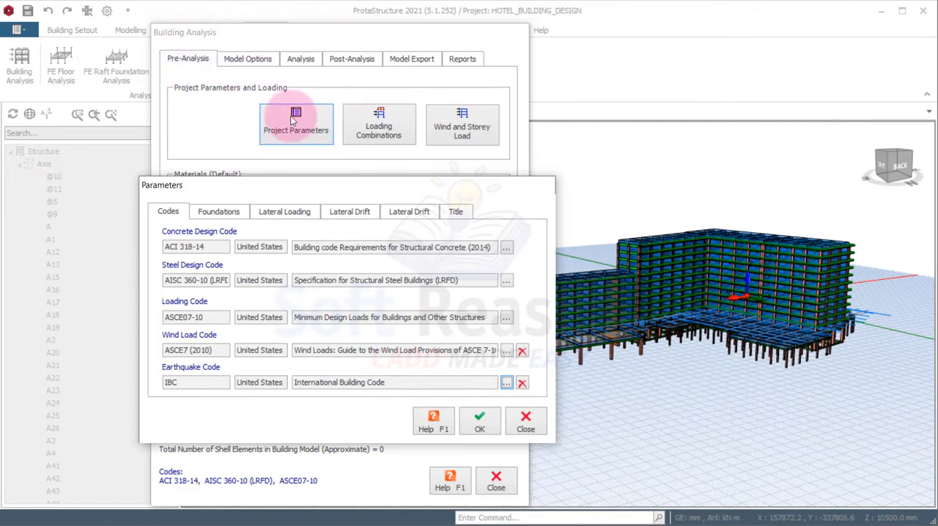
pyautogui.click(484, 427)
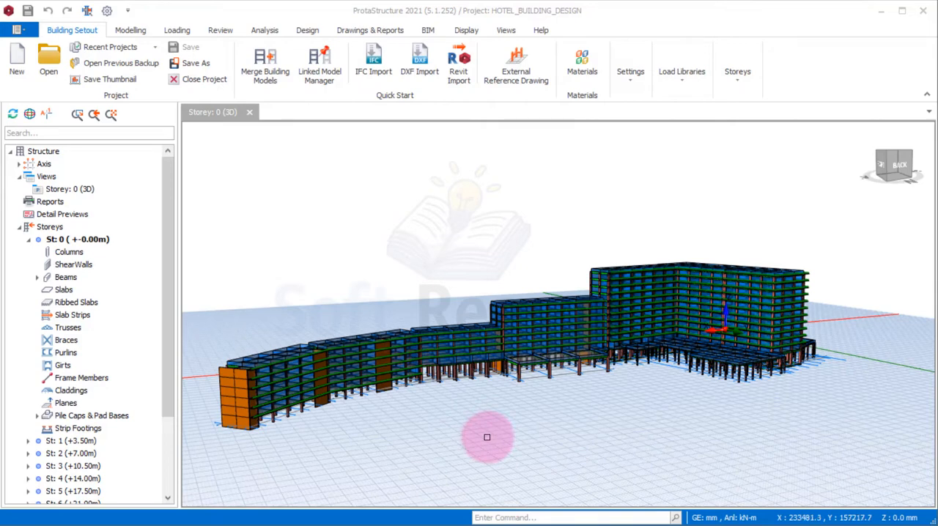
# Examine the hotel building's 3D structural model from several angles, including its stepped blocks and ground-level columns
pyautogui.moveTo(490, 415); pyautogui.dragTo(502, 415, button='middle')
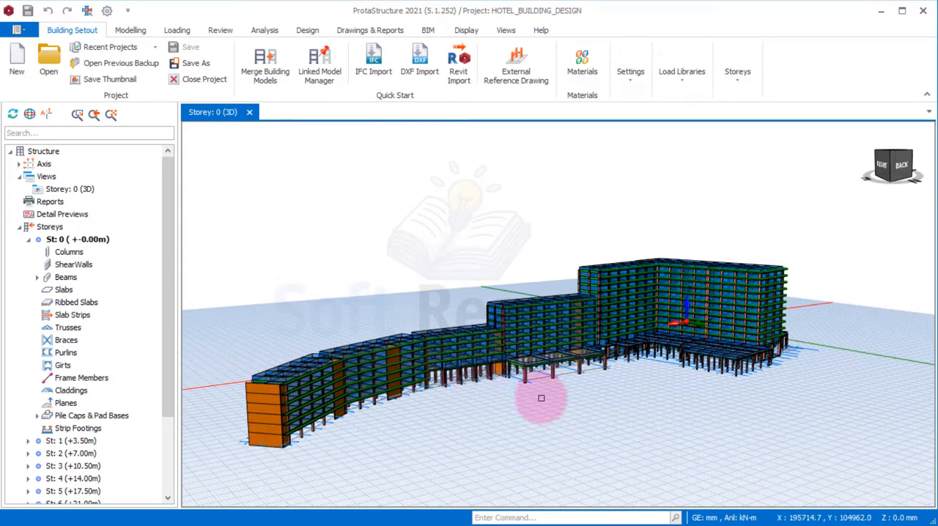
pyautogui.moveTo(505, 410)
pyautogui.mouseDown(button='middle')
pyautogui.moveTo(517, 412)
pyautogui.moveTo(509, 410)
pyautogui.mouseUp(button='middle')
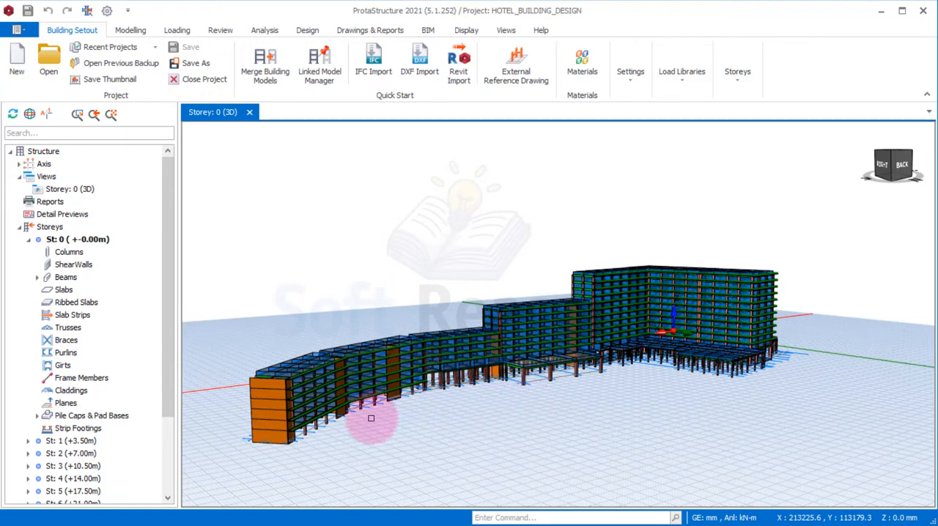
pyautogui.moveTo(398, 407)
pyautogui.mouseDown(button='middle')
pyautogui.moveTo(421, 419)
pyautogui.moveTo(431, 407)
pyautogui.moveTo(391, 404)
pyautogui.moveTo(410, 408)
pyautogui.moveTo(408, 417)
pyautogui.mouseUp(button='middle')
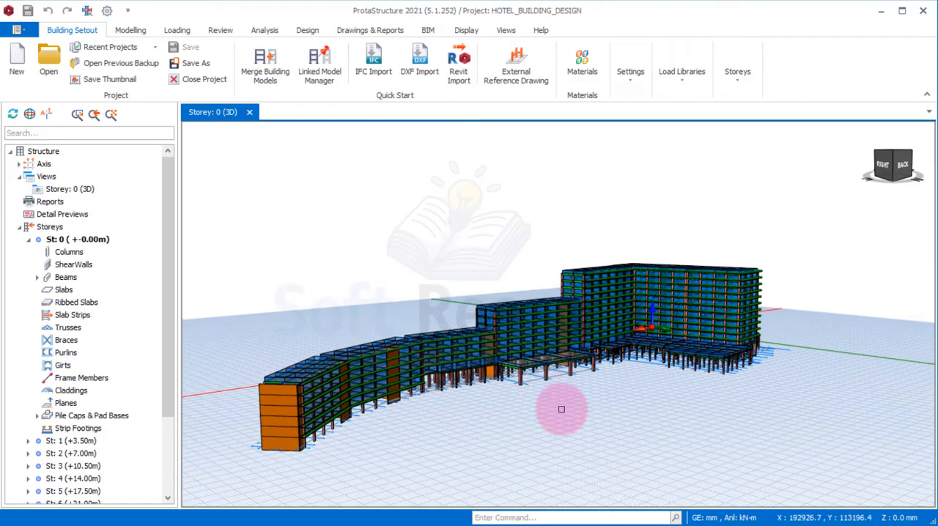
pyautogui.moveTo(561, 410)
pyautogui.mouseDown(button='middle')
pyautogui.moveTo(550, 402)
pyautogui.moveTo(583, 408)
pyautogui.moveTo(570, 409)
pyautogui.mouseUp(button='middle')
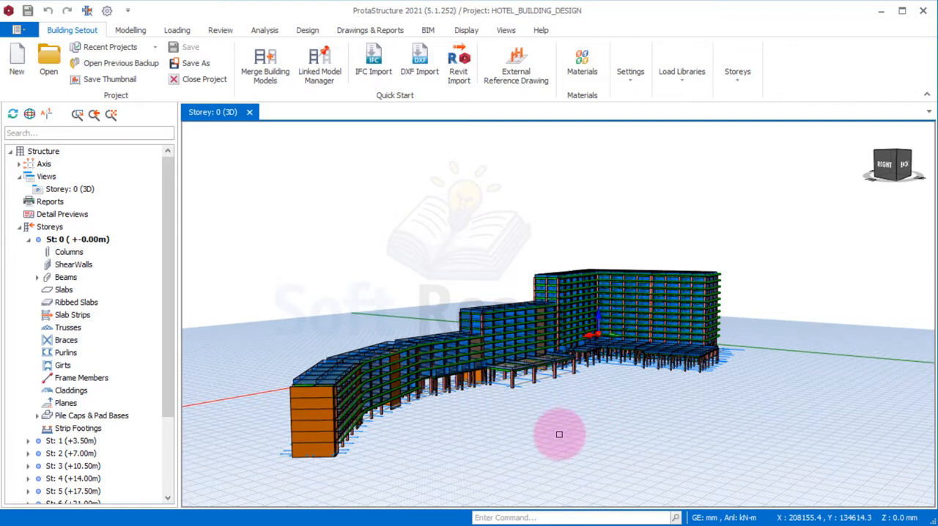
pyautogui.moveTo(689, 374); pyautogui.dragTo(670, 373, button='middle')
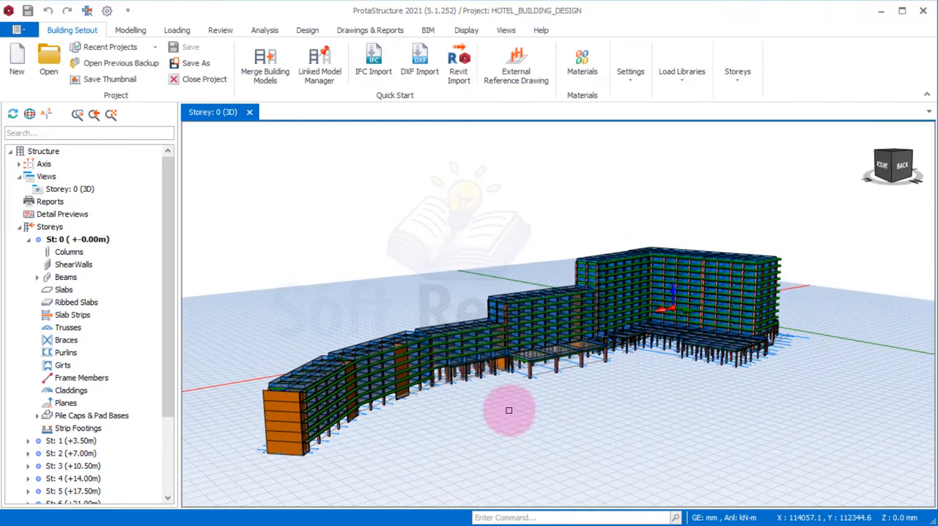
pyautogui.moveTo(446, 409); pyautogui.dragTo(450, 404, button='middle')
pyautogui.rightClick(451, 404)
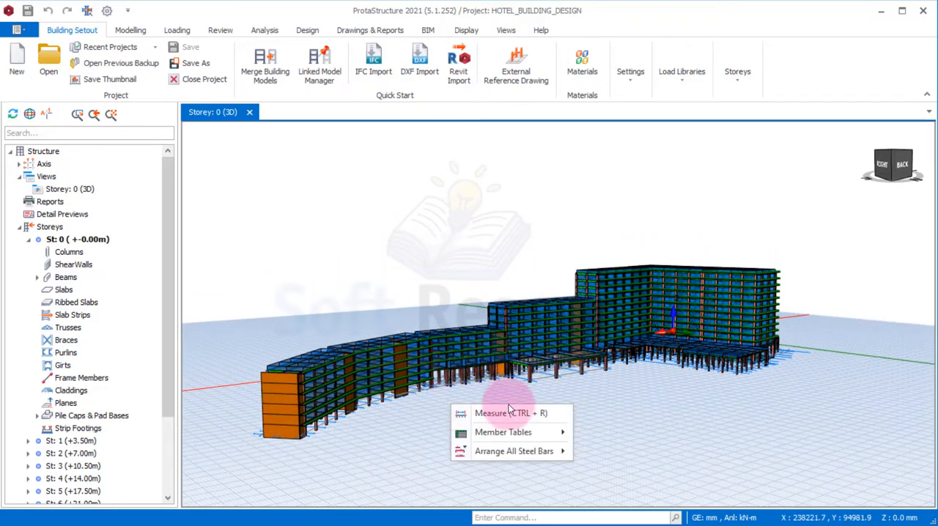
pyautogui.click(623, 394)
pyautogui.moveTo(762, 363)
pyautogui.mouseDown(button='middle')
pyautogui.moveTo(697, 377)
pyautogui.moveTo(687, 362)
pyautogui.moveTo(738, 347)
pyautogui.moveTo(762, 373)
pyautogui.moveTo(766, 358)
pyautogui.moveTo(762, 371)
pyautogui.moveTo(663, 363)
pyautogui.mouseUp(button='middle')
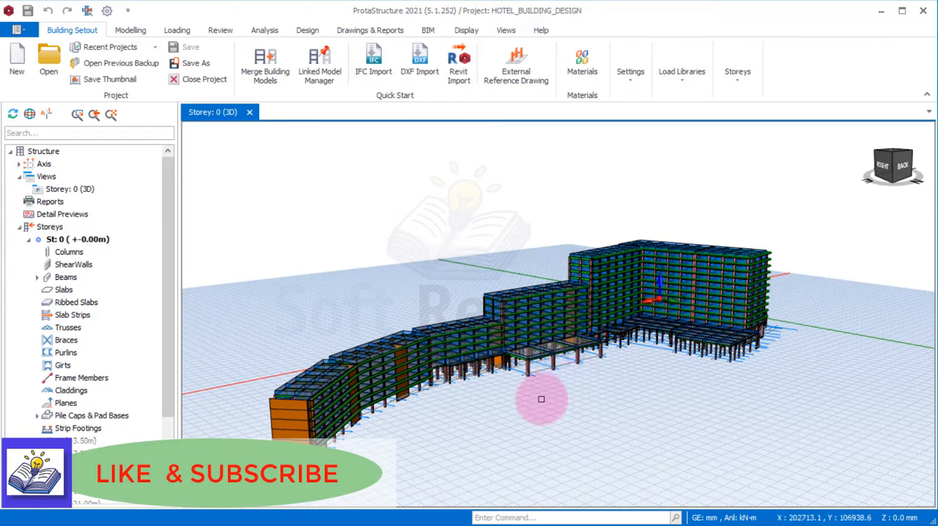
pyautogui.moveTo(542, 415); pyautogui.dragTo(540, 409, button='middle')
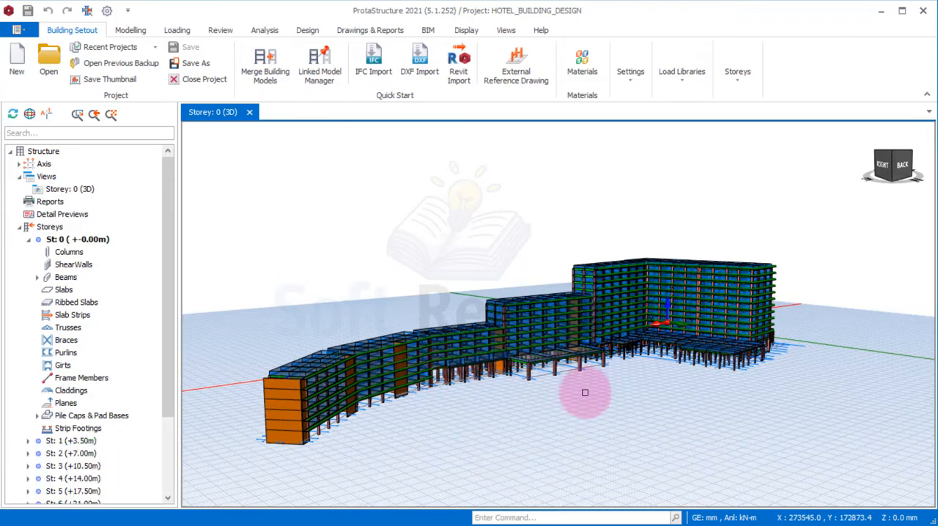
pyautogui.moveTo(584, 389)
pyautogui.mouseDown(button='middle')
pyautogui.moveTo(734, 384)
pyautogui.moveTo(702, 398)
pyautogui.moveTo(570, 392)
pyautogui.moveTo(579, 388)
pyautogui.mouseUp(button='middle')
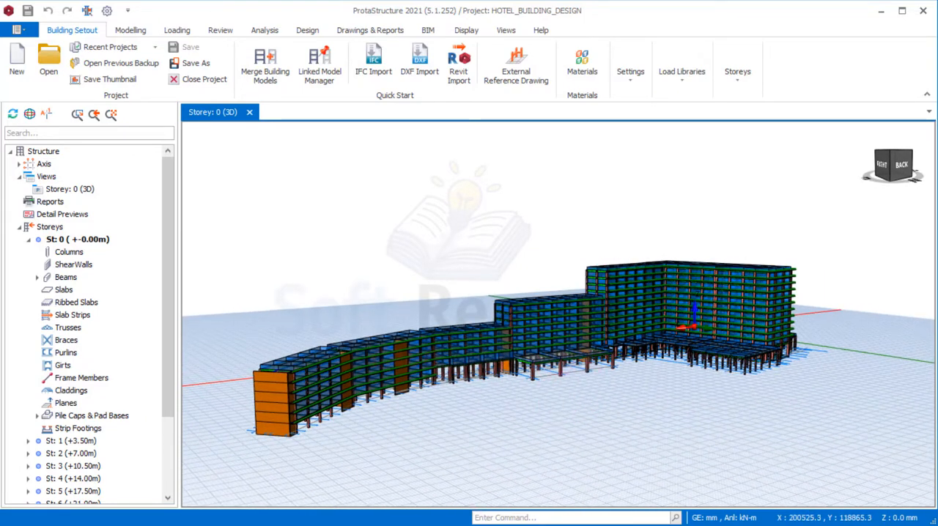
# Switch to AutoCAD and examine the building elevations in ALL FLOOR LAYOUT.dwg, including the NEW PROPOSAL versions
pyautogui.click(462, 525)
pyautogui.click(581, 517)
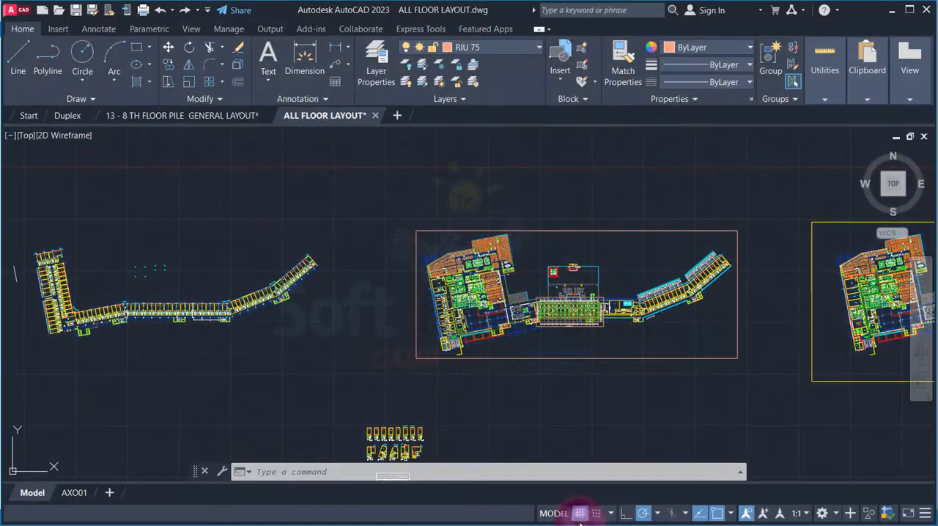
pyautogui.scroll(-4, 504, 395)
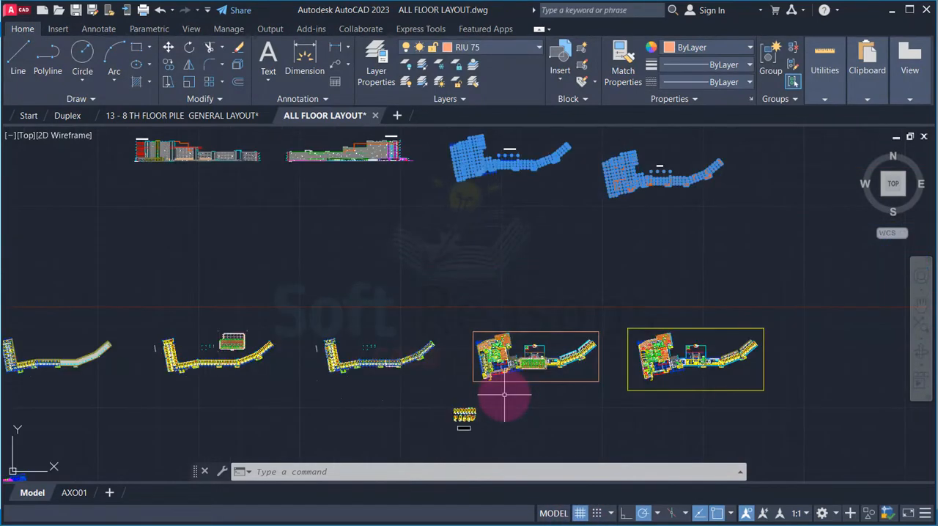
pyautogui.scroll(-3, 335, 293)
pyautogui.scroll(7, 290, 239)
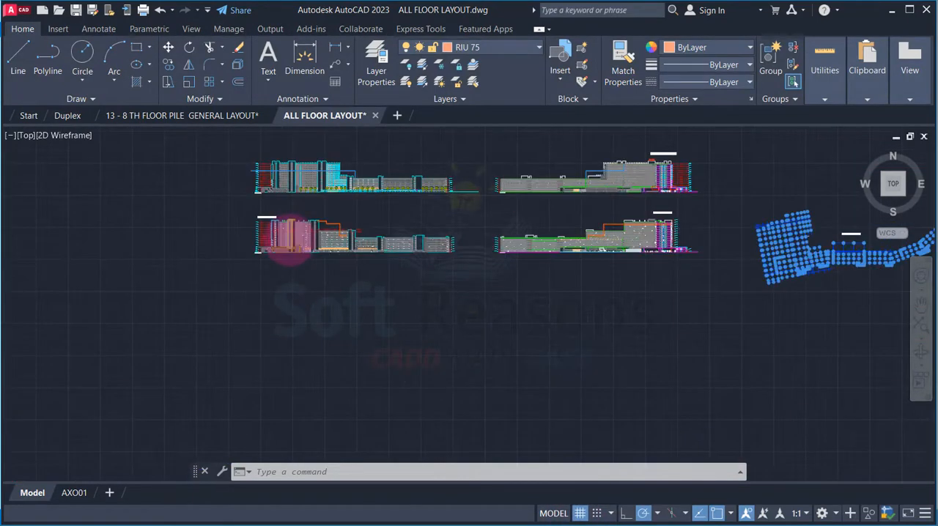
pyautogui.scroll(2, 310, 214)
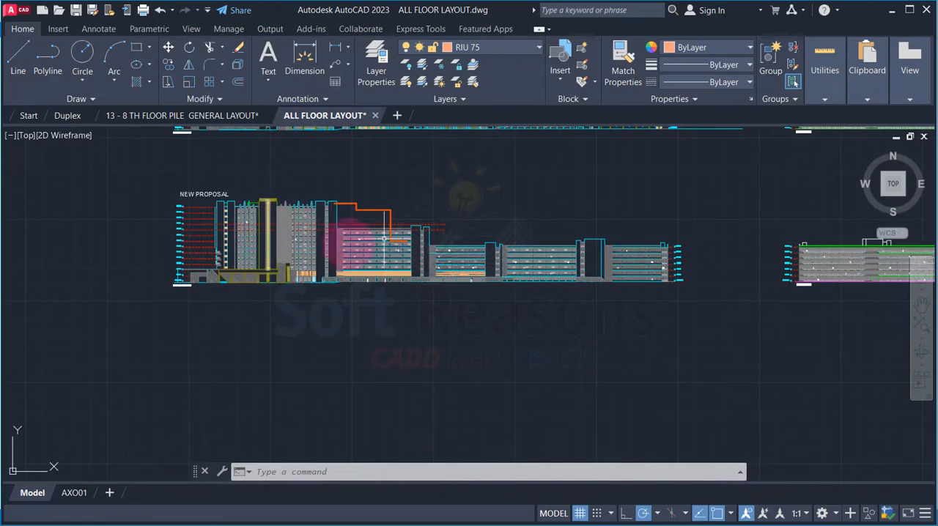
pyautogui.scroll(-4, 279, 242)
pyautogui.scroll(6, 660, 273)
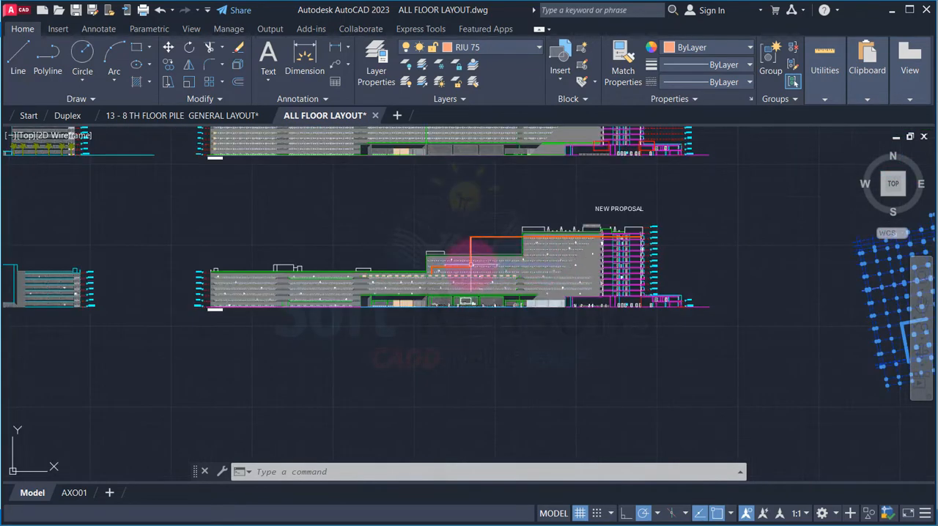
pyautogui.scroll(-1, 449, 228)
pyautogui.scroll(-6, 450, 248)
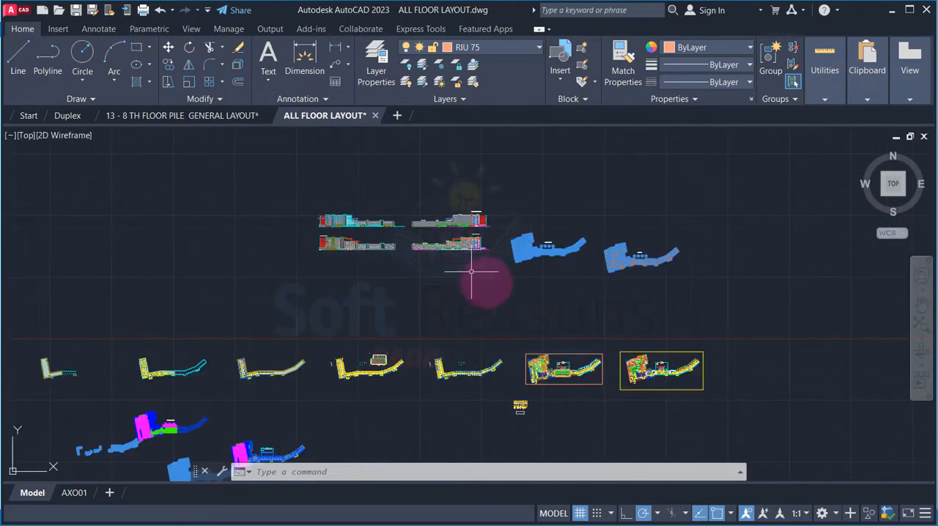
# Examine the two framed floor plans in the layout drawing up close and return to ProtaStructure
pyautogui.scroll(3, 674, 377)
pyautogui.scroll(5, 689, 375)
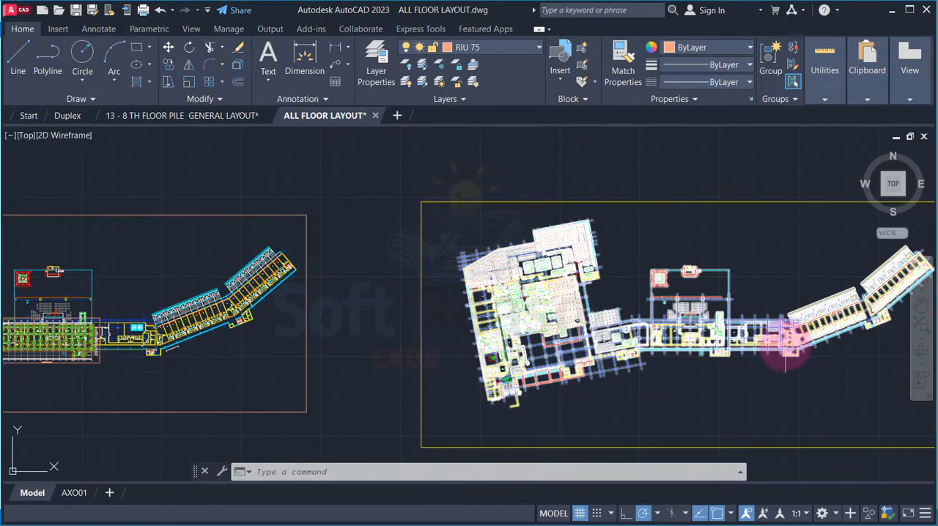
pyautogui.scroll(2, 447, 383)
pyautogui.scroll(-8, 469, 294)
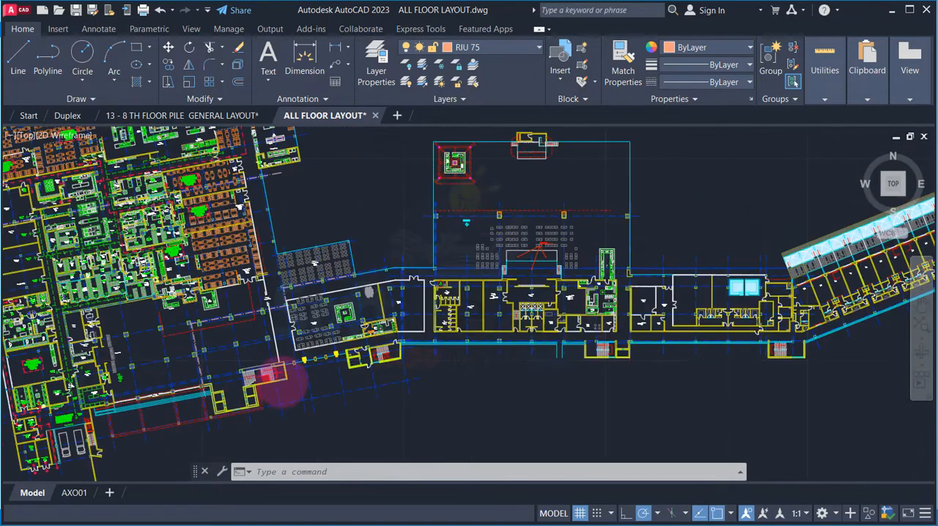
pyautogui.scroll(-2, 469, 282)
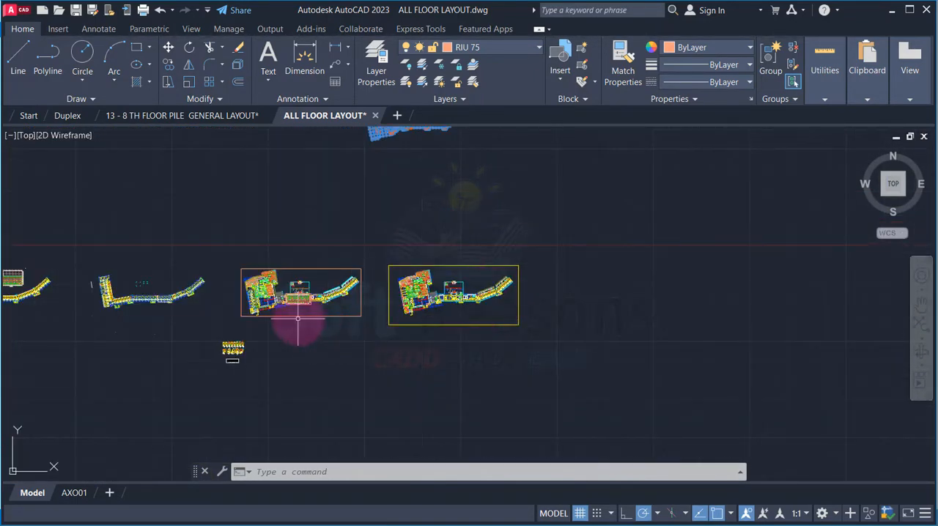
pyautogui.scroll(6, 241, 262)
pyautogui.scroll(3, 242, 264)
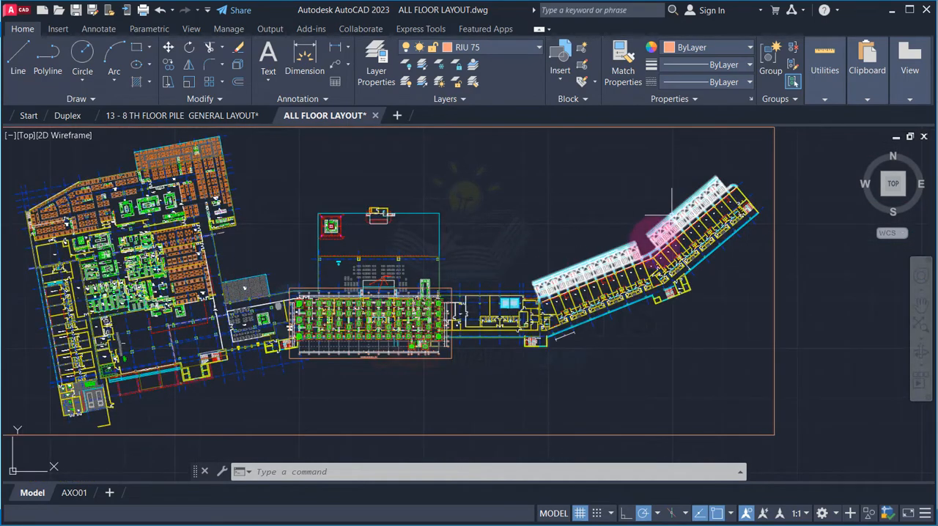
pyautogui.click(865, 82)
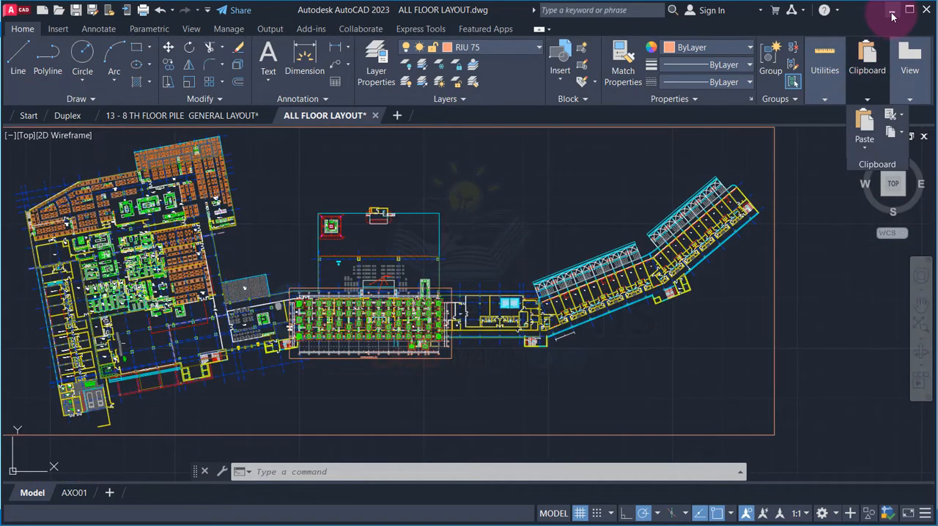
pyautogui.click(892, 12)
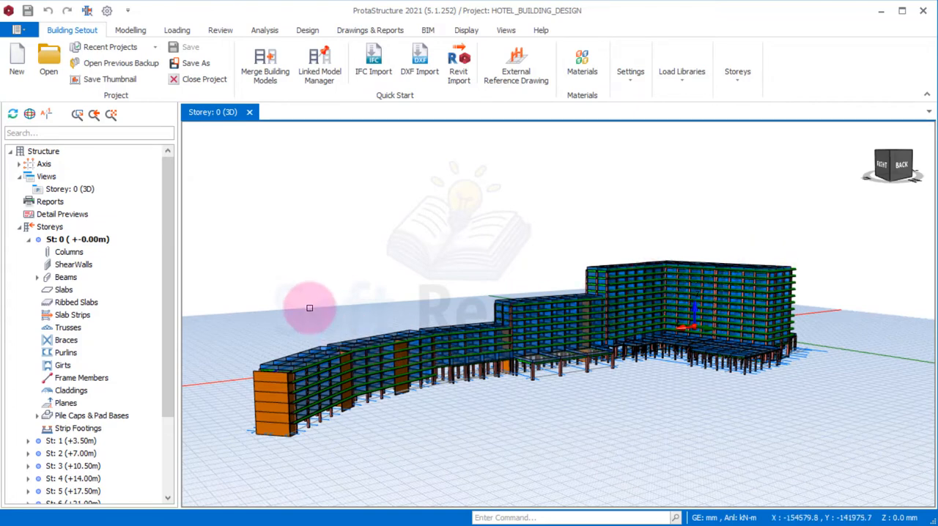
# Make storey 3 (+10.50m) the current storey and change its 3D view to a plan view
pyautogui.doubleClick(73, 441)
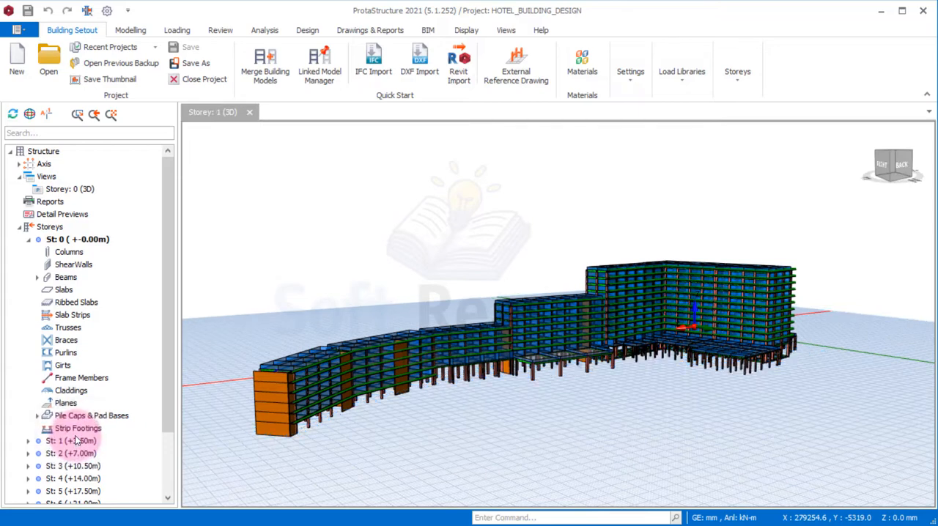
pyautogui.doubleClick(83, 442)
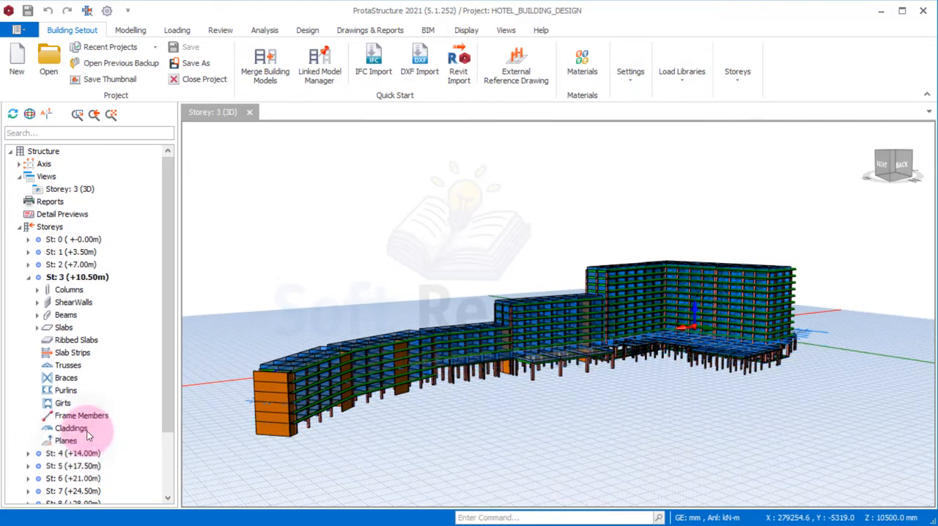
pyautogui.rightClick(83, 188)
pyautogui.click(143, 190)
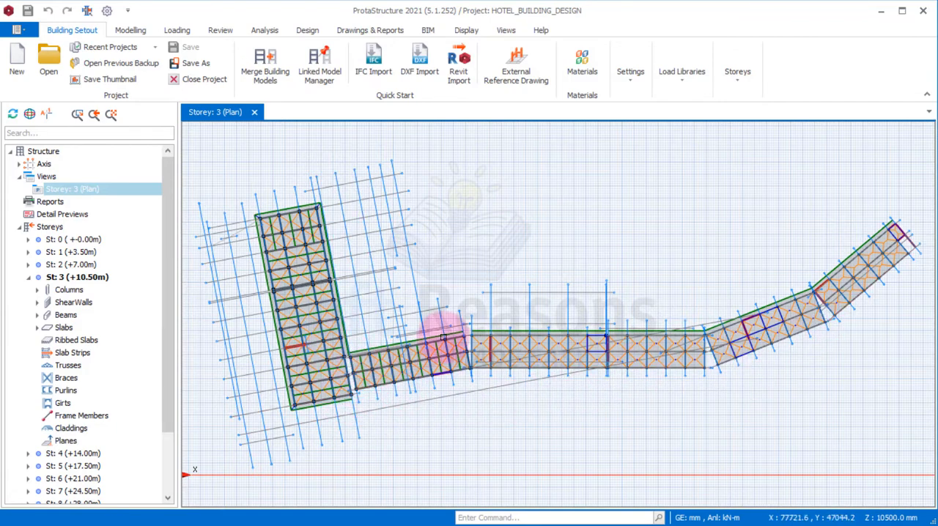
# Examine the storey 3 plan across all wings, including the axes, slabs and beams
pyautogui.scroll(4, 475, 340)
pyautogui.scroll(-3, 374, 332)
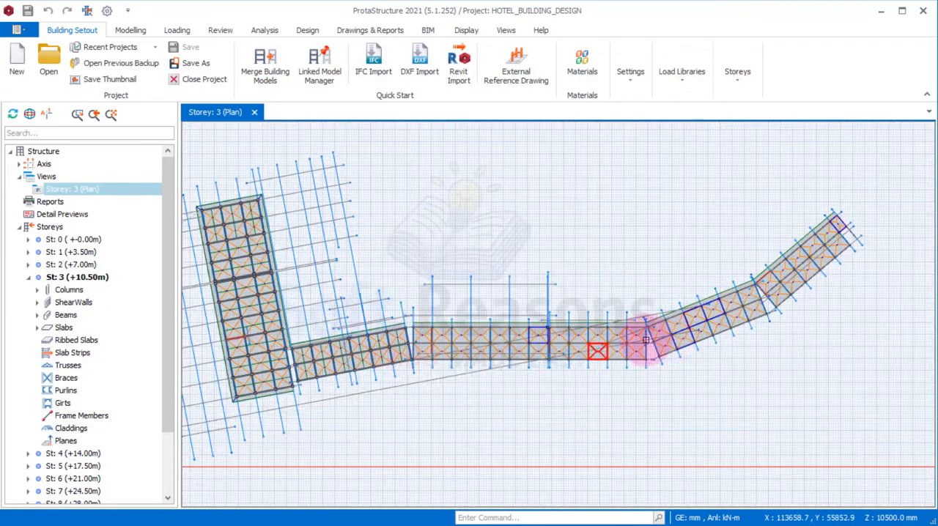
pyautogui.scroll(-1, 722, 318)
pyautogui.scroll(1, 312, 353)
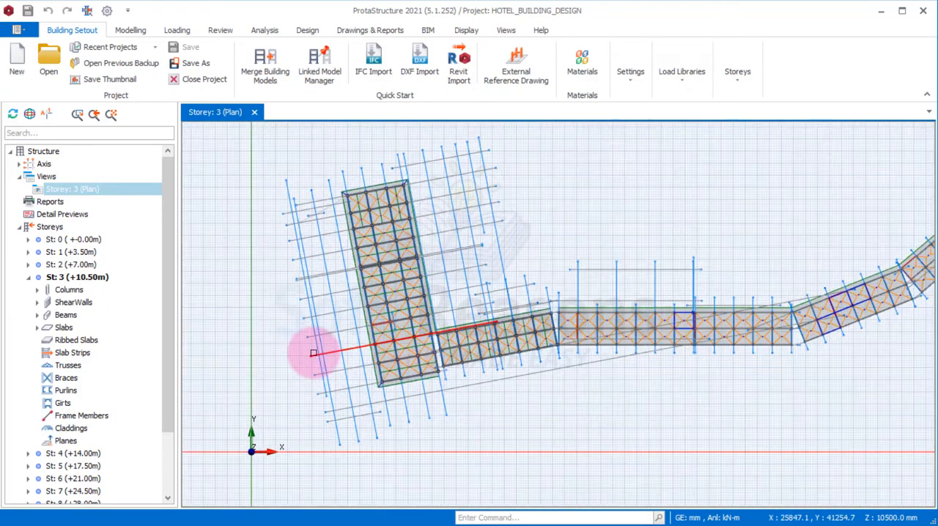
pyautogui.scroll(1, 418, 327)
pyautogui.scroll(-2, 412, 328)
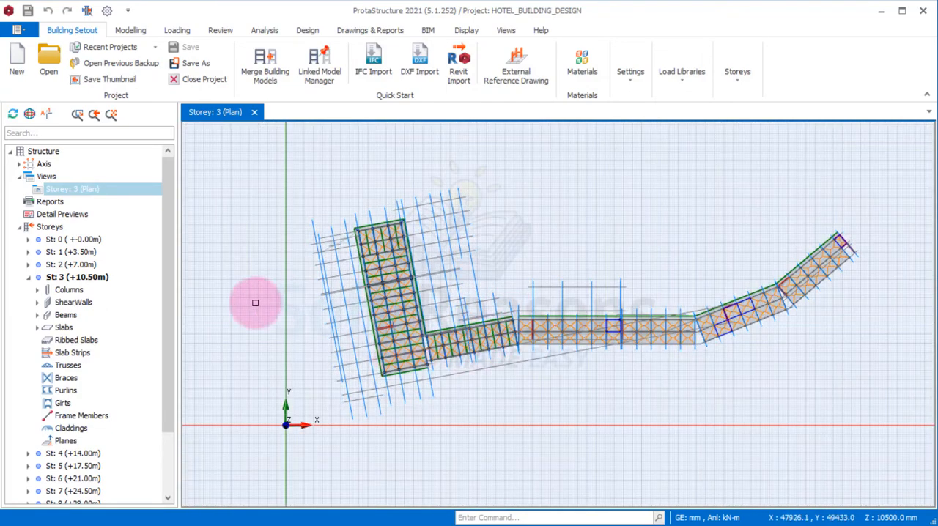
# Change the storey 3 plan to a 3D view and examine the rear of the whole building model
pyautogui.rightClick(83, 190)
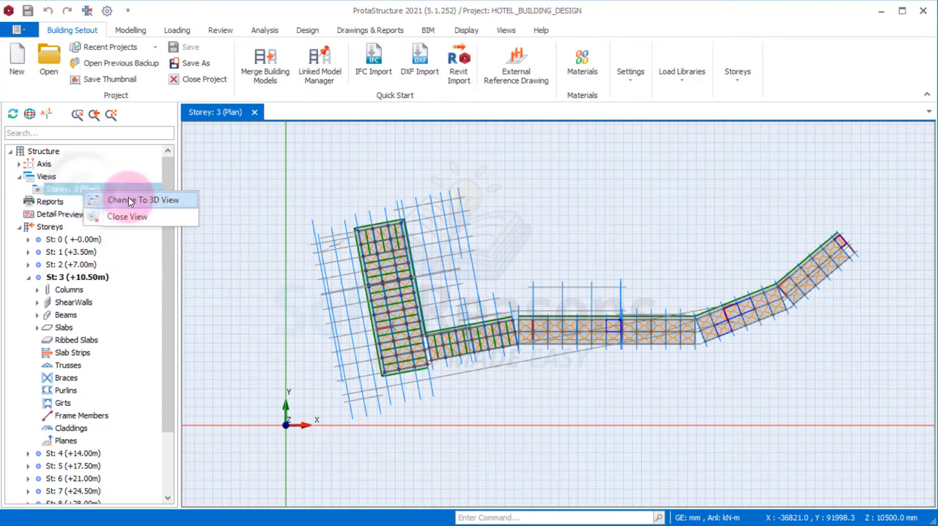
pyautogui.click(485, 290)
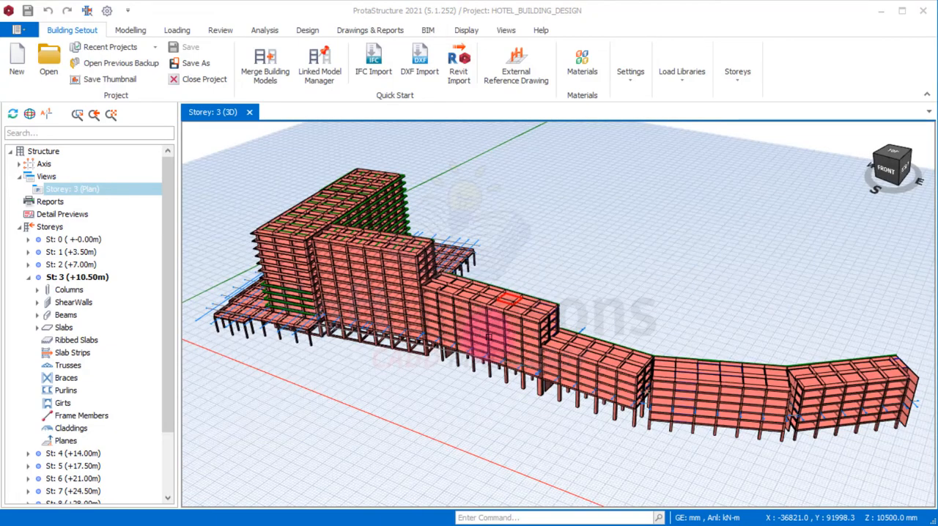
pyautogui.moveTo(494, 349)
pyautogui.mouseDown(button='middle')
pyautogui.moveTo(503, 404)
pyautogui.moveTo(481, 404)
pyautogui.moveTo(515, 398)
pyautogui.moveTo(448, 391)
pyautogui.mouseUp(button='middle')
pyautogui.moveTo(357, 382); pyautogui.dragTo(346, 381, button='middle')
pyautogui.moveTo(490, 398); pyautogui.dragTo(499, 388, button='middle')
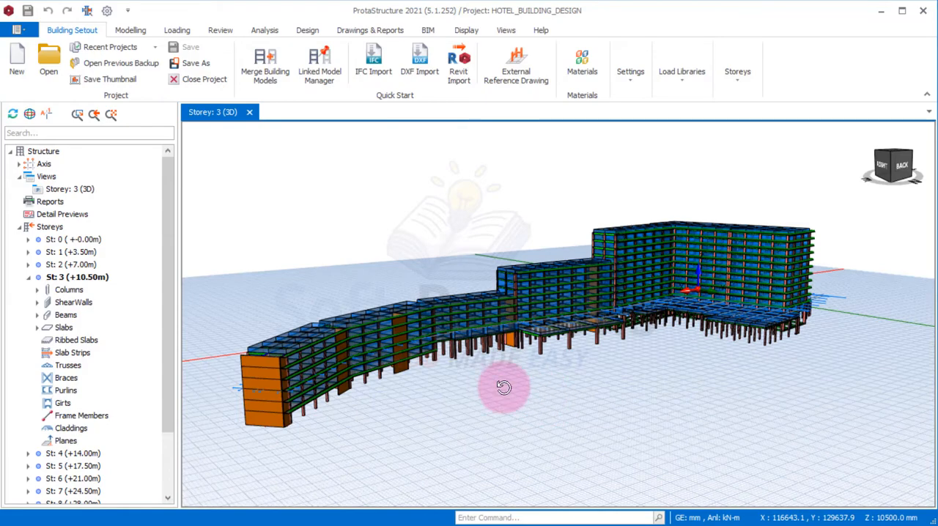
pyautogui.moveTo(504, 387)
pyautogui.mouseDown(button='middle')
pyautogui.moveTo(607, 383)
pyautogui.moveTo(462, 383)
pyautogui.moveTo(480, 387)
pyautogui.moveTo(473, 394)
pyautogui.mouseUp(button='middle')
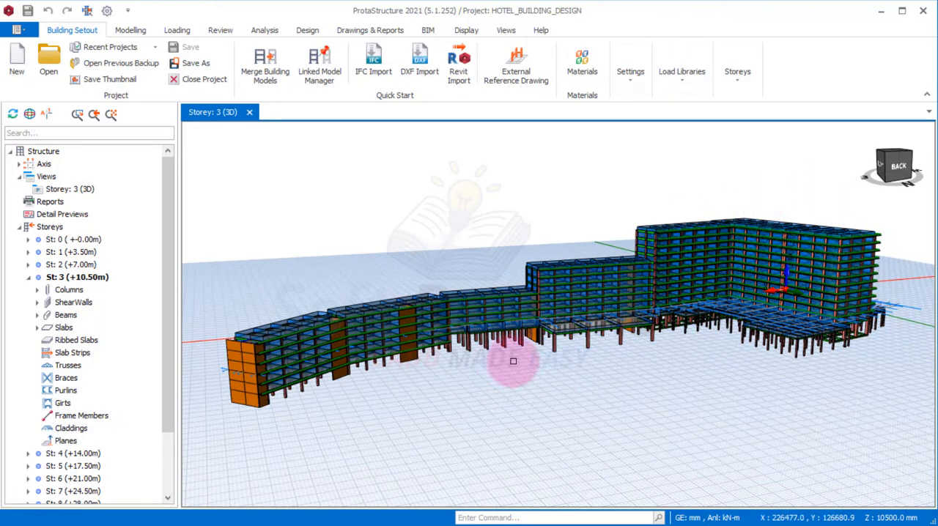
pyautogui.moveTo(526, 368); pyautogui.dragTo(494, 359, button='middle')
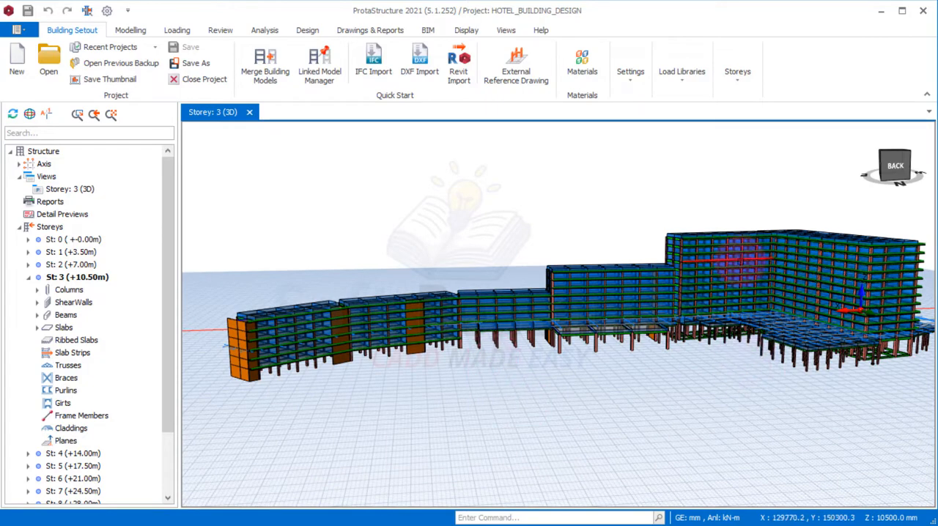
pyautogui.moveTo(423, 371); pyautogui.dragTo(495, 374, button='middle')
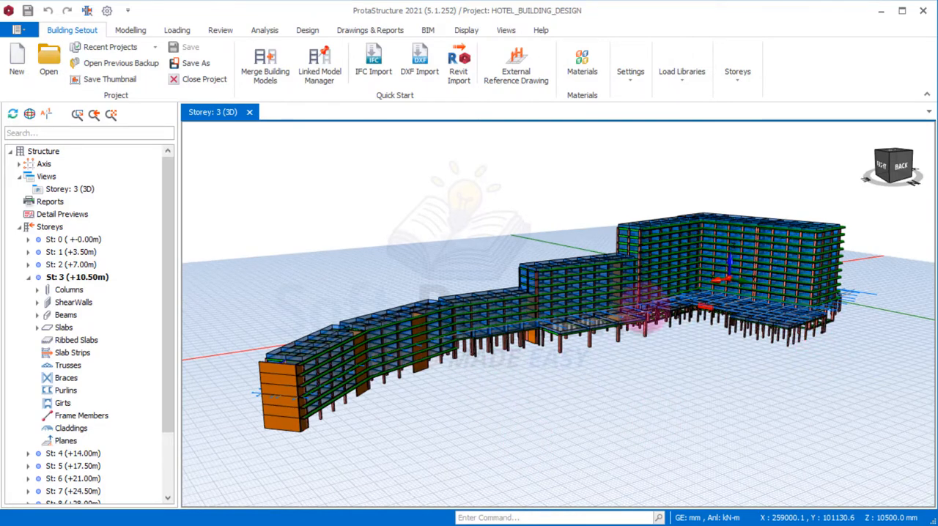
pyautogui.moveTo(700, 357)
pyautogui.mouseDown(button='middle')
pyautogui.moveTo(700, 366)
pyautogui.moveTo(676, 350)
pyautogui.moveTo(704, 339)
pyautogui.moveTo(746, 358)
pyautogui.moveTo(780, 356)
pyautogui.moveTo(798, 371)
pyautogui.moveTo(652, 357)
pyautogui.moveTo(691, 358)
pyautogui.mouseUp(button='middle')
# Examine the hotel model's tower, podium and stepped wings in 3D from the front, up close and from the rear
pyautogui.moveTo(392, 399)
pyautogui.mouseDown(button='middle')
pyautogui.moveTo(391, 384)
pyautogui.moveTo(442, 425)
pyautogui.moveTo(431, 412)
pyautogui.moveTo(447, 421)
pyautogui.moveTo(566, 396)
pyautogui.moveTo(674, 397)
pyautogui.mouseUp(button='middle')
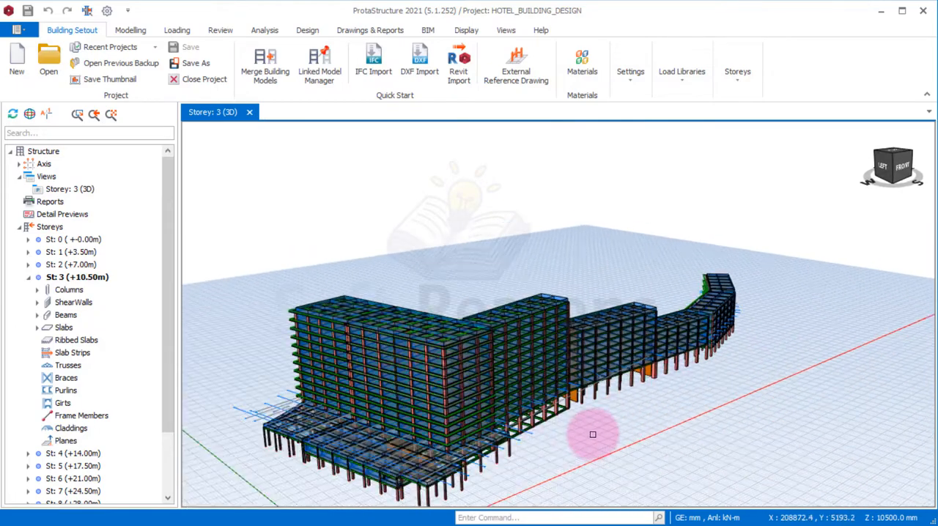
pyautogui.scroll(5, 558, 444)
pyautogui.moveTo(558, 443); pyautogui.dragTo(501, 453, button='middle')
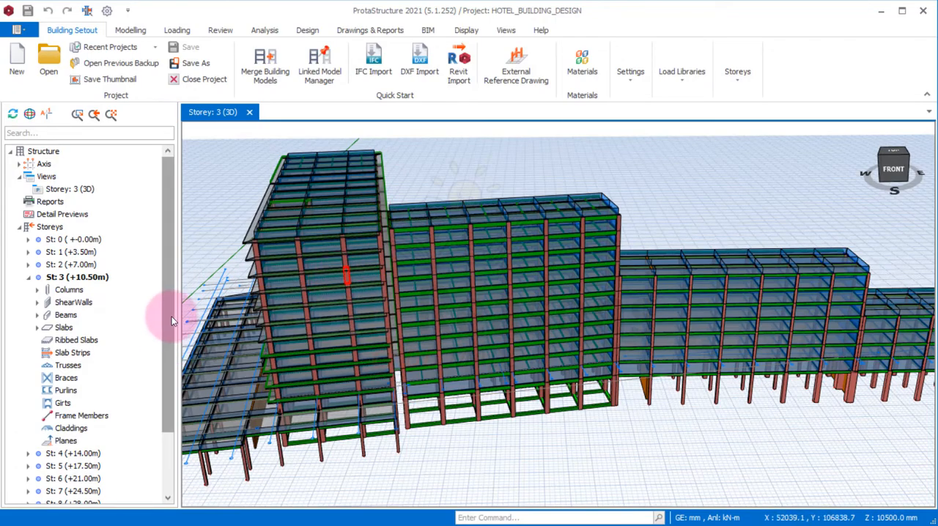
pyautogui.moveTo(561, 382); pyautogui.dragTo(643, 388, button='middle')
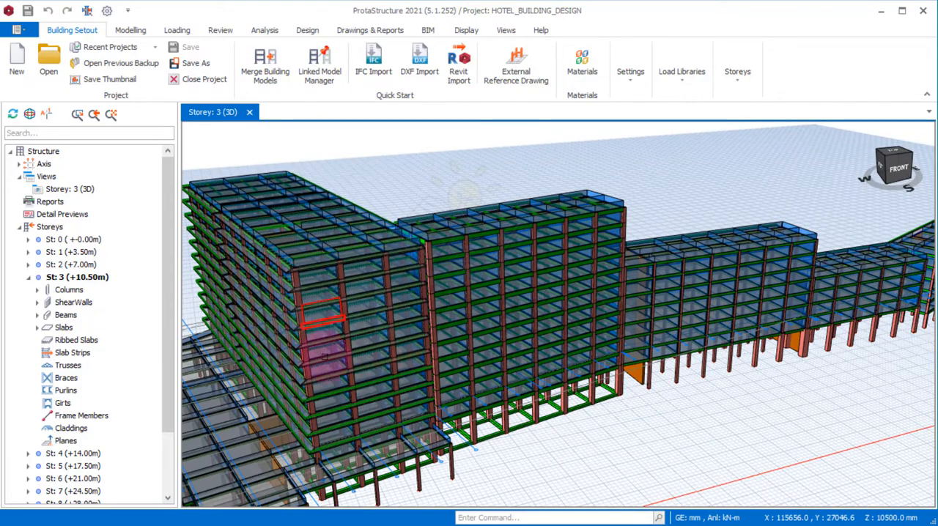
pyautogui.scroll(-3, 506, 339)
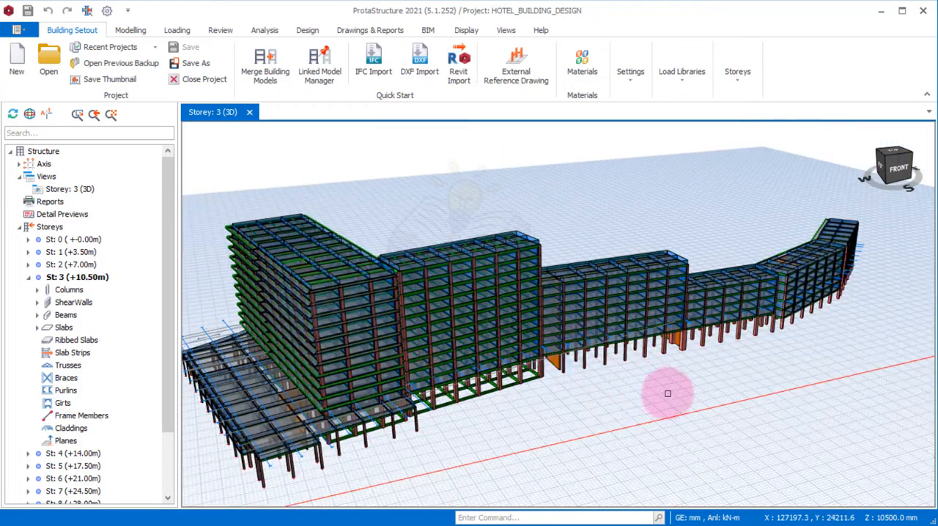
pyautogui.moveTo(851, 275); pyautogui.dragTo(722, 408, button='middle')
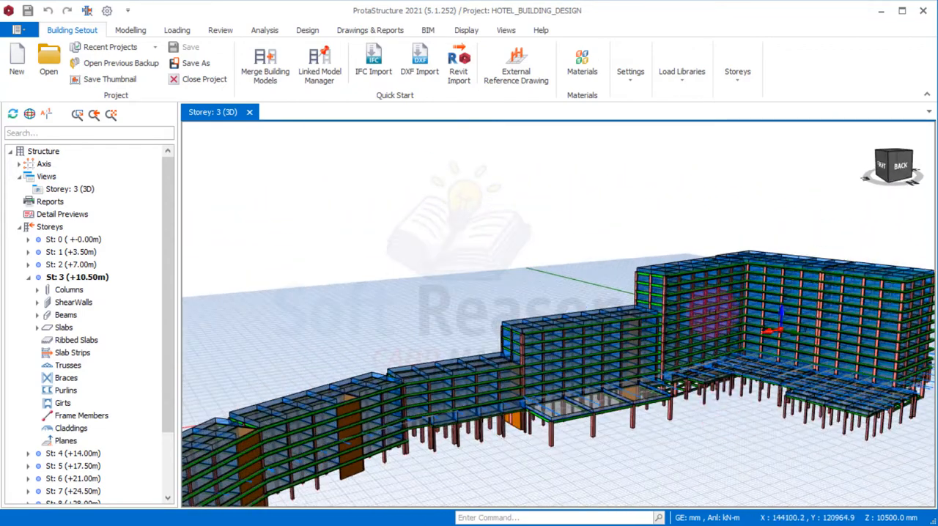
pyautogui.scroll(-3, 618, 281)
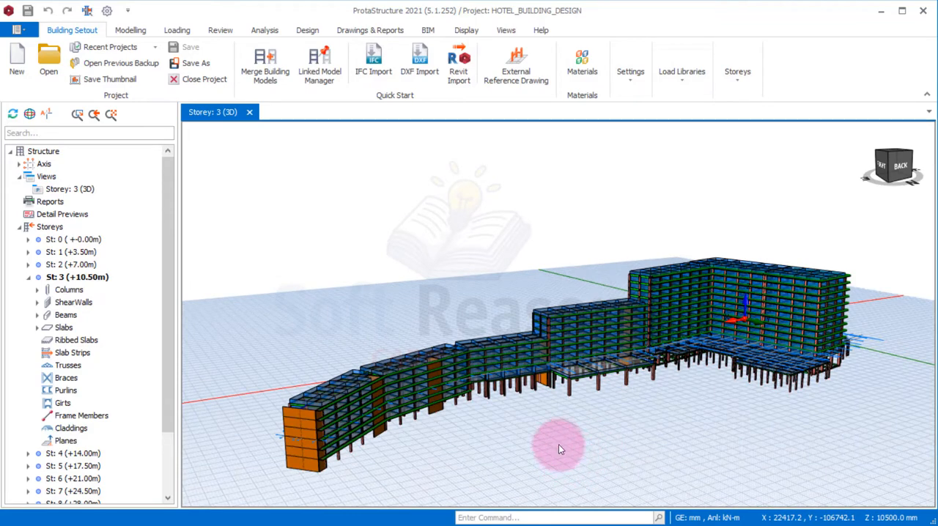
pyautogui.moveTo(563, 433)
pyautogui.mouseDown(button='middle')
pyautogui.moveTo(561, 406)
pyautogui.moveTo(594, 412)
pyautogui.moveTo(605, 399)
pyautogui.moveTo(549, 380)
pyautogui.moveTo(439, 408)
pyautogui.mouseUp(button='middle')
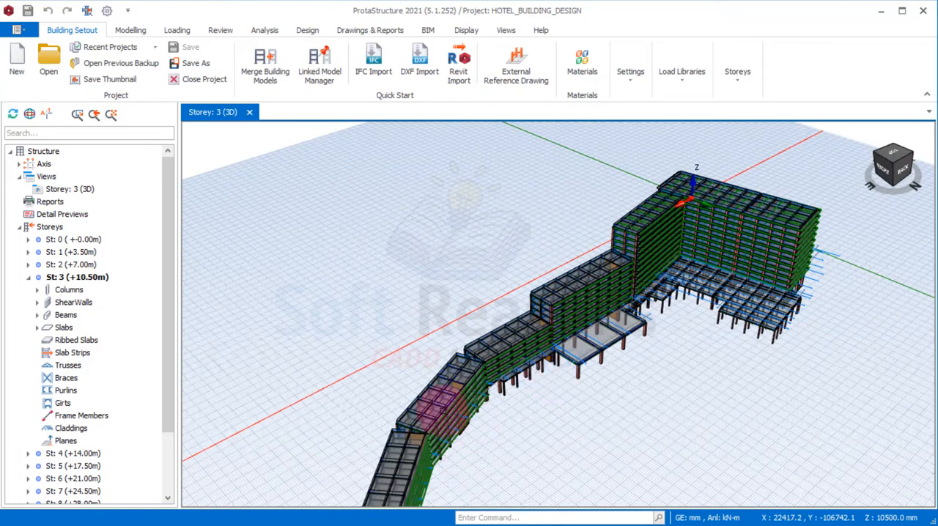
pyautogui.moveTo(450, 463); pyautogui.dragTo(374, 371, button='middle')
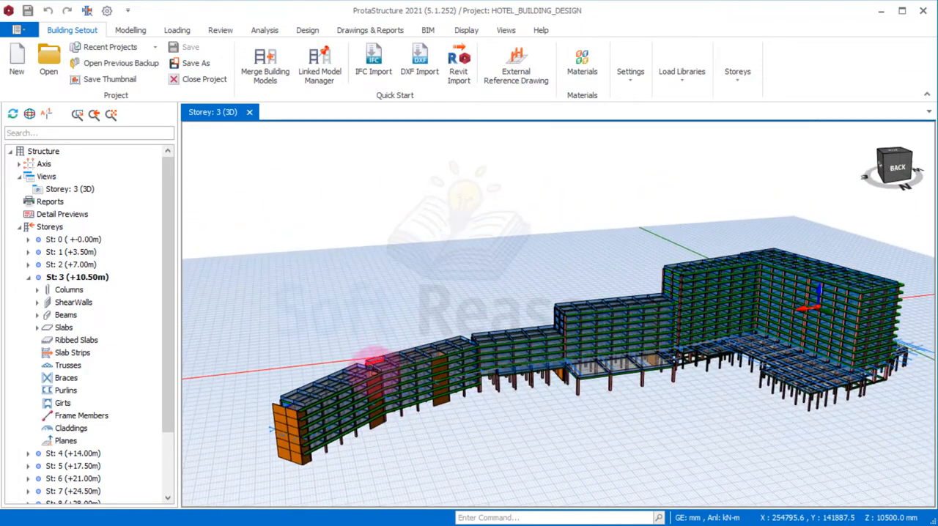
# Window-select the building's wings one after another from the curved end wing towards the tower to distinguish the separate blocks
pyautogui.moveTo(241, 338); pyautogui.dragTo(385, 461)
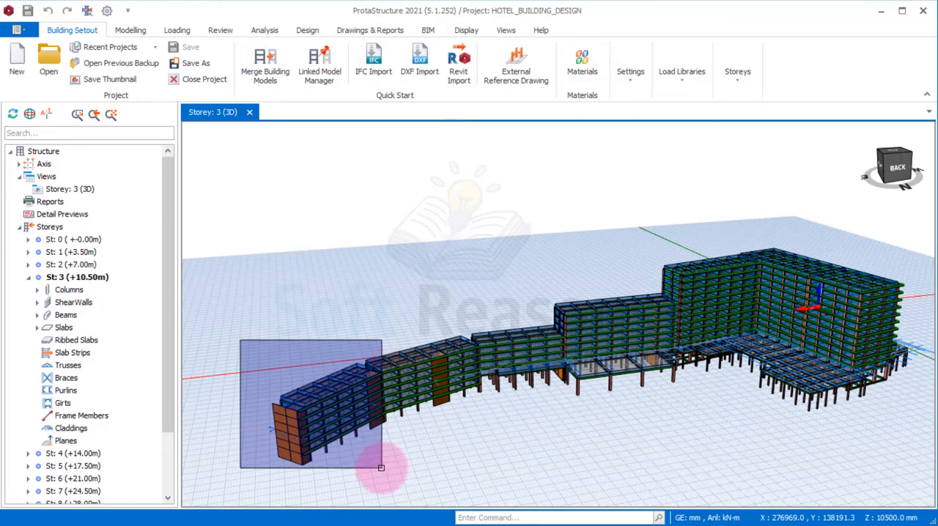
pyautogui.moveTo(369, 464); pyautogui.dragTo(368, 449)
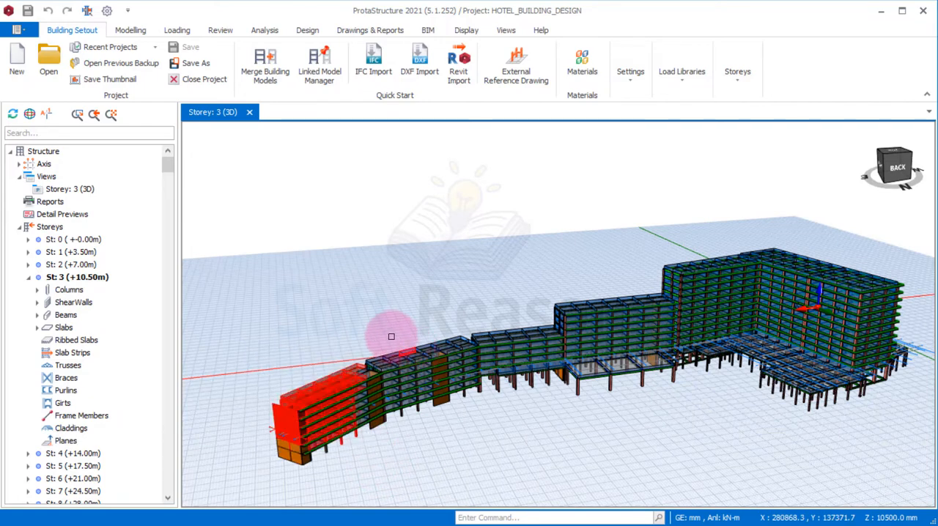
pyautogui.moveTo(368, 309); pyautogui.dragTo(484, 414)
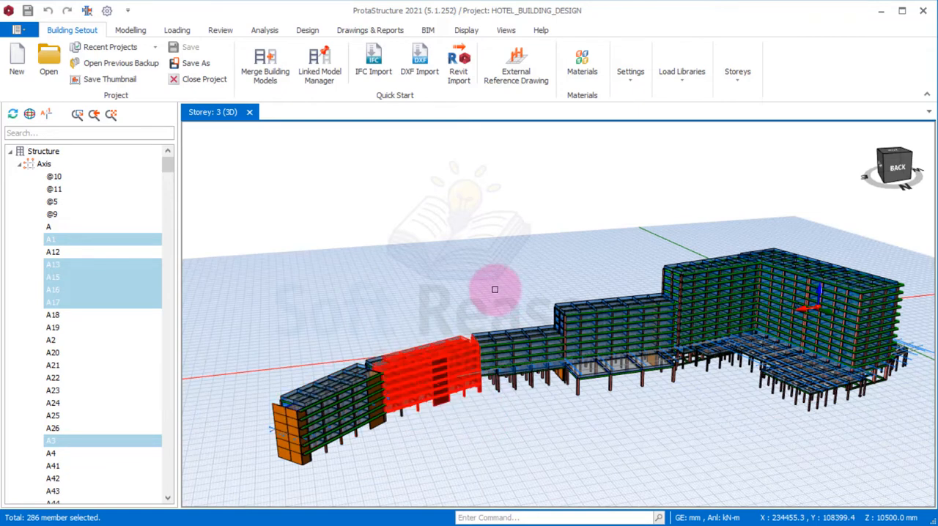
pyautogui.moveTo(477, 285); pyautogui.dragTo(550, 336)
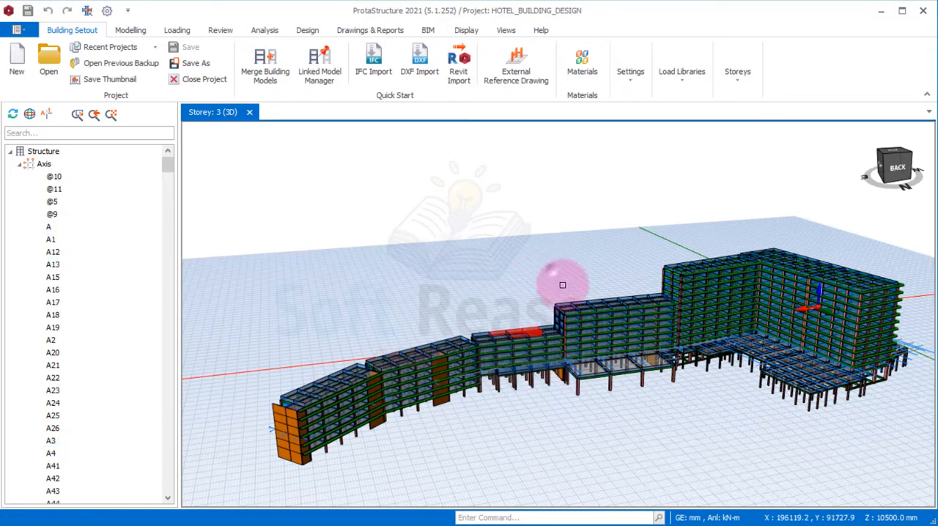
pyautogui.moveTo(551, 269); pyautogui.dragTo(662, 364)
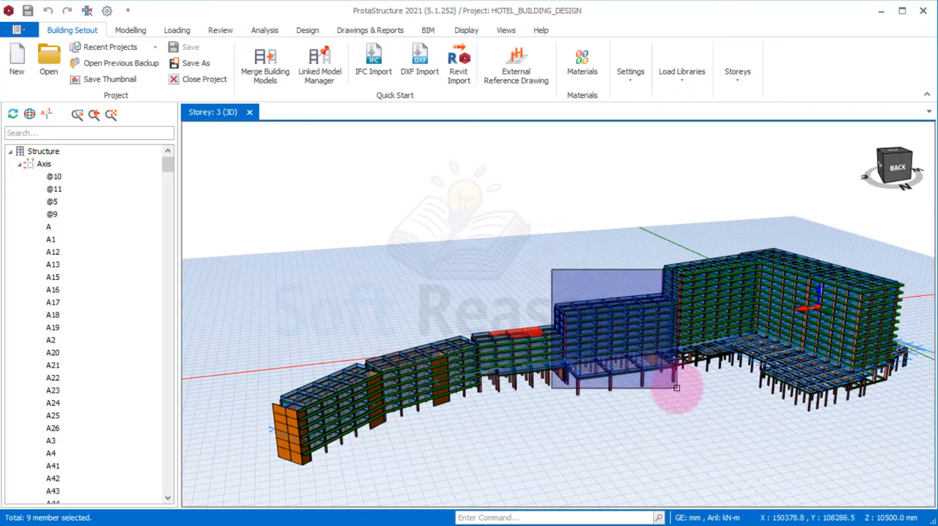
pyautogui.moveTo(676, 388); pyautogui.dragTo(677, 389)
pyautogui.click(718, 423)
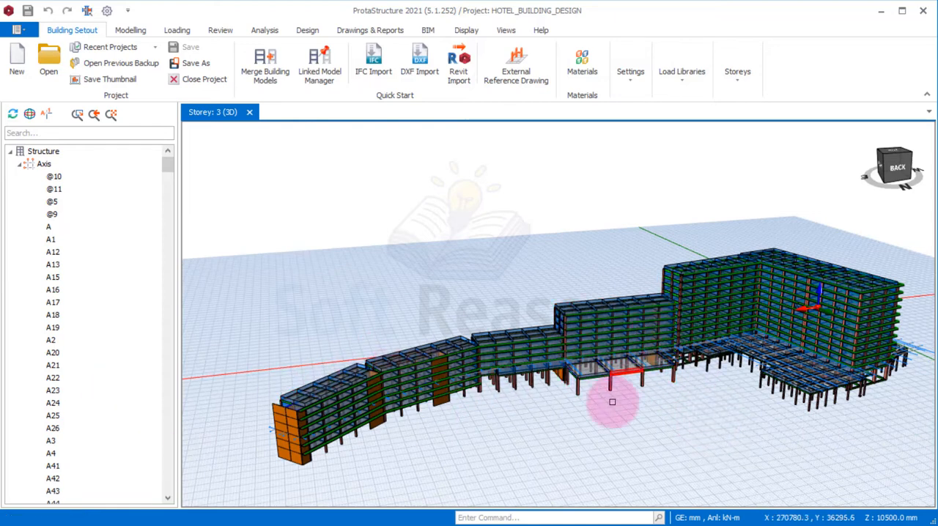
pyautogui.moveTo(608, 412); pyautogui.dragTo(628, 394, button='middle')
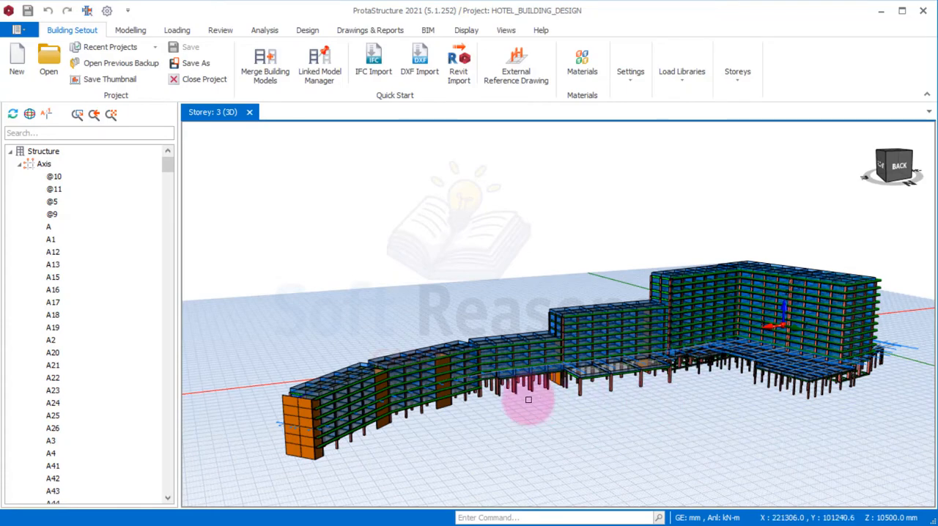
pyautogui.moveTo(486, 415)
pyautogui.mouseDown(button='middle')
pyautogui.moveTo(578, 406)
pyautogui.moveTo(691, 418)
pyautogui.moveTo(486, 411)
pyautogui.moveTo(477, 423)
pyautogui.moveTo(499, 411)
pyautogui.moveTo(505, 421)
pyautogui.moveTo(491, 419)
pyautogui.moveTo(580, 410)
pyautogui.mouseUp(button='middle')
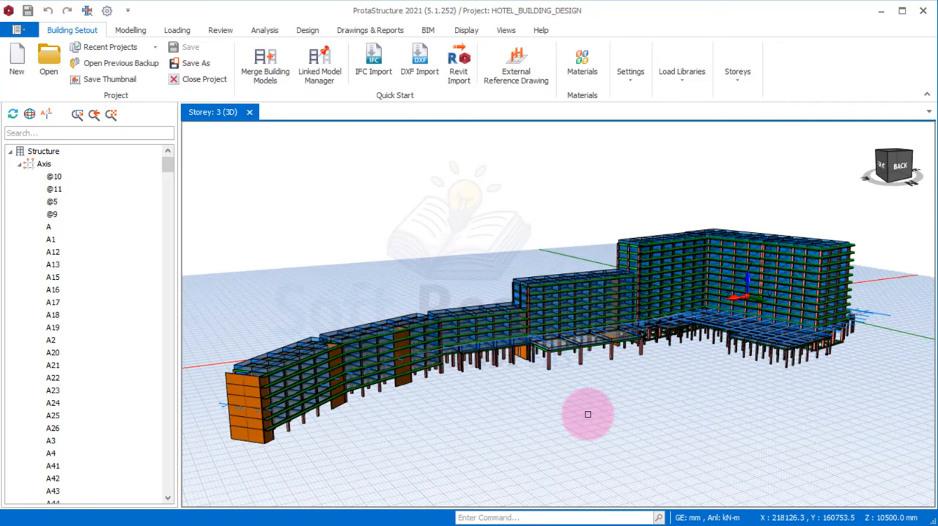
# Open Building Analysis, review the project parameters for design codes, foundations and project title, and accept them
pyautogui.click(273, 32)
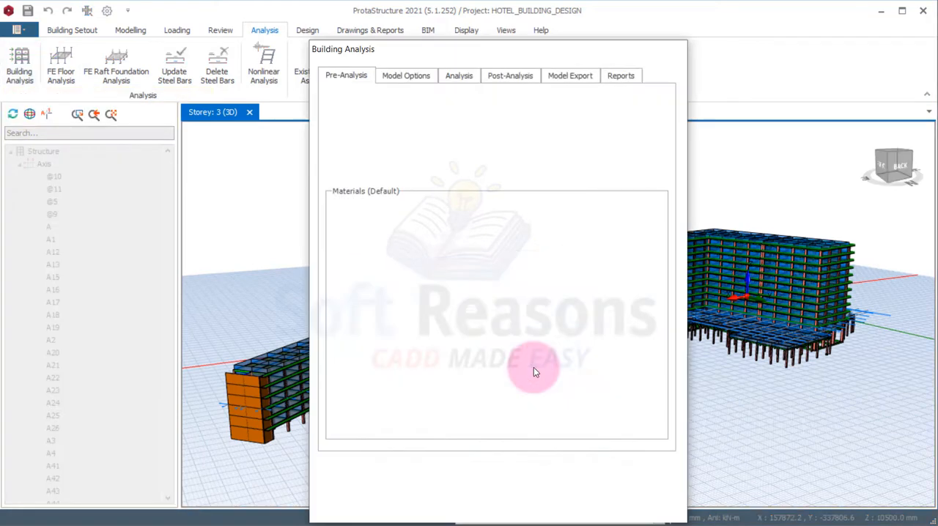
pyautogui.moveTo(469, 62); pyautogui.dragTo(473, 26)
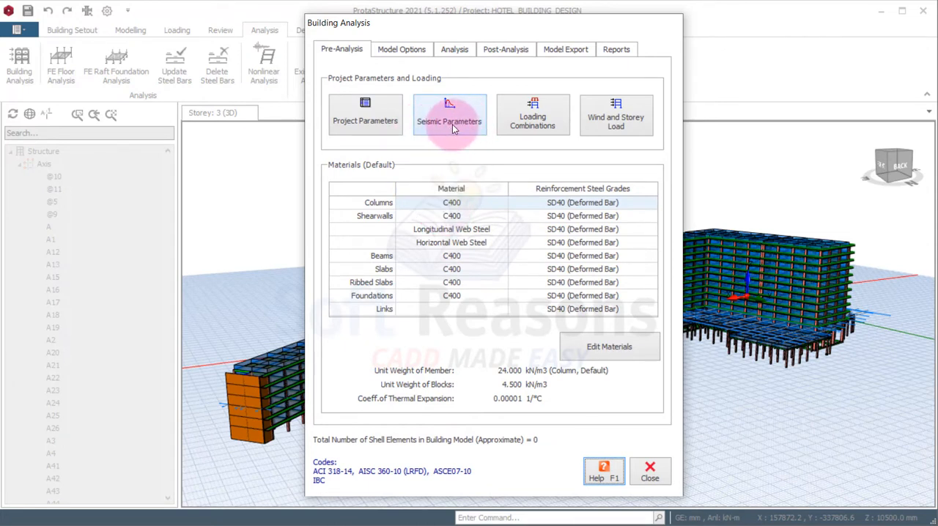
pyautogui.click(361, 121)
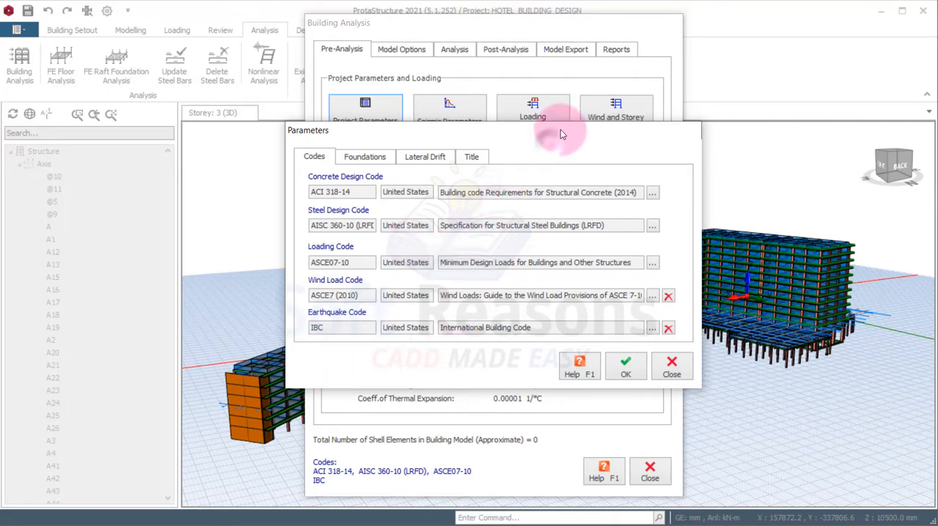
pyautogui.moveTo(553, 139); pyautogui.dragTo(507, 184)
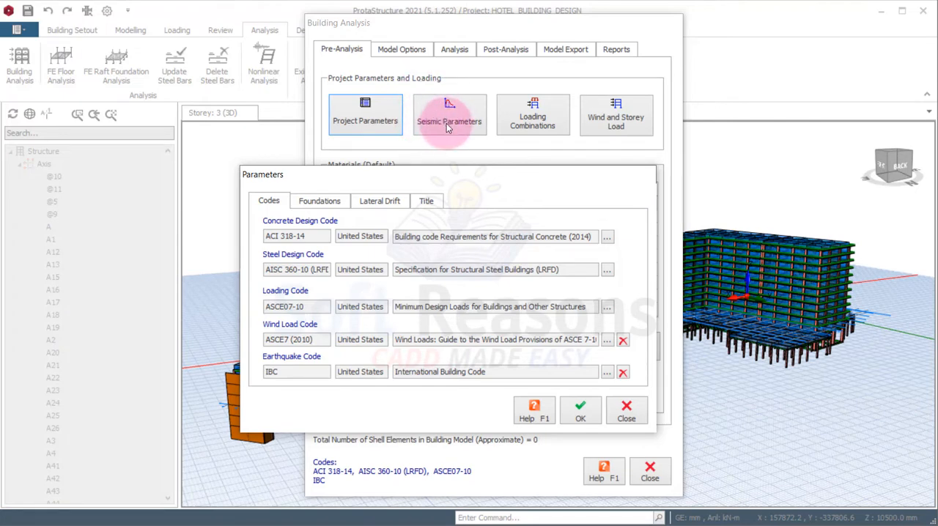
pyautogui.click(318, 201)
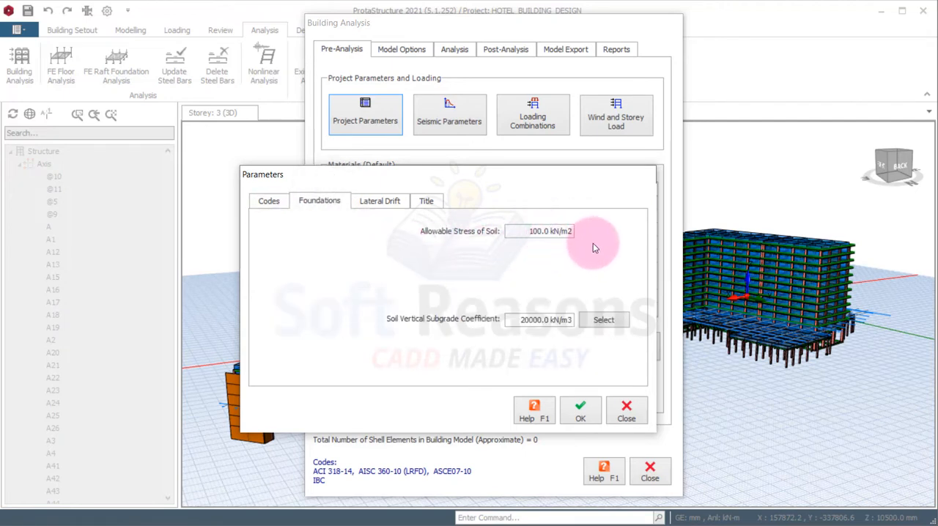
pyautogui.click(428, 202)
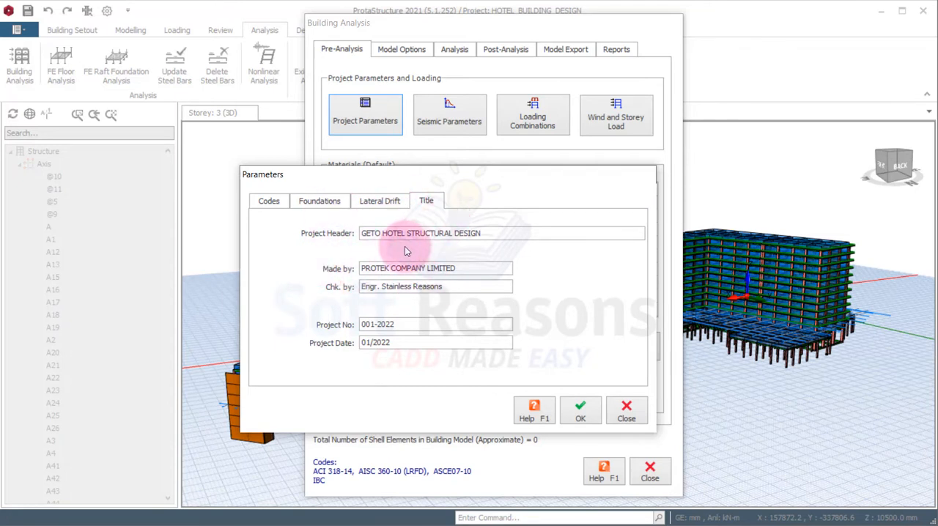
pyautogui.click(580, 414)
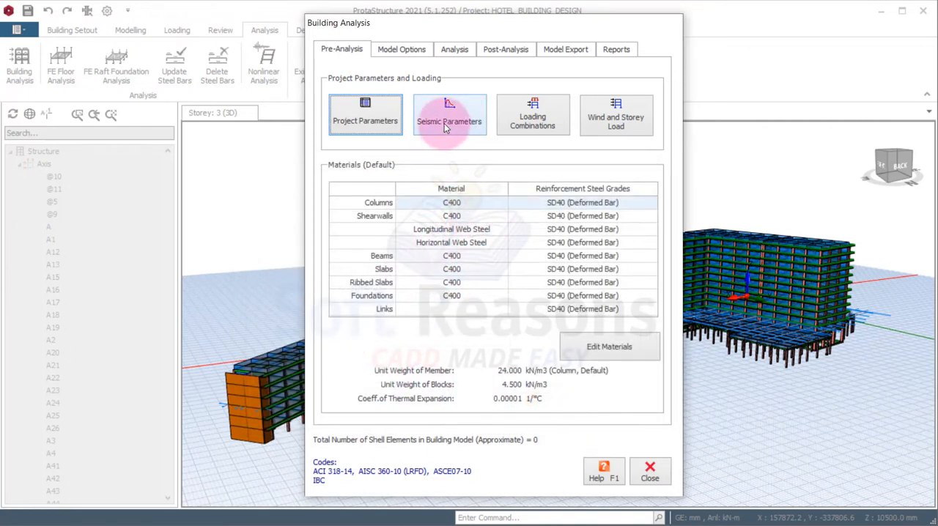
# Open the IBC seismic parameters and compare them with the seismic tables in Geto Hotel Report Ebook.pdf in Nitro Pro
pyautogui.click(455, 123)
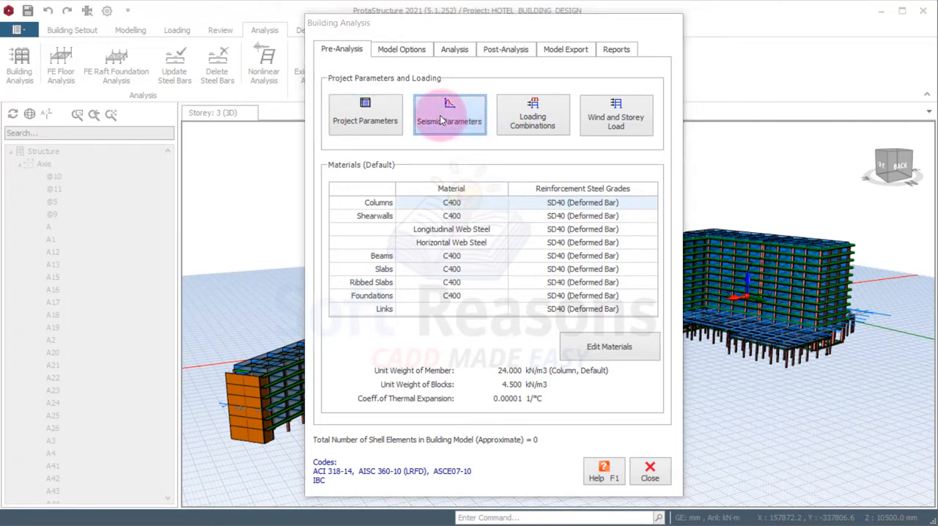
pyautogui.click(465, 121)
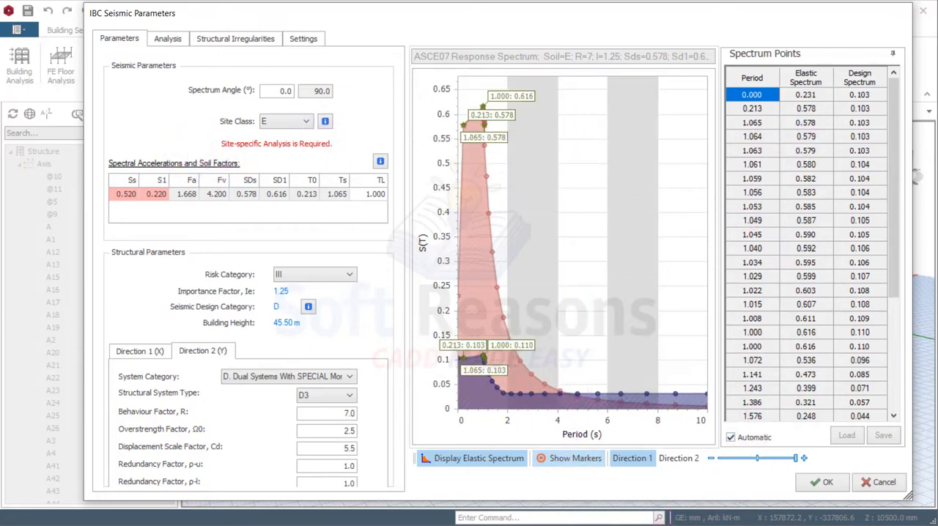
pyautogui.click(523, 498)
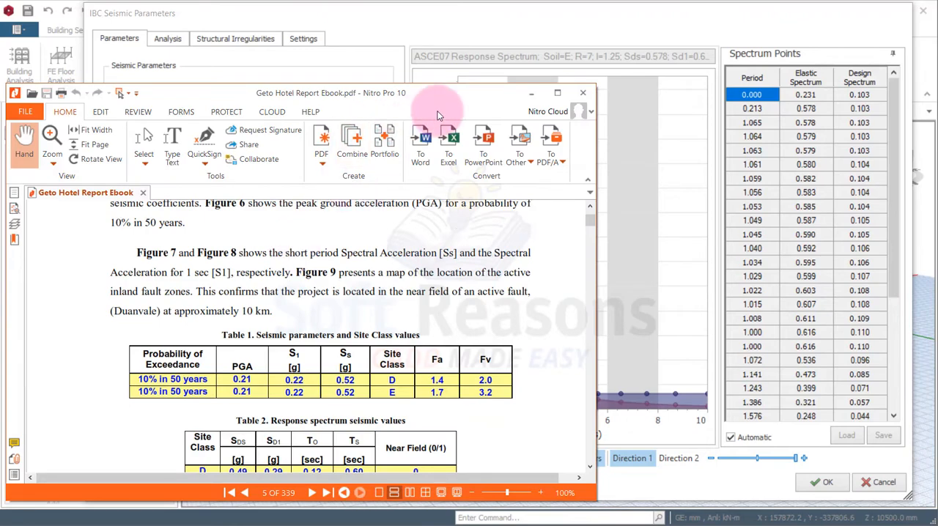
pyautogui.moveTo(439, 101); pyautogui.dragTo(793, 74)
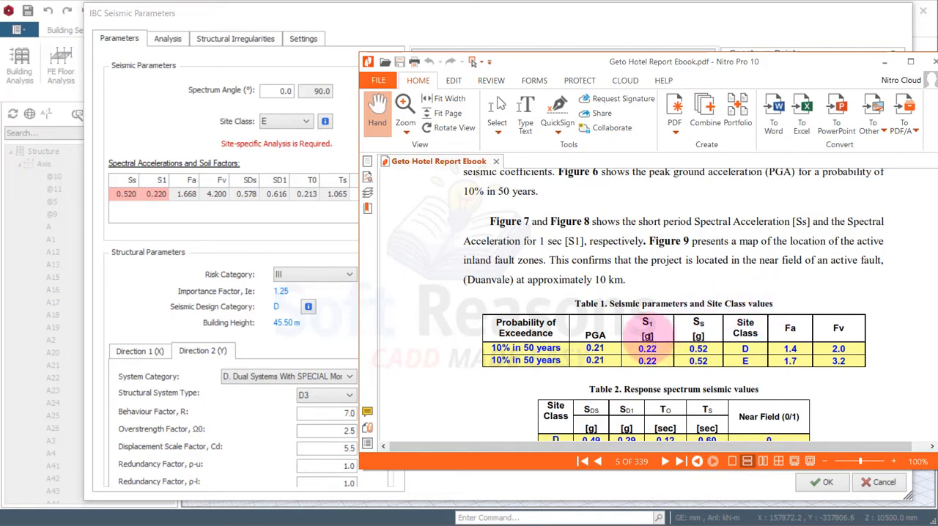
pyautogui.scroll(-2, 700, 307)
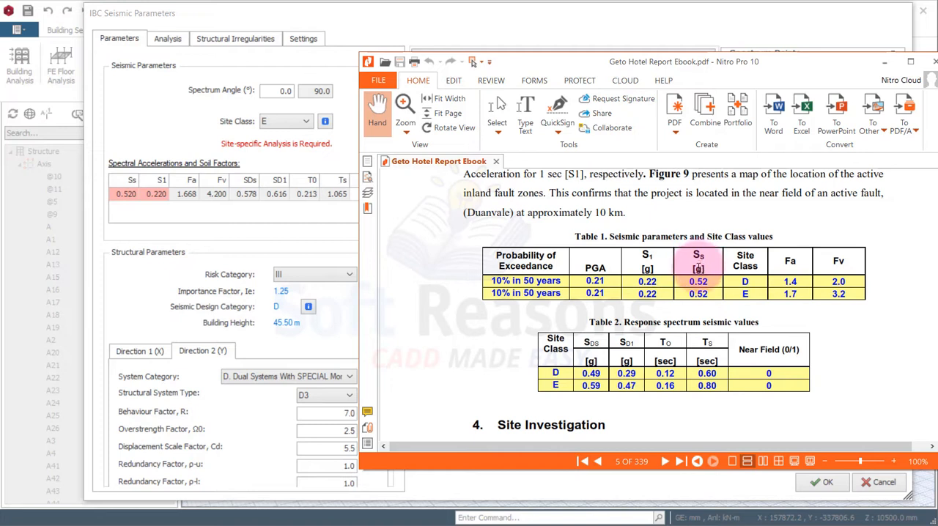
pyautogui.scroll(1, 699, 269)
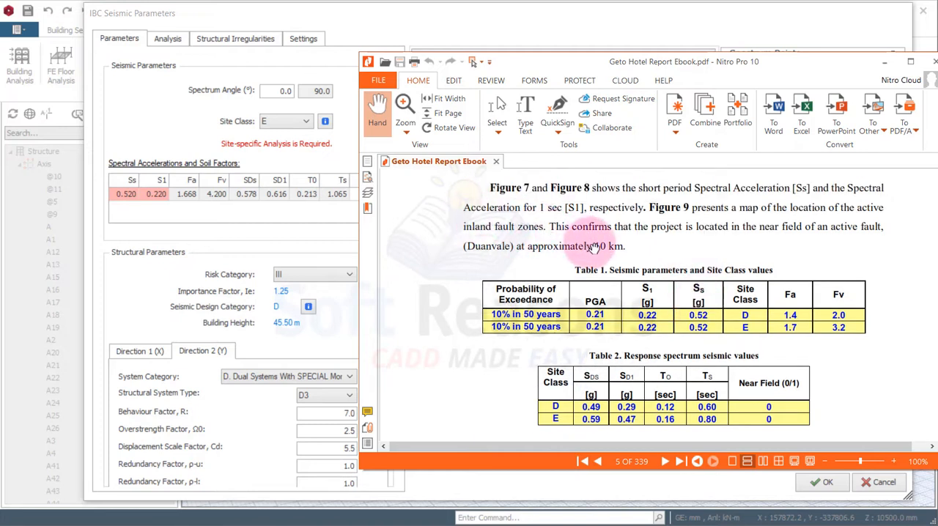
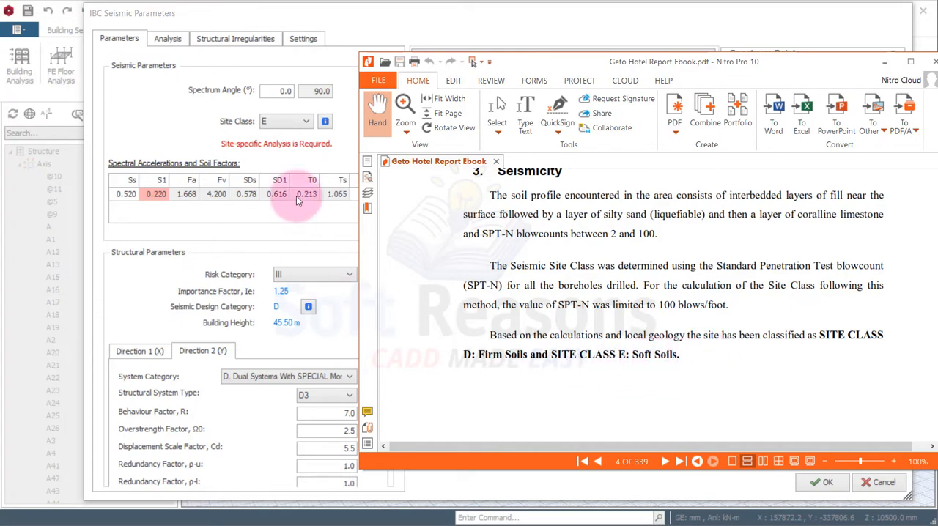
# Confirm site class E (Soft Soil) and risk category III with importance factor 1.25 in the seismic parameters
pyautogui.click(304, 123)
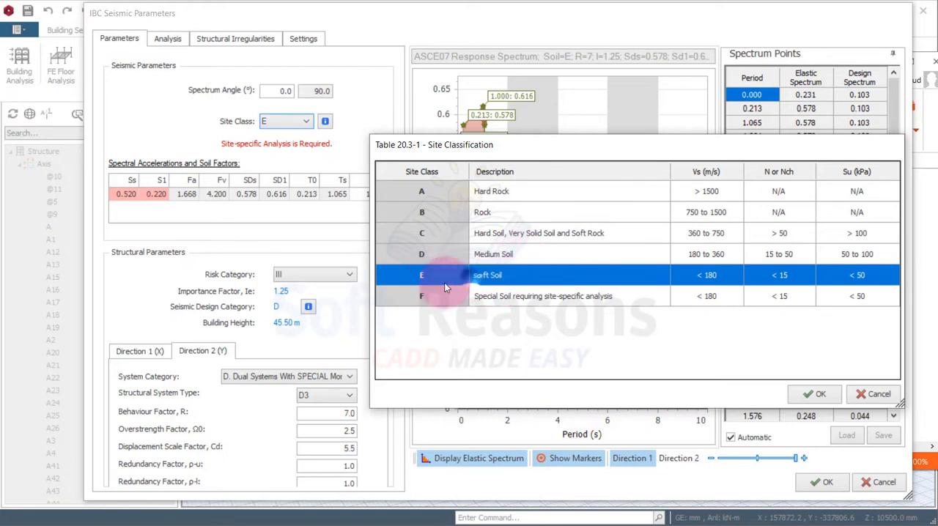
pyautogui.click(814, 395)
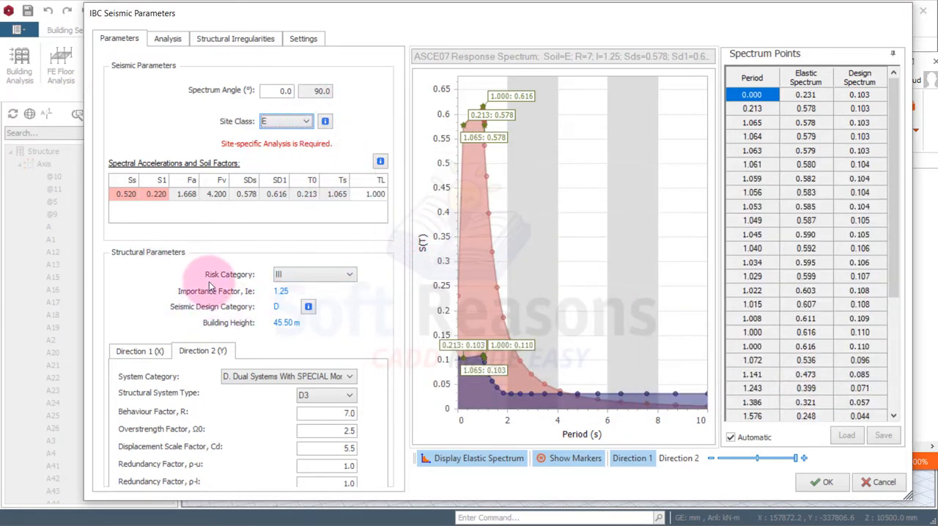
pyautogui.click(324, 281)
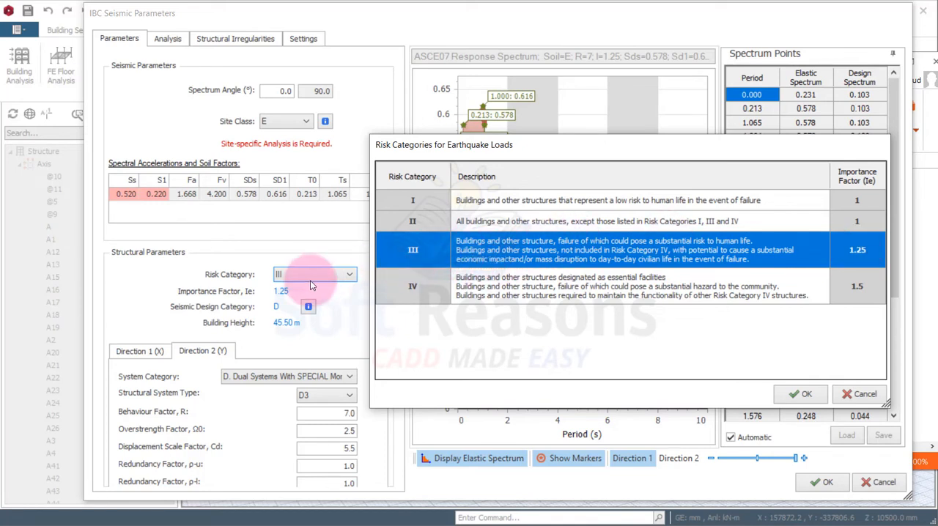
pyautogui.click(801, 394)
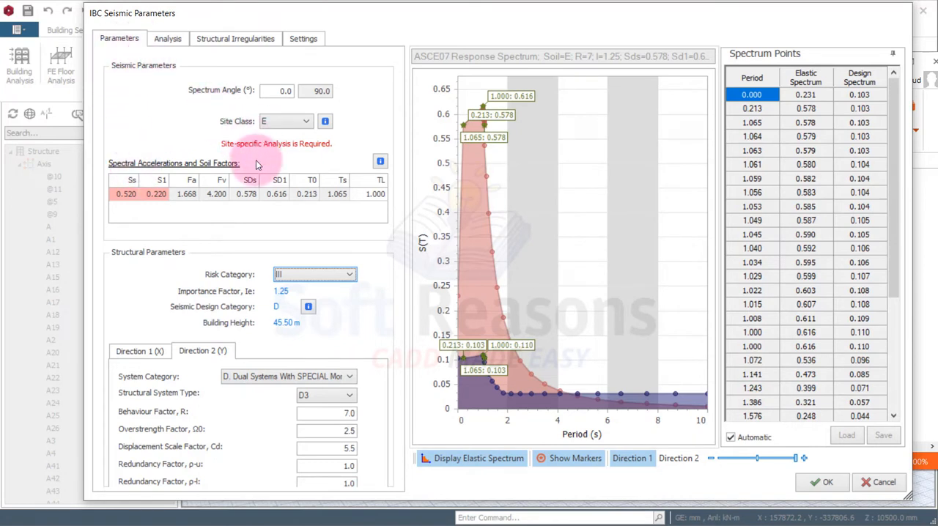
# Review the seismic load application, structural irregularities and post-analysis check settings, recheck the main parameters, and accept the seismic parameters
pyautogui.click(173, 44)
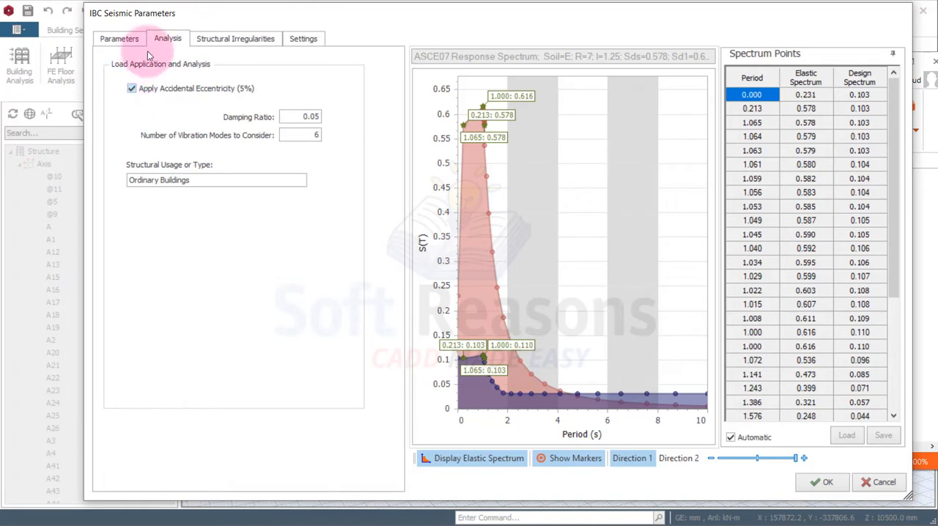
pyautogui.click(217, 42)
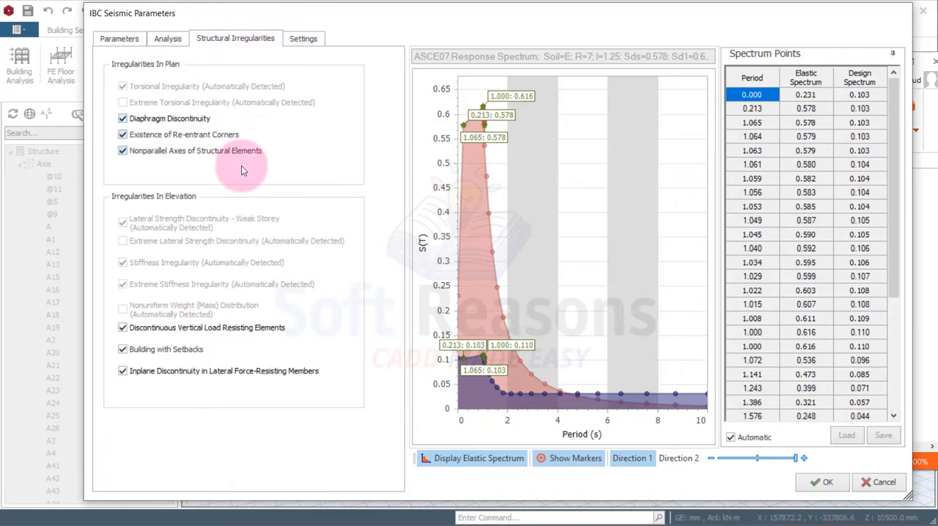
pyautogui.click(310, 41)
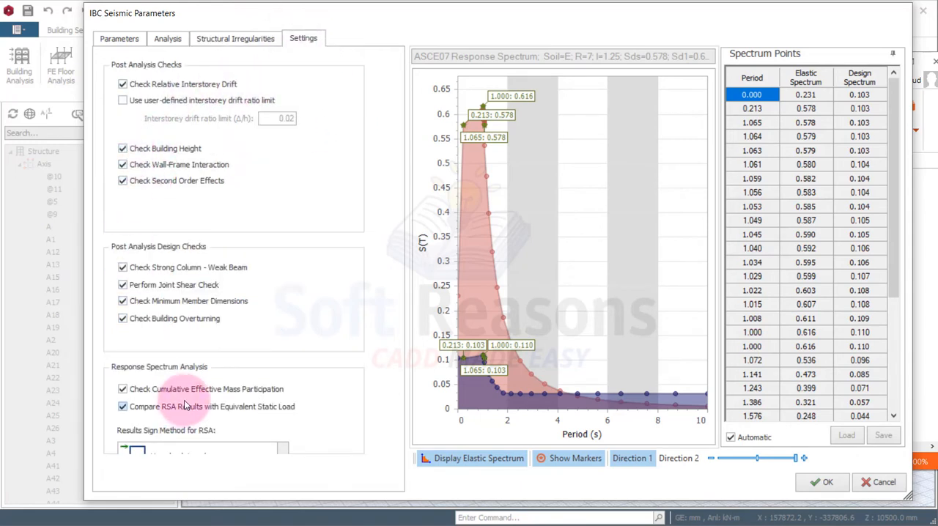
pyautogui.click(120, 42)
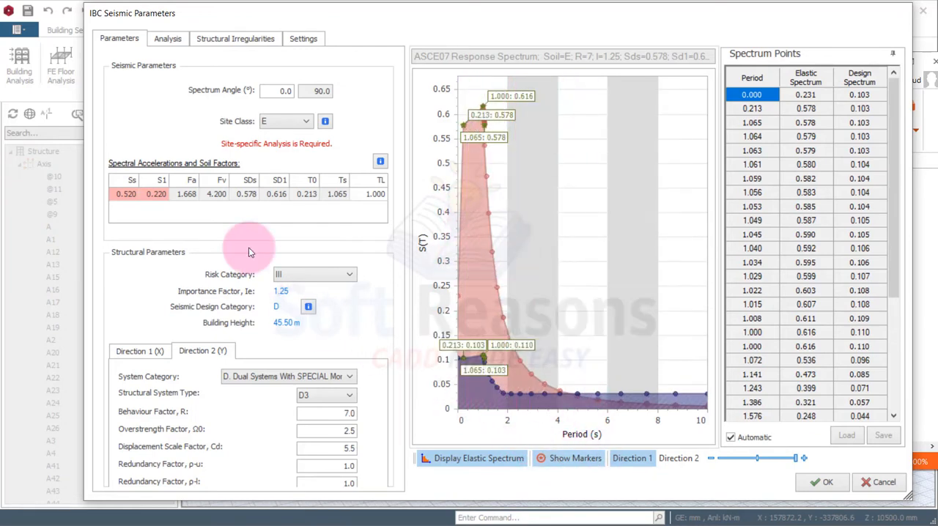
pyautogui.click(826, 485)
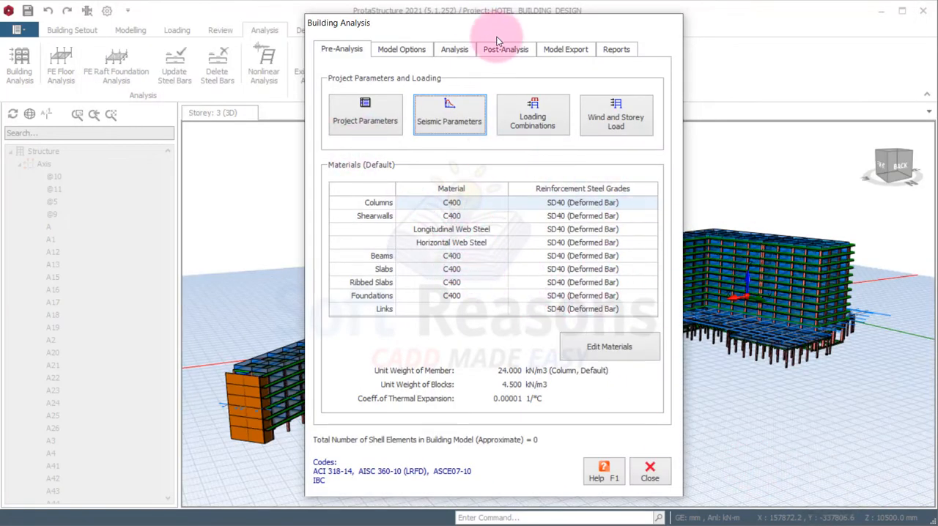
# Review the load combinations and their P-Delta option in the Load Combination Editor and accept them
pyautogui.moveTo(456, 29); pyautogui.dragTo(351, 27)
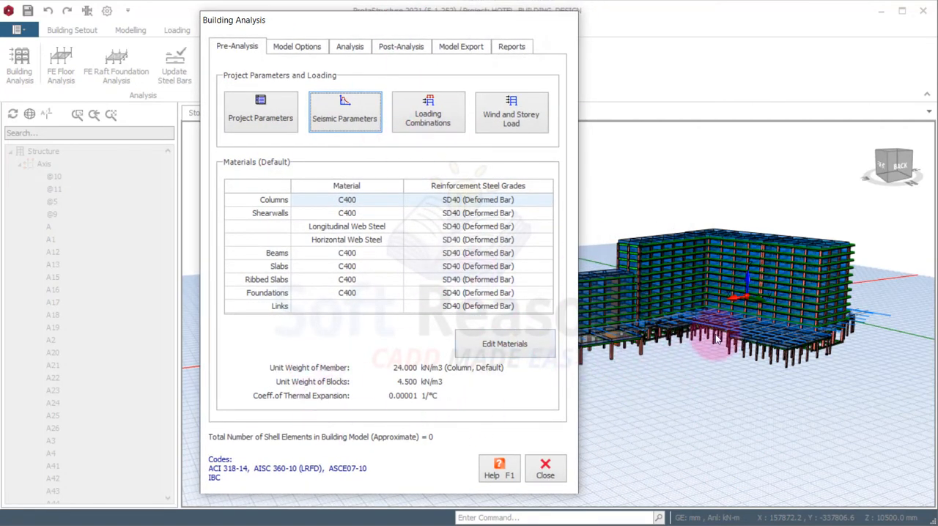
pyautogui.moveTo(413, 17); pyautogui.dragTo(227, 32)
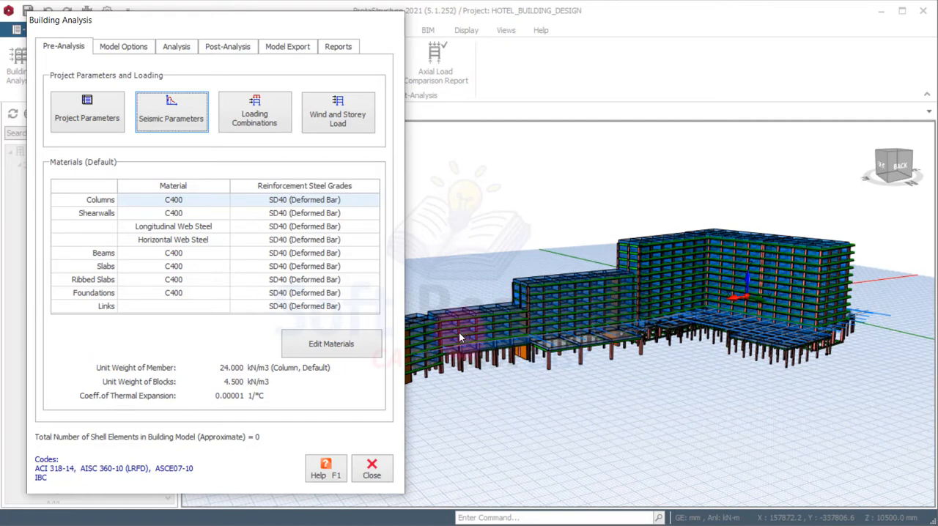
pyautogui.moveTo(200, 27); pyautogui.dragTo(379, 36)
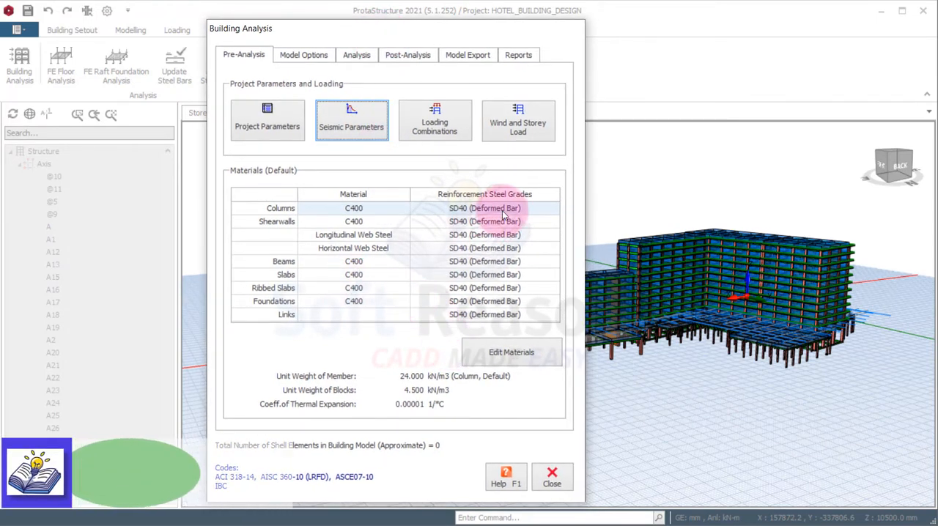
pyautogui.click(432, 138)
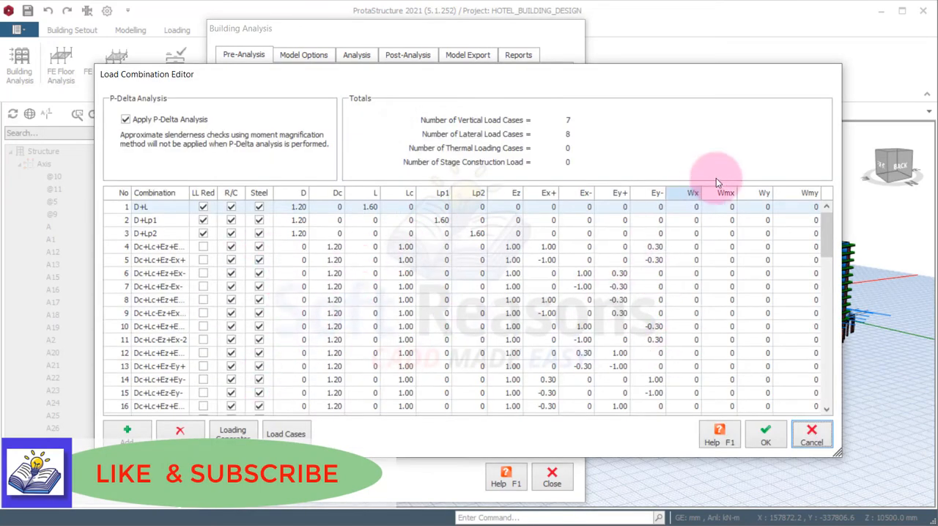
pyautogui.click(767, 437)
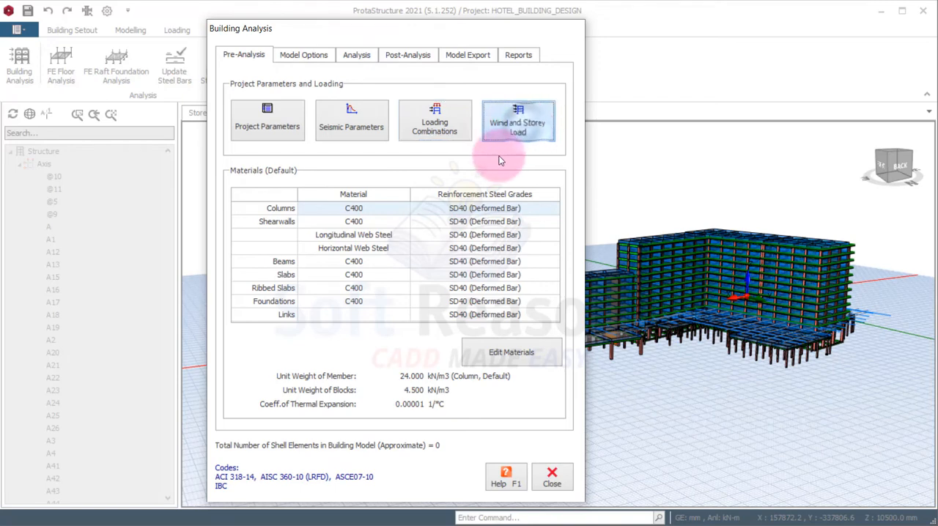
# Open the Wind Load Calculator from the wind and storey loads and check the risk category and basic wind speed
pyautogui.moveTo(495, 125); pyautogui.dragTo(632, 103)
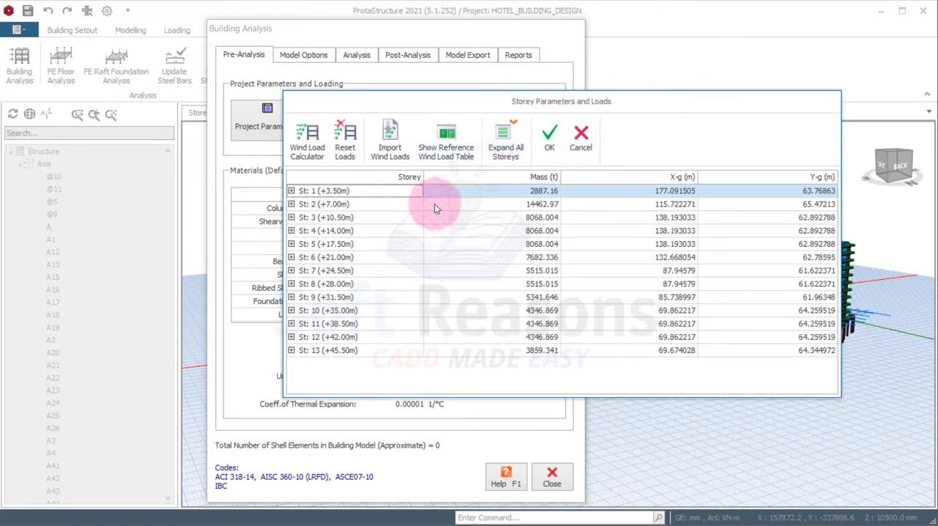
pyautogui.click(311, 166)
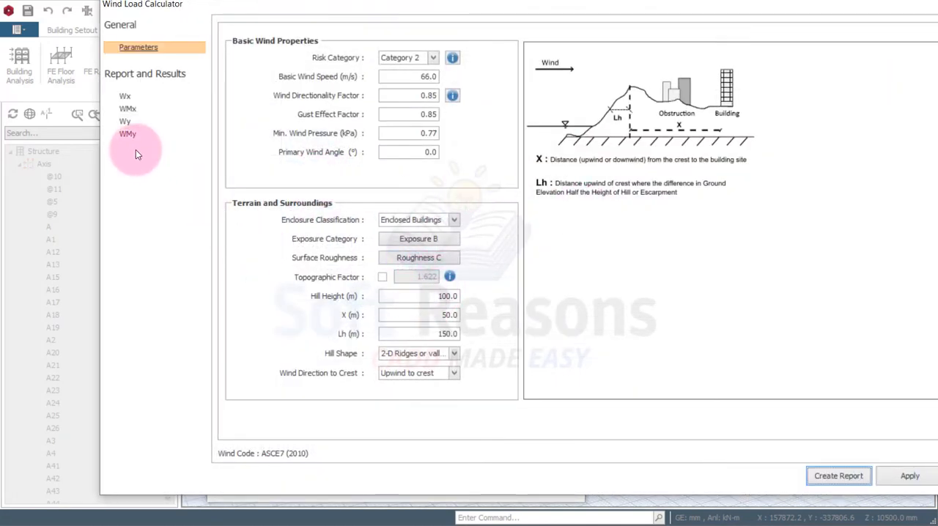
pyautogui.moveTo(287, 12); pyautogui.dragTo(272, 25)
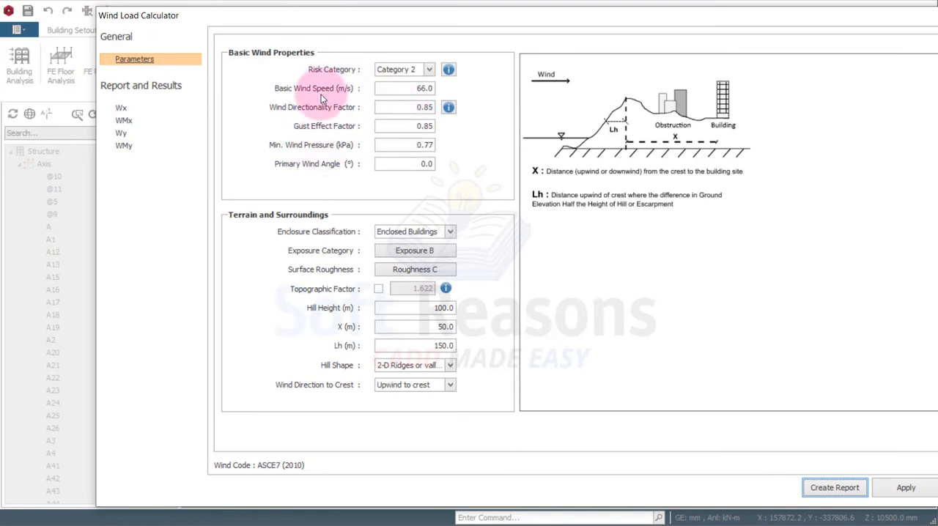
pyautogui.doubleClick(422, 88)
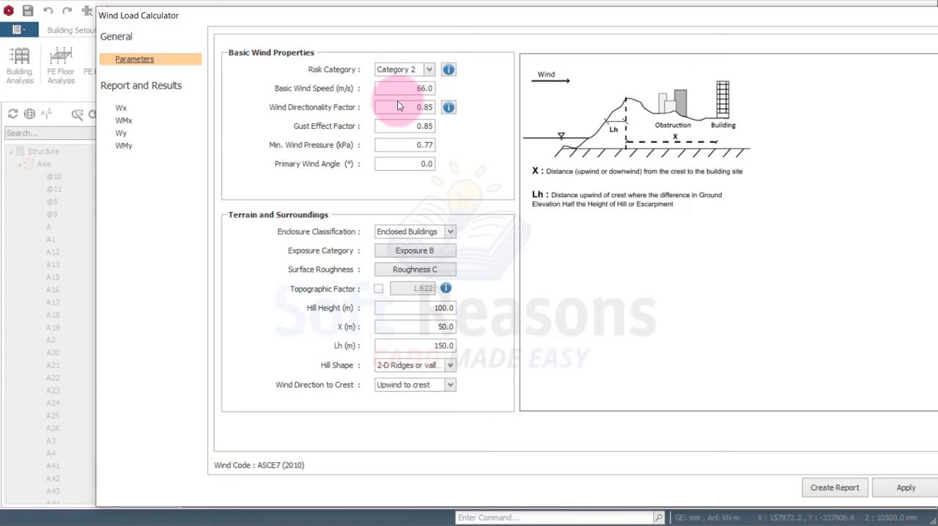
pyautogui.click(427, 71)
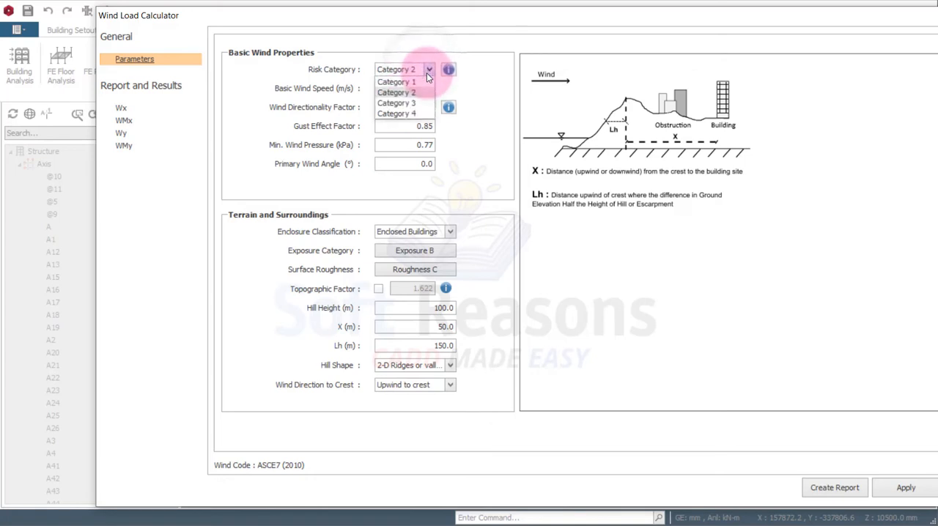
pyautogui.click(426, 72)
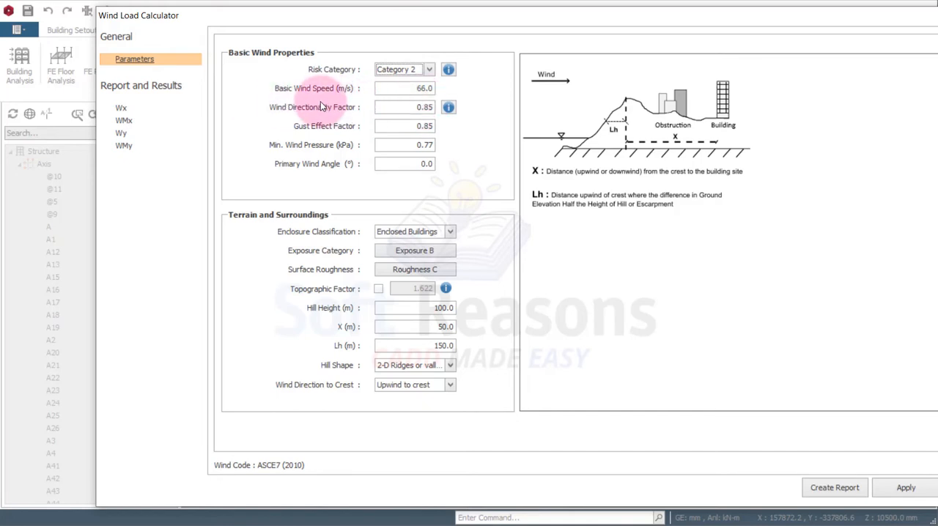
pyautogui.doubleClick(410, 89)
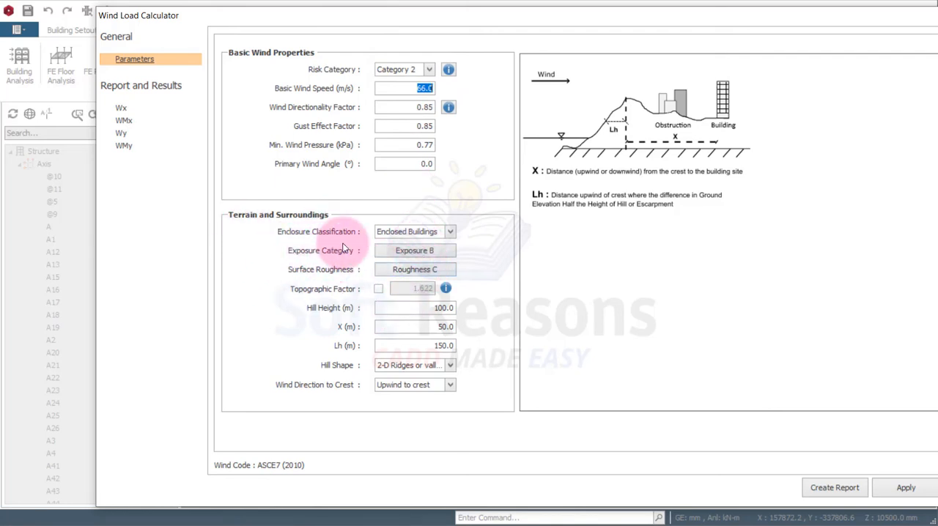
# Confirm Enclosed Buildings, Exposure B and Roughness C for the terrain, apply the wind loads, and accept the storey loads
pyautogui.click(450, 234)
pyautogui.click(449, 237)
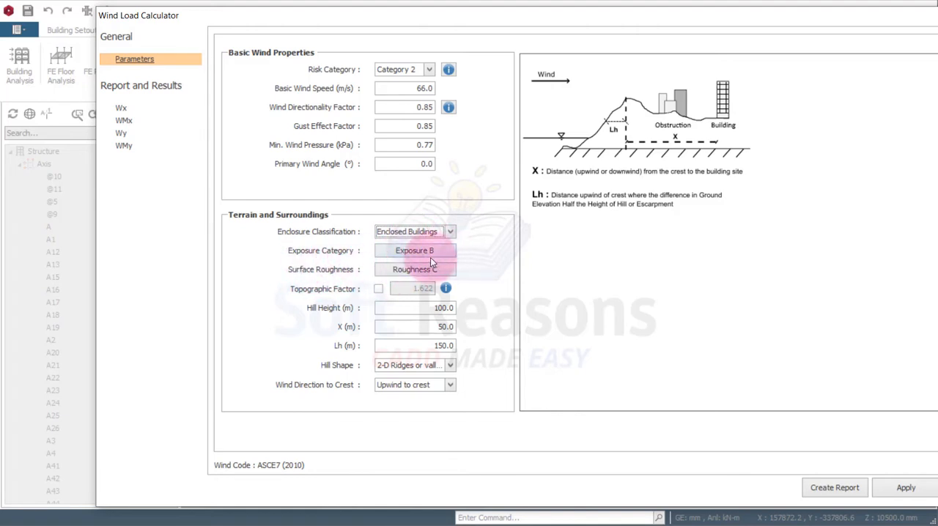
pyautogui.click(425, 255)
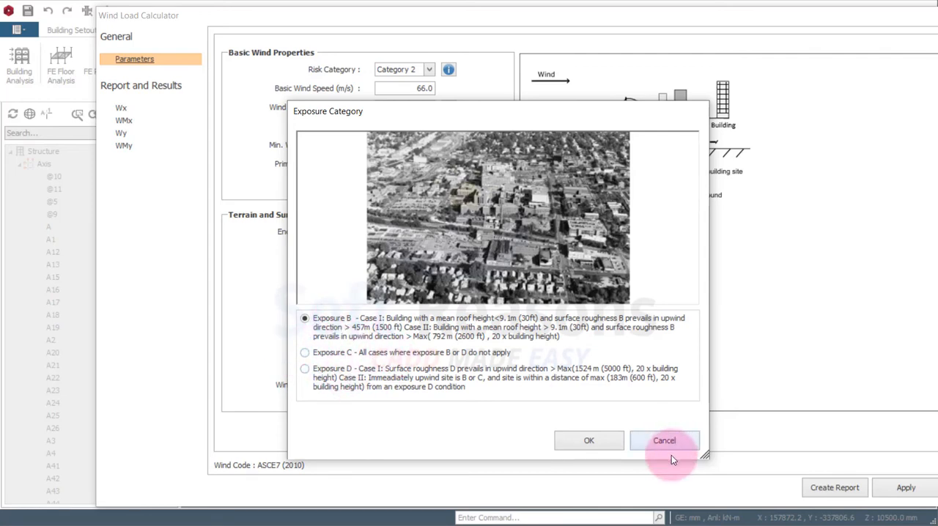
pyautogui.click(550, 434)
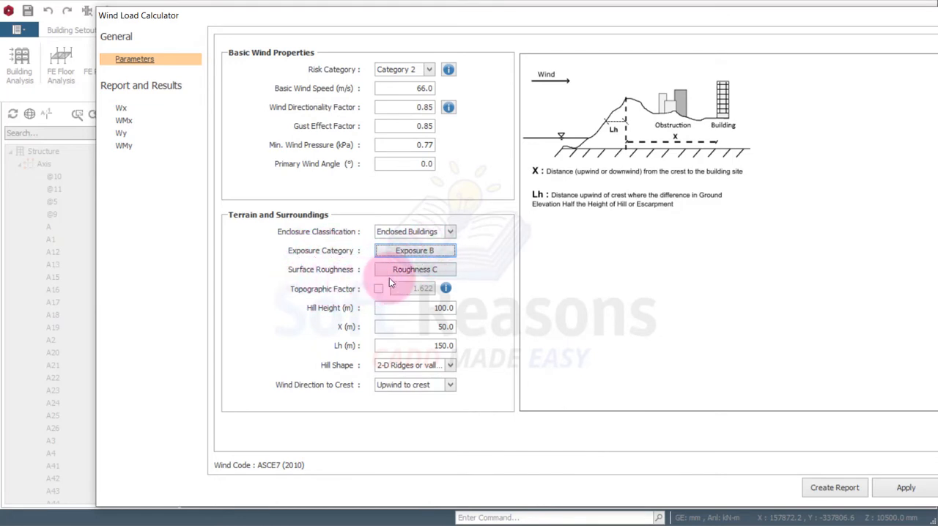
pyautogui.click(415, 270)
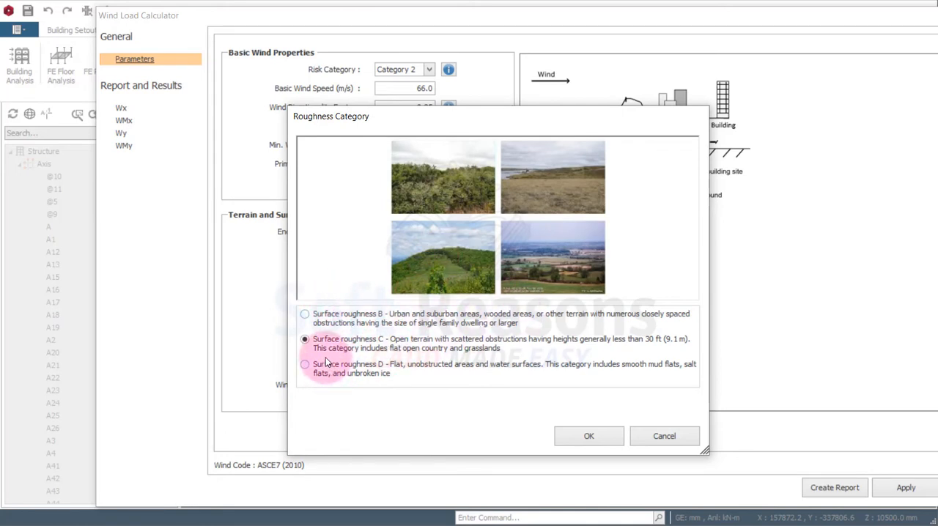
pyautogui.click(564, 435)
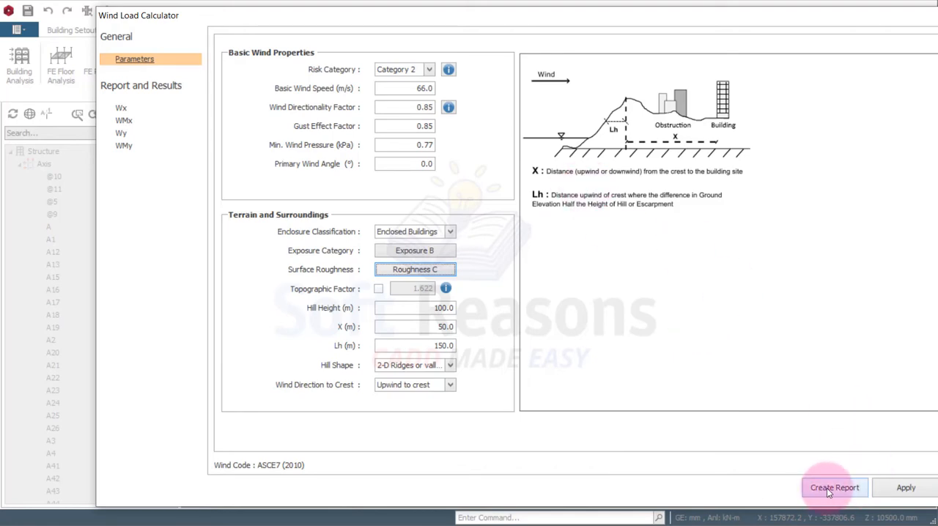
pyautogui.click(907, 489)
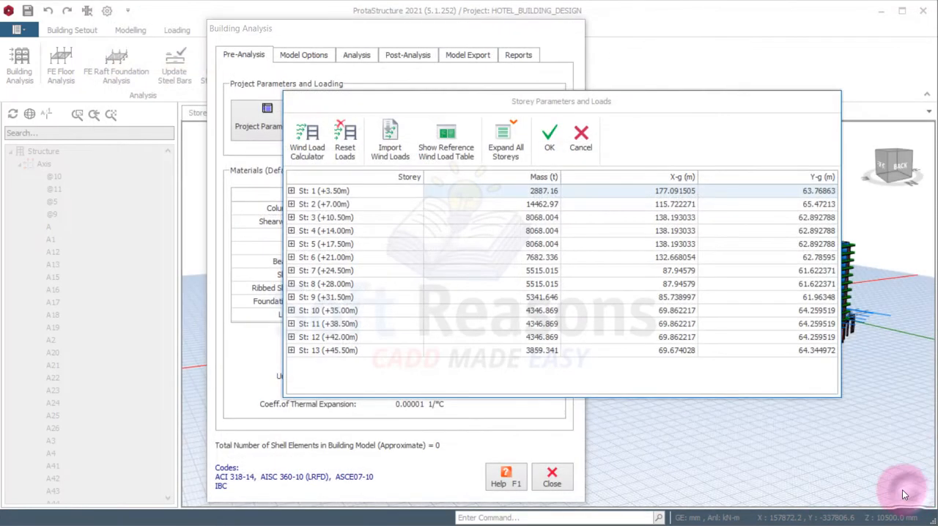
pyautogui.click(551, 141)
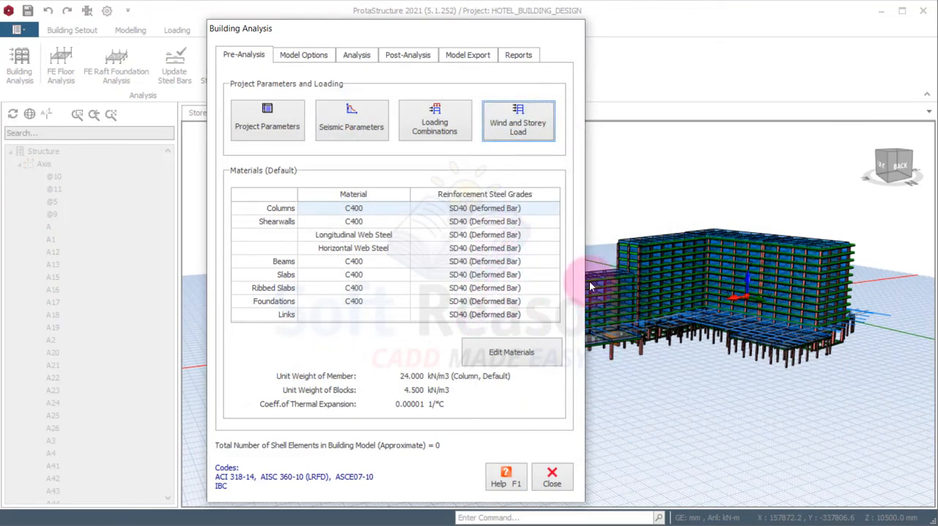
pyautogui.moveTo(451, 40); pyautogui.dragTo(256, 46)
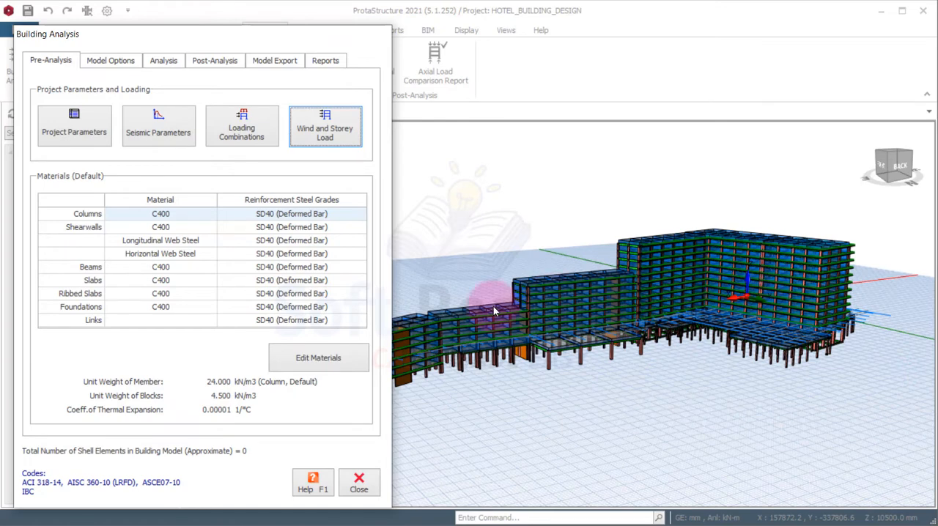
pyautogui.moveTo(230, 33); pyautogui.dragTo(381, 35)
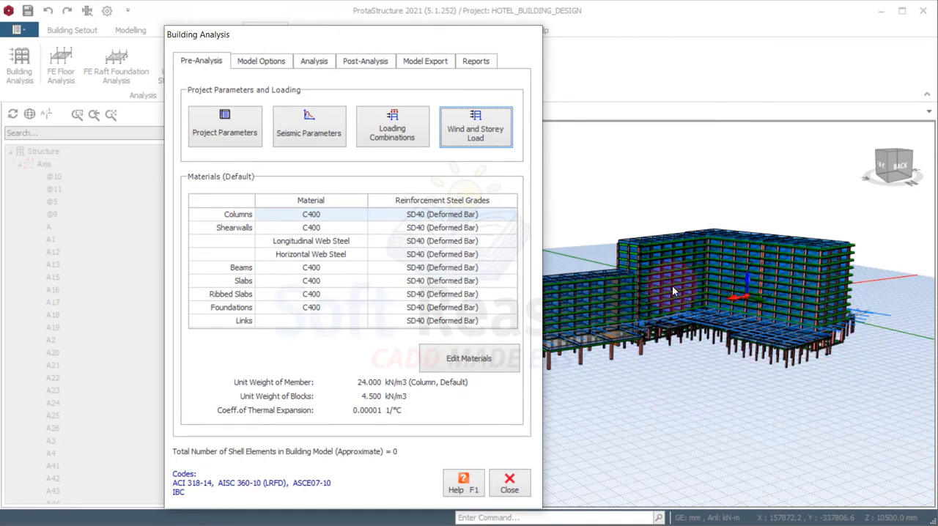
pyautogui.moveTo(341, 44)
pyautogui.mouseDown()
pyautogui.moveTo(167, 37)
pyautogui.moveTo(269, 136)
pyautogui.moveTo(618, 291)
pyautogui.moveTo(612, 413)
pyautogui.moveTo(225, 8)
pyautogui.moveTo(189, 27)
pyautogui.moveTo(338, 31)
pyautogui.mouseUp()
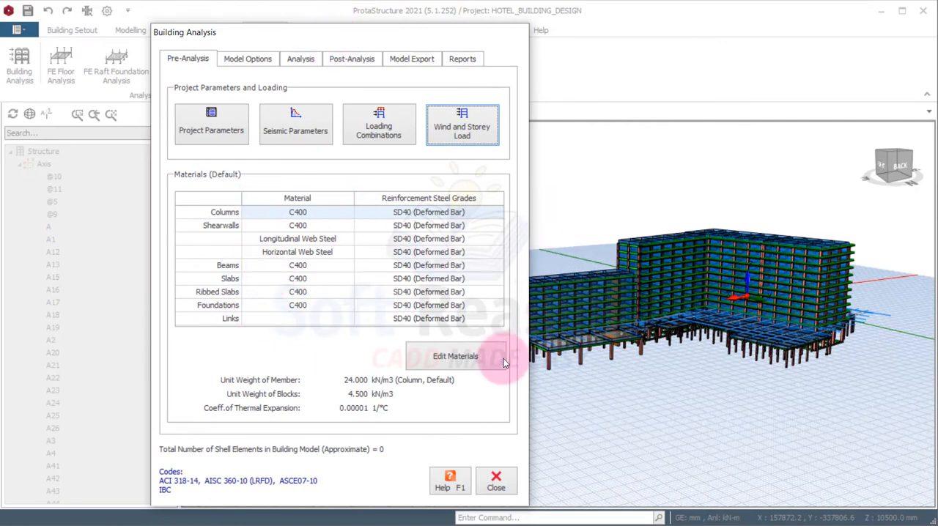
# Keep C400 concrete and SD40 (Deformed Bar) for the default columns, applying each to all members of its material class in the storey
pyautogui.click(460, 362)
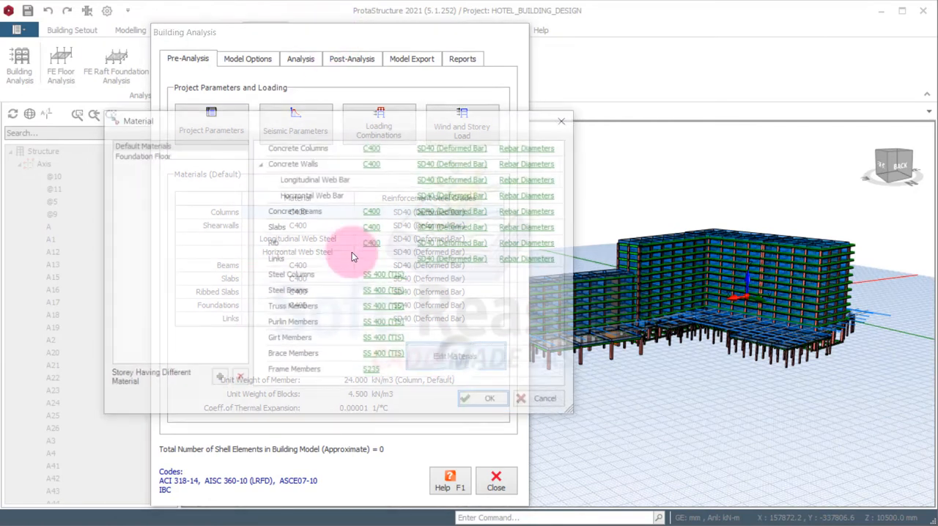
pyautogui.moveTo(372, 120); pyautogui.dragTo(410, 94)
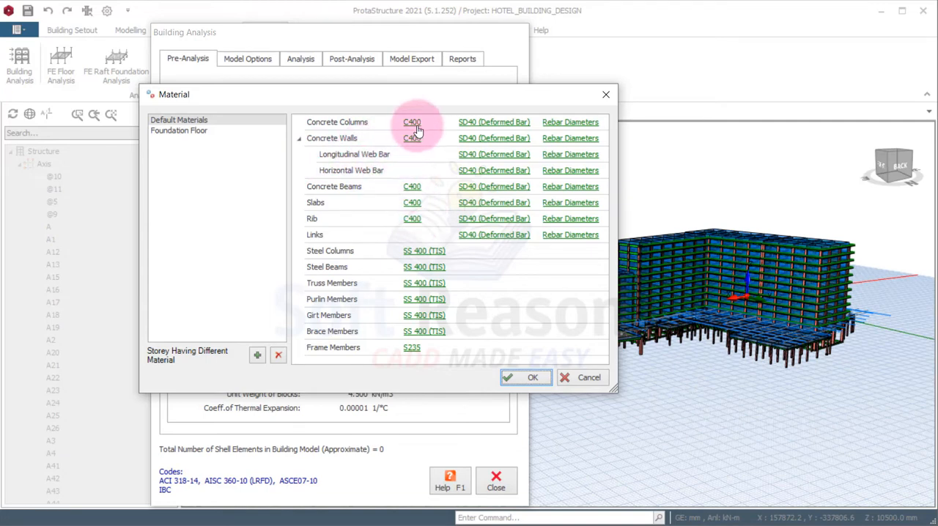
pyautogui.click(417, 127)
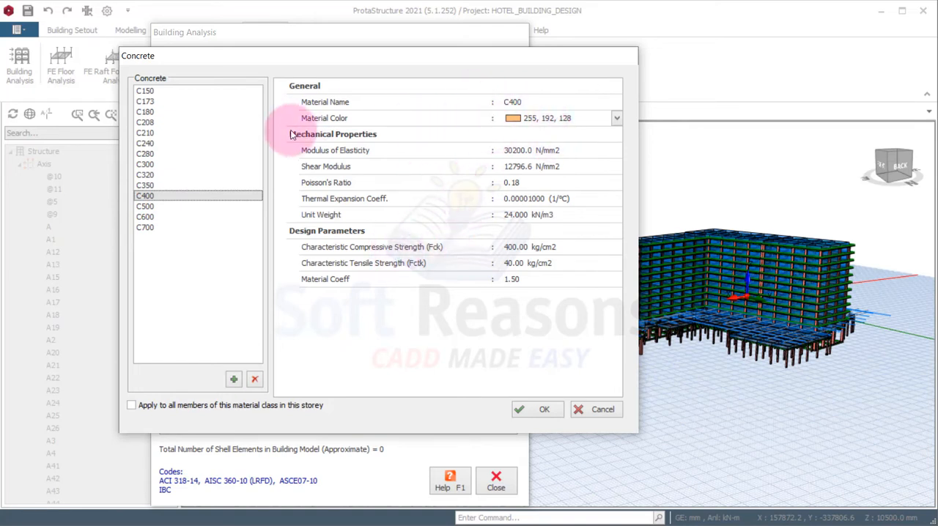
pyautogui.click(146, 409)
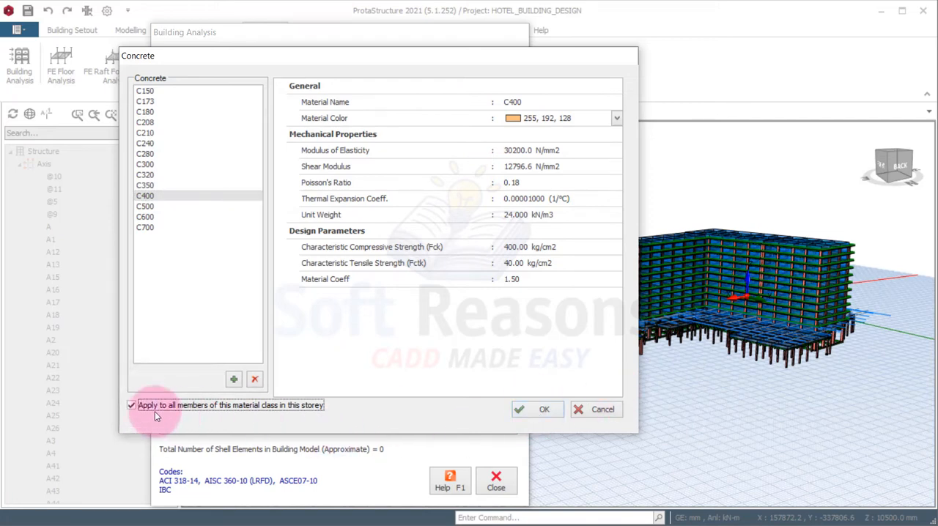
pyautogui.click(537, 409)
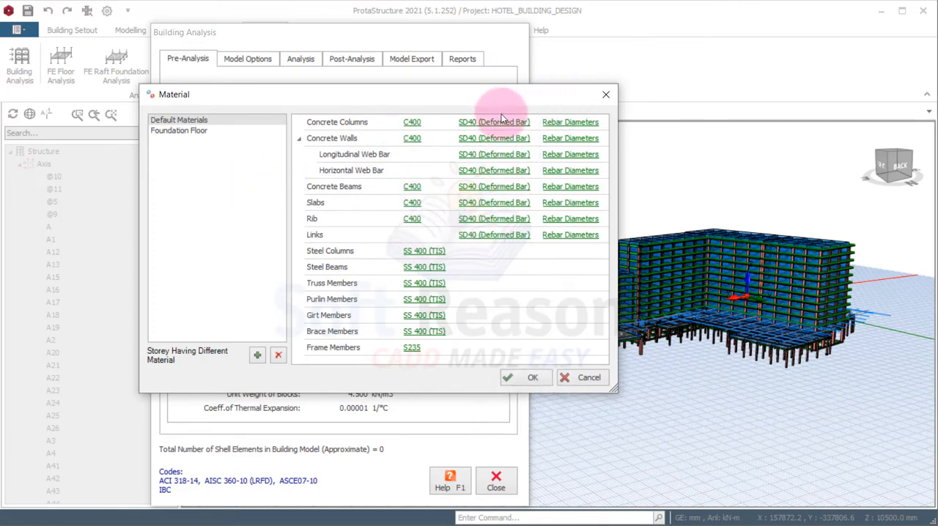
pyautogui.click(474, 123)
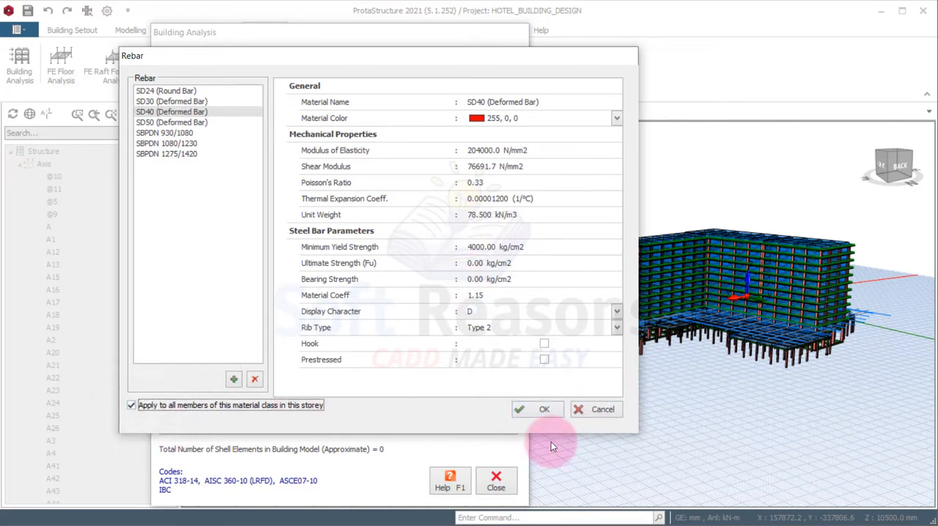
pyautogui.click(522, 409)
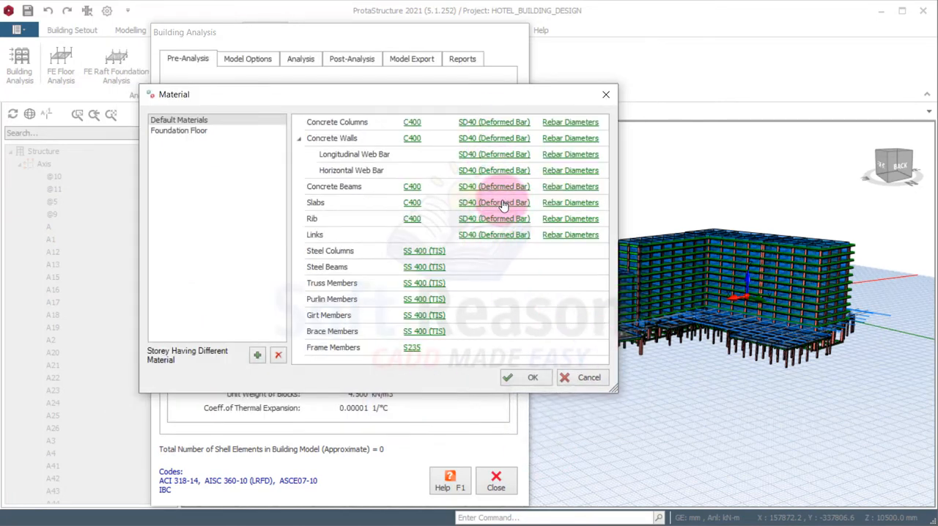
# Review the concrete column rebar diameters in use and the foundation floor materials, and accept the material settings
pyautogui.click(575, 124)
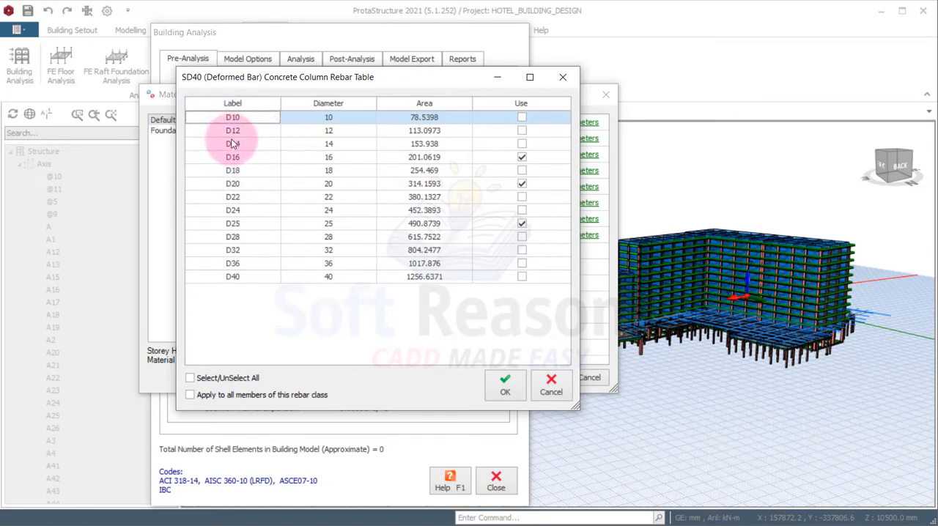
pyautogui.moveTo(407, 78); pyautogui.dragTo(448, 99)
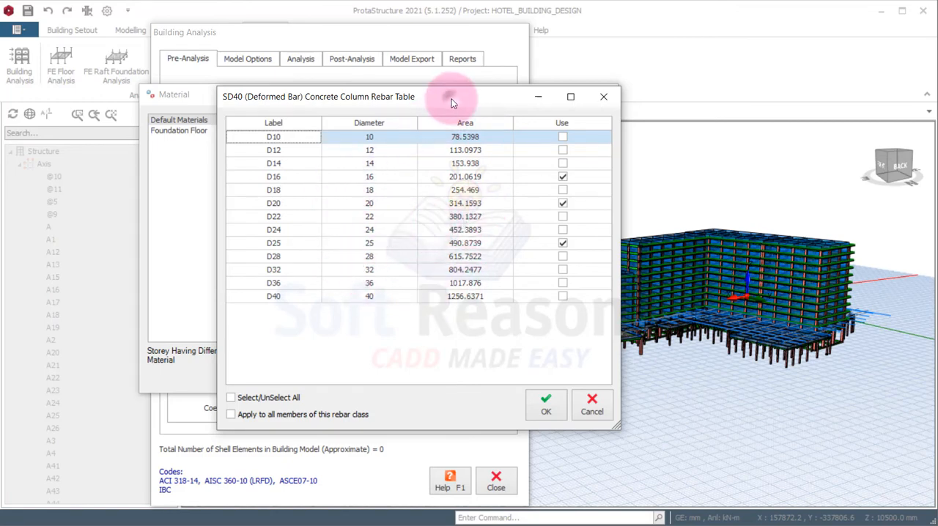
pyautogui.moveTo(451, 103); pyautogui.dragTo(442, 125)
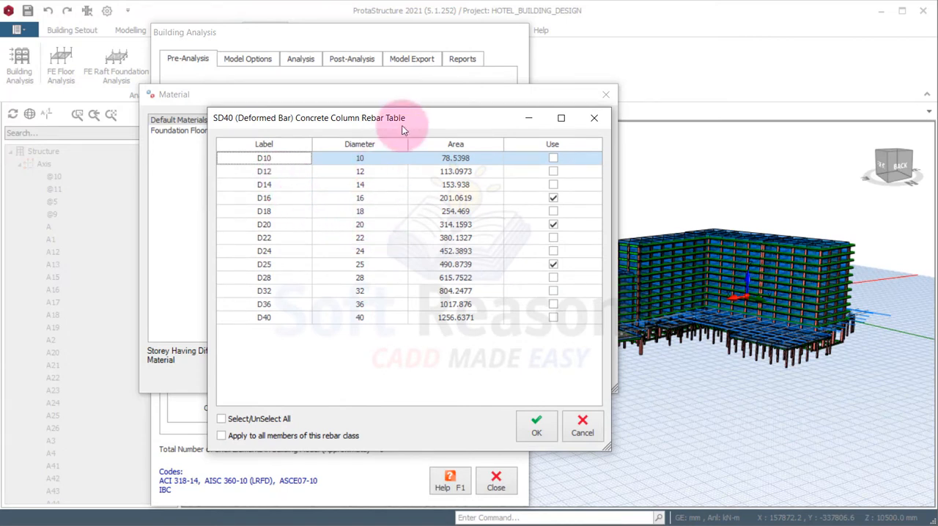
pyautogui.moveTo(421, 115); pyautogui.dragTo(406, 100)
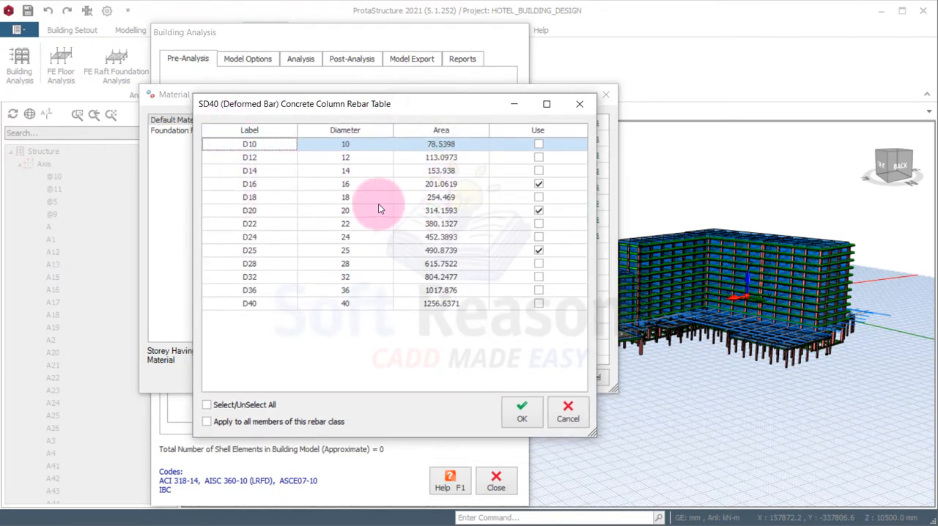
pyautogui.click(537, 184)
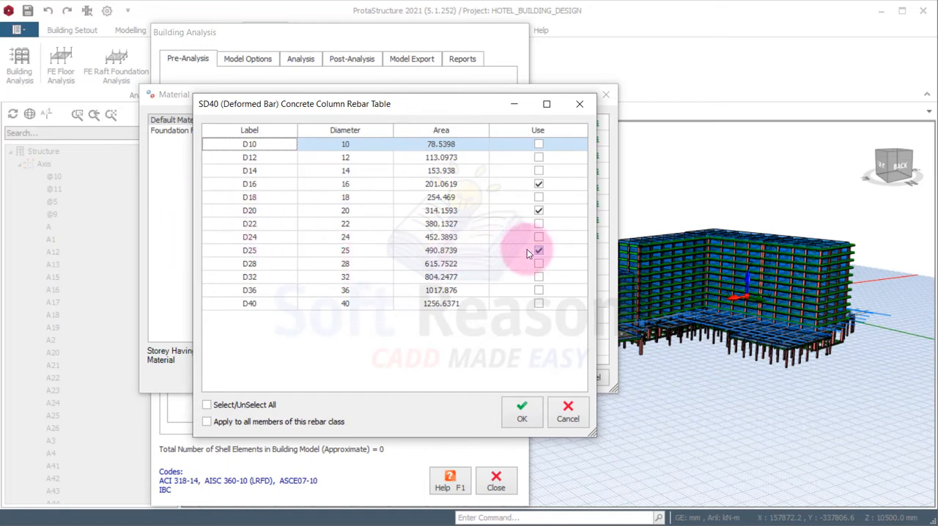
pyautogui.moveTo(457, 106); pyautogui.dragTo(456, 94)
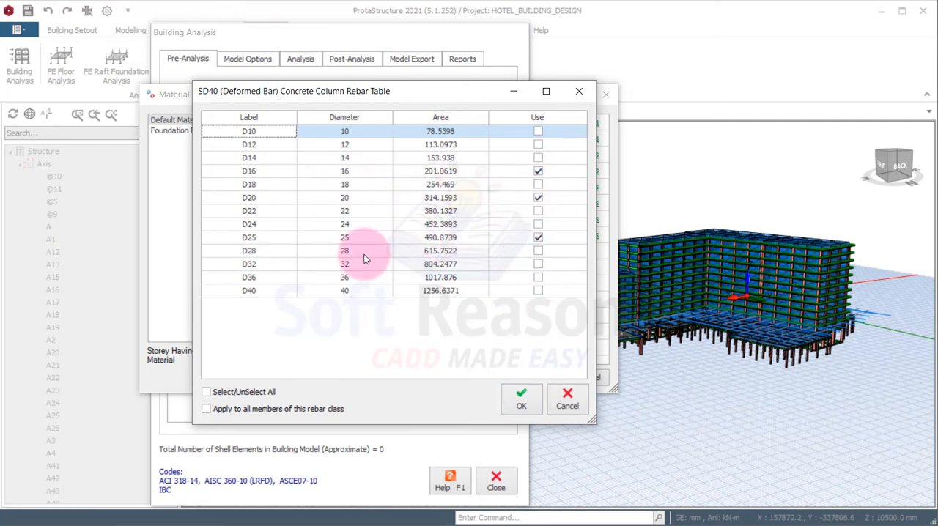
pyautogui.click(523, 400)
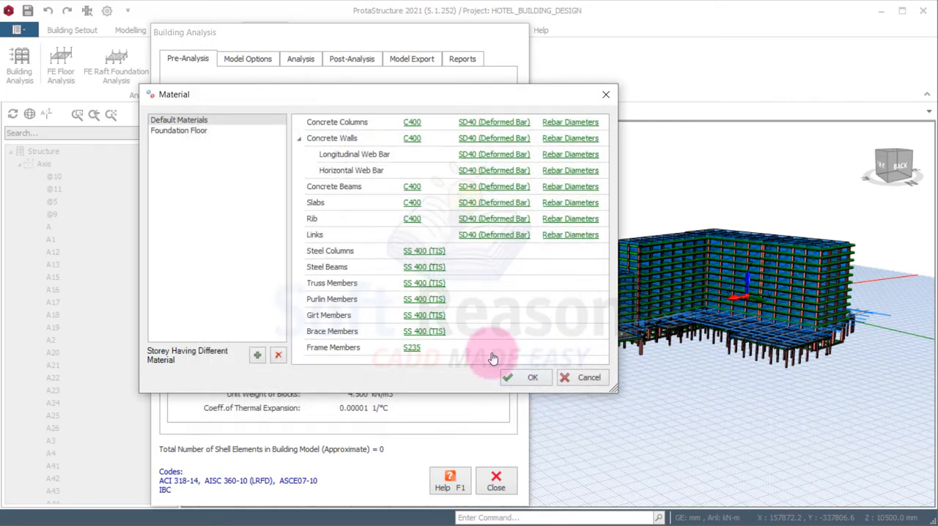
pyautogui.click(180, 132)
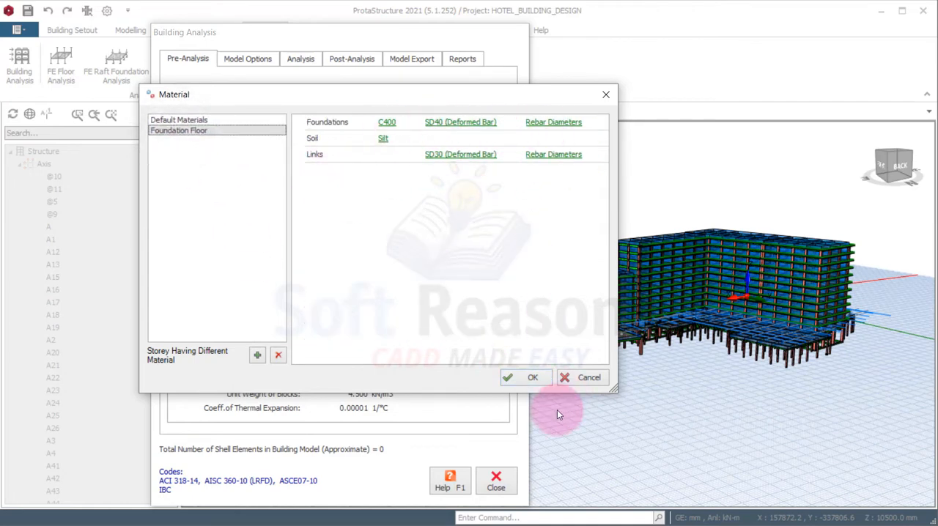
pyautogui.click(531, 377)
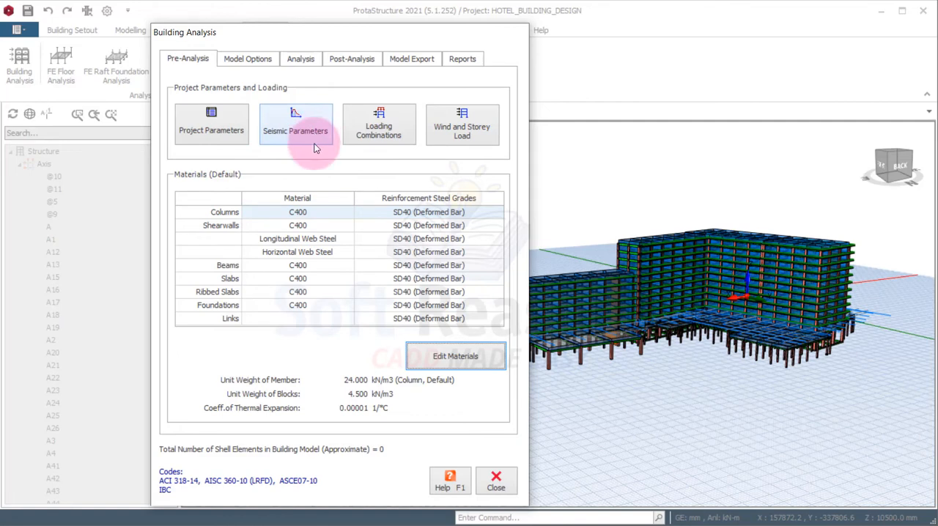
# Remove the earthquake code from the project parameters and accept the change
pyautogui.click(211, 136)
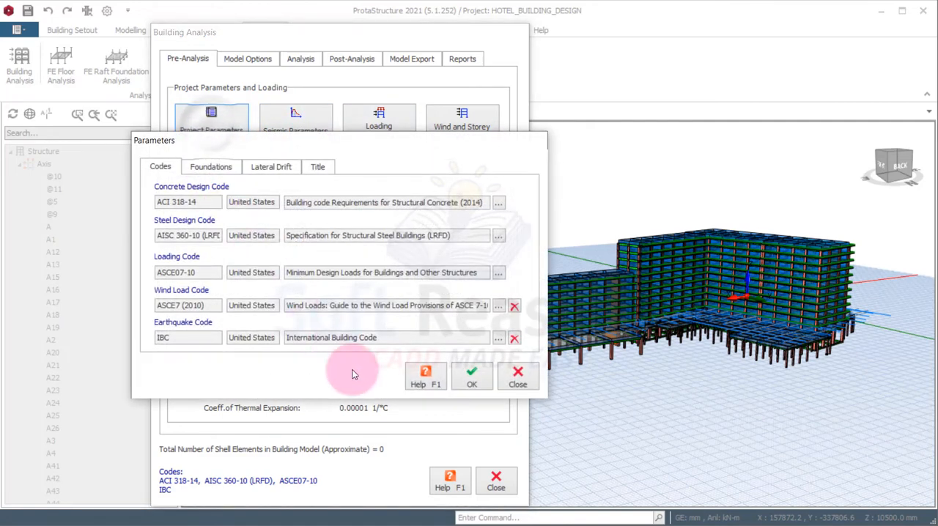
pyautogui.click(515, 340)
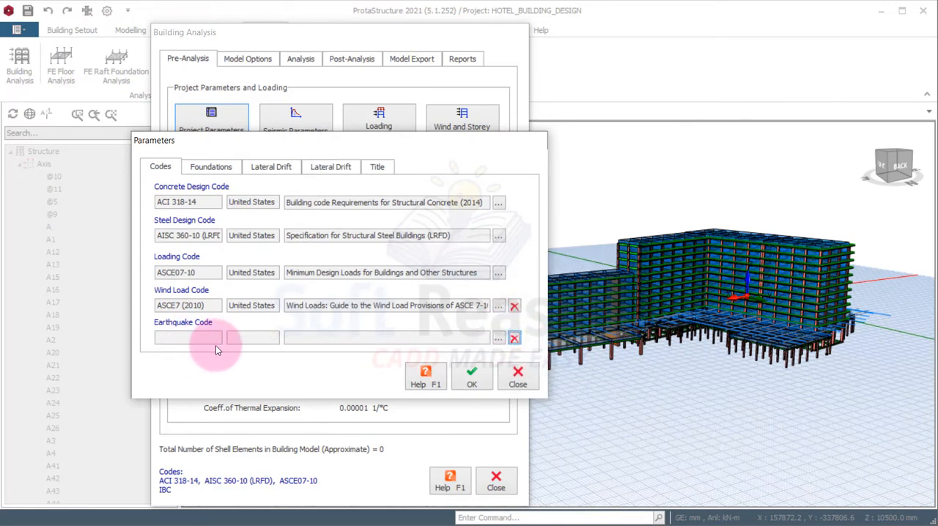
pyautogui.moveTo(405, 141); pyautogui.dragTo(392, 183)
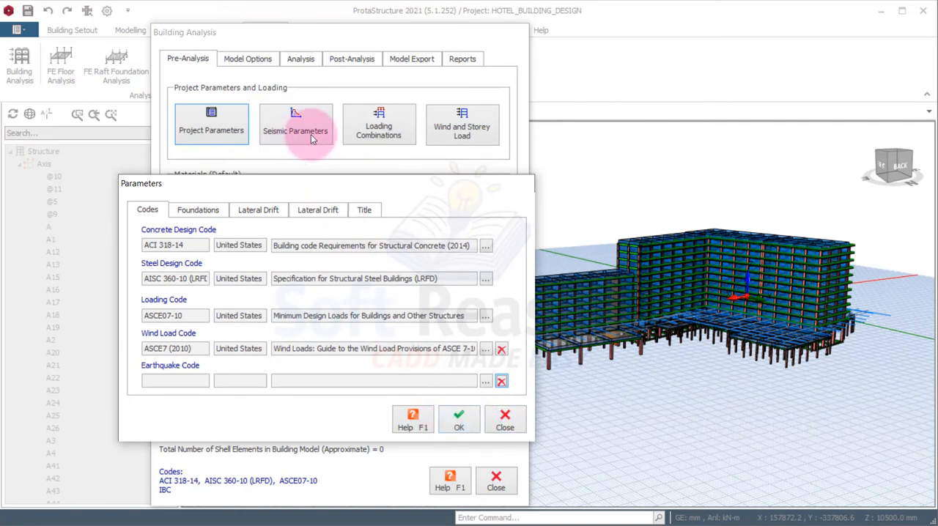
pyautogui.click(462, 426)
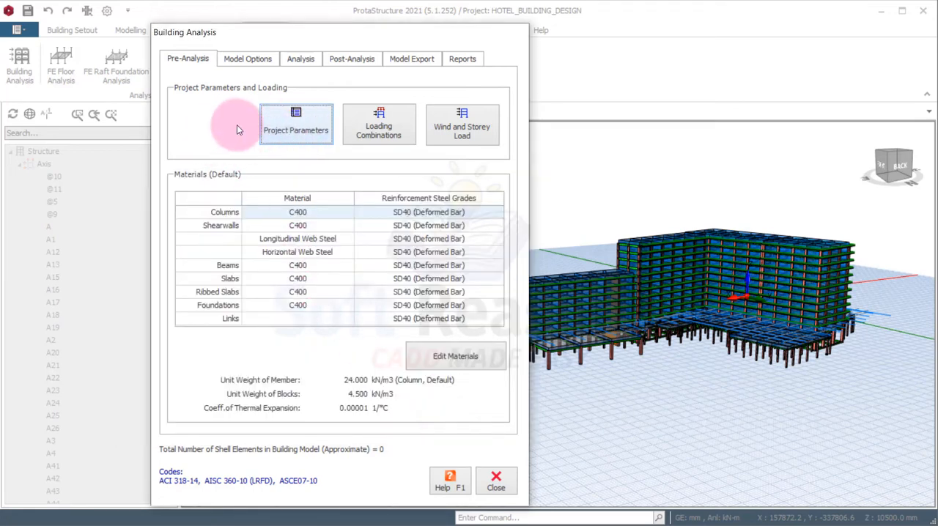
# Set the project's earthquake code to IBC (International Building Code), accept the parameters, and close the Building Analysis dialog
pyautogui.click(304, 129)
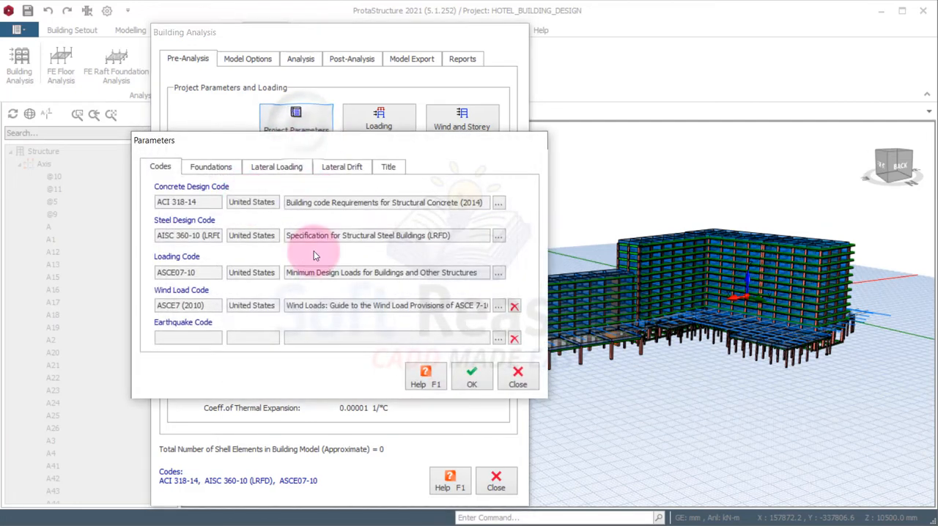
pyautogui.click(499, 340)
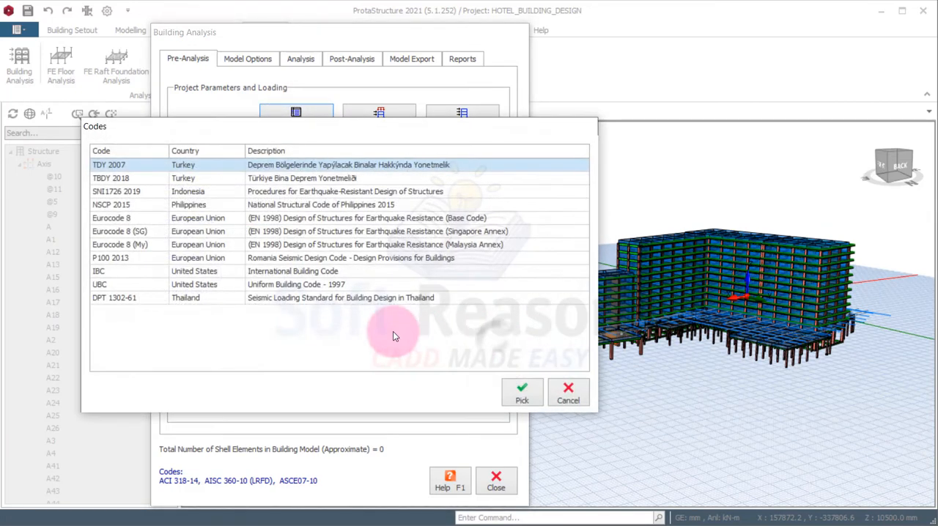
pyautogui.click(101, 273)
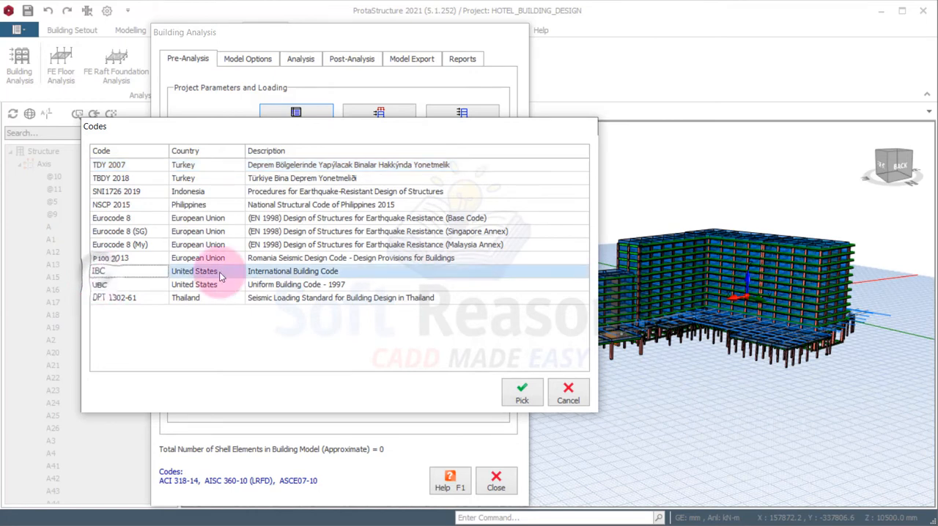
pyautogui.click(521, 396)
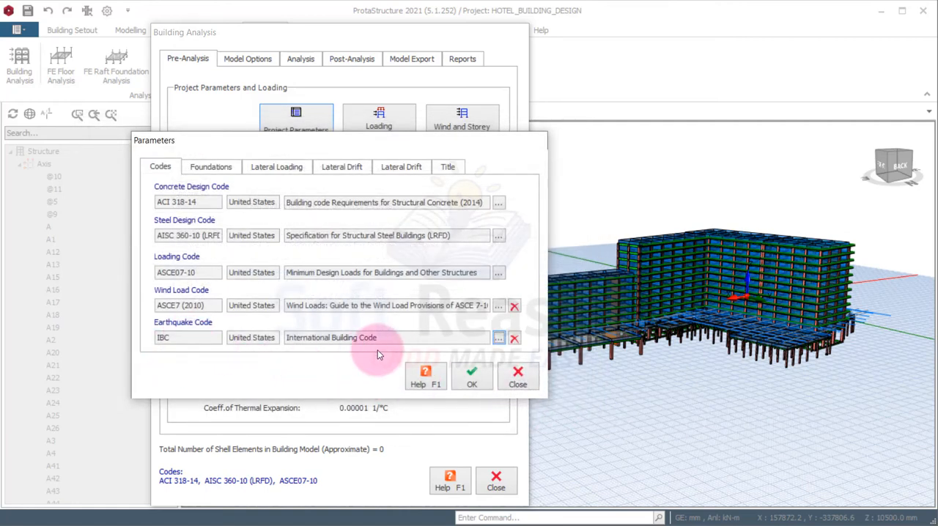
pyautogui.moveTo(350, 142); pyautogui.dragTo(334, 178)
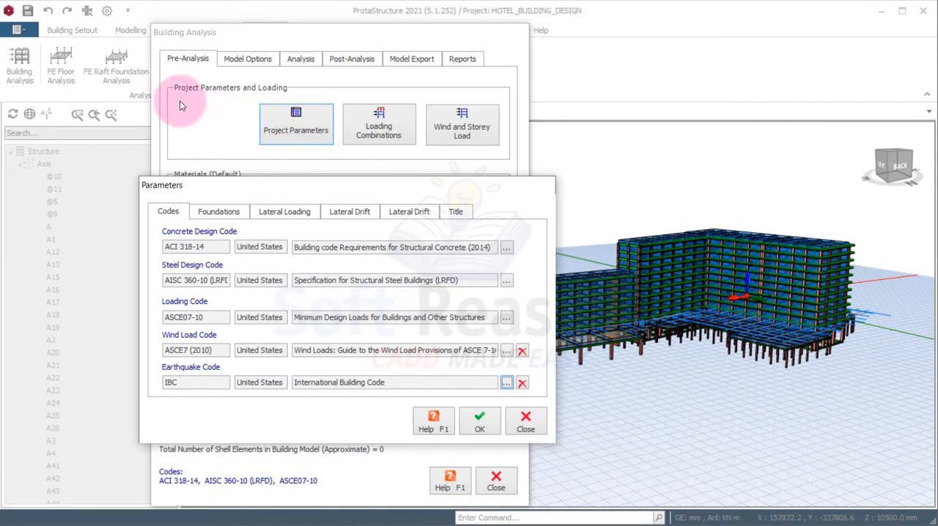
pyautogui.click(481, 425)
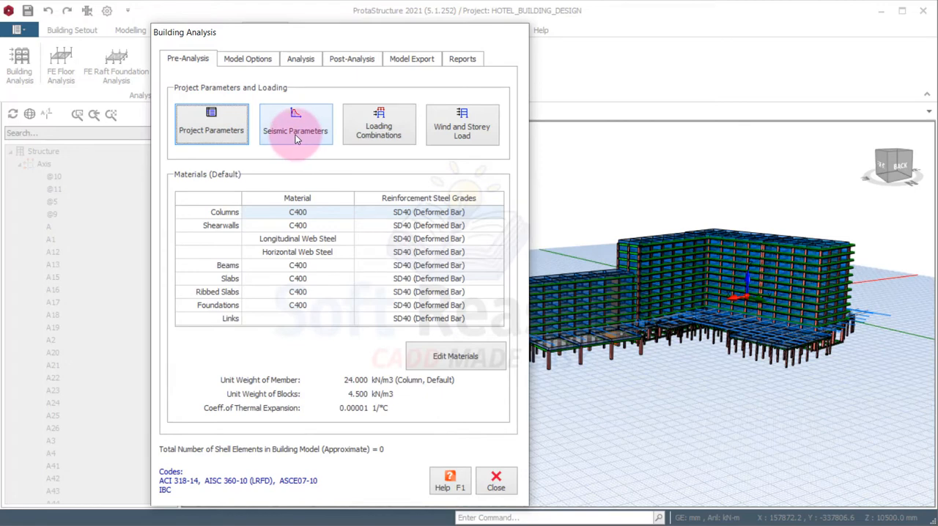
pyautogui.moveTo(347, 38); pyautogui.dragTo(347, 34)
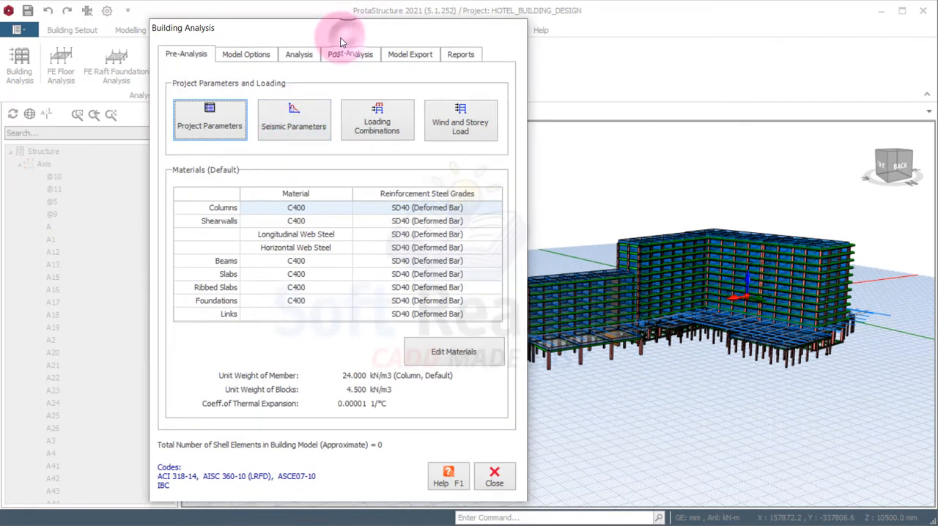
pyautogui.click(495, 478)
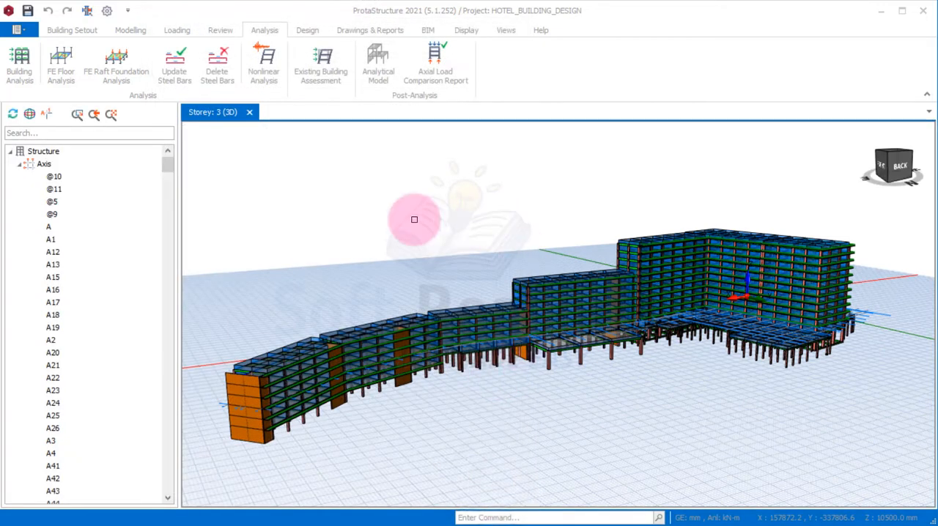
# Collapse the Axis branch of the structure tree to reach the views and storeys
pyautogui.moveTo(440, 297)
pyautogui.mouseDown(button='middle')
pyautogui.moveTo(550, 387)
pyautogui.moveTo(573, 366)
pyautogui.moveTo(650, 352)
pyautogui.moveTo(607, 383)
pyautogui.moveTo(505, 369)
pyautogui.moveTo(475, 349)
pyautogui.moveTo(555, 371)
pyautogui.moveTo(465, 356)
pyautogui.moveTo(426, 369)
pyautogui.moveTo(526, 366)
pyautogui.moveTo(685, 384)
pyautogui.mouseUp(button='middle')
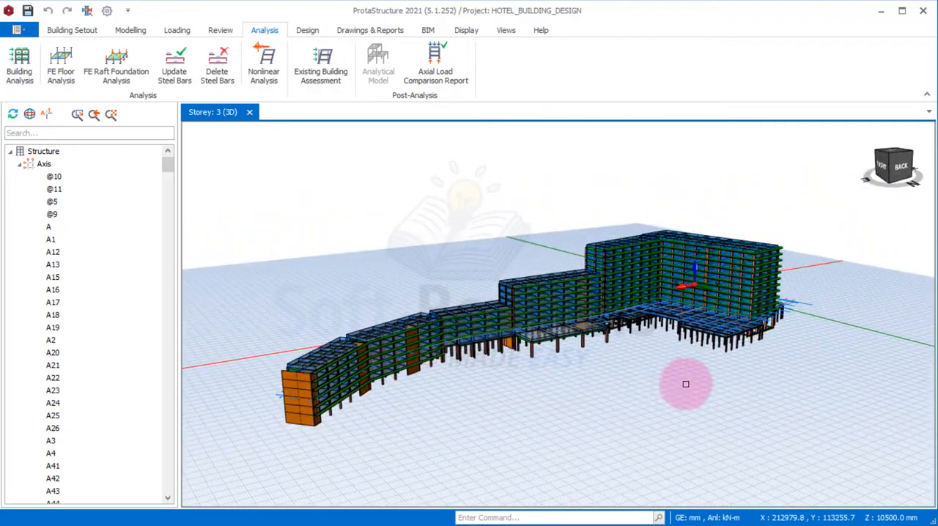
pyautogui.moveTo(527, 395); pyautogui.dragTo(480, 394, button='middle')
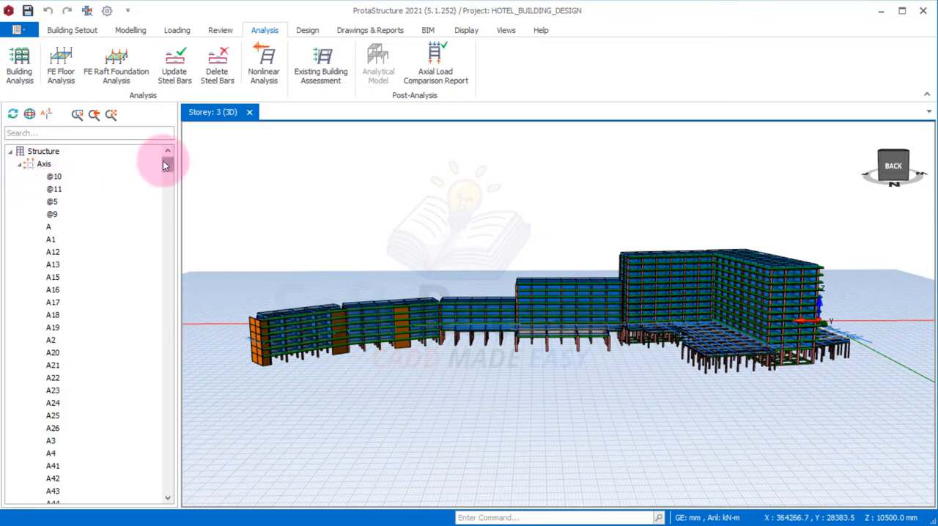
pyautogui.moveTo(163, 160)
pyautogui.mouseDown()
pyautogui.moveTo(172, 201)
pyautogui.moveTo(166, 147)
pyautogui.mouseUp()
pyautogui.click(10, 152)
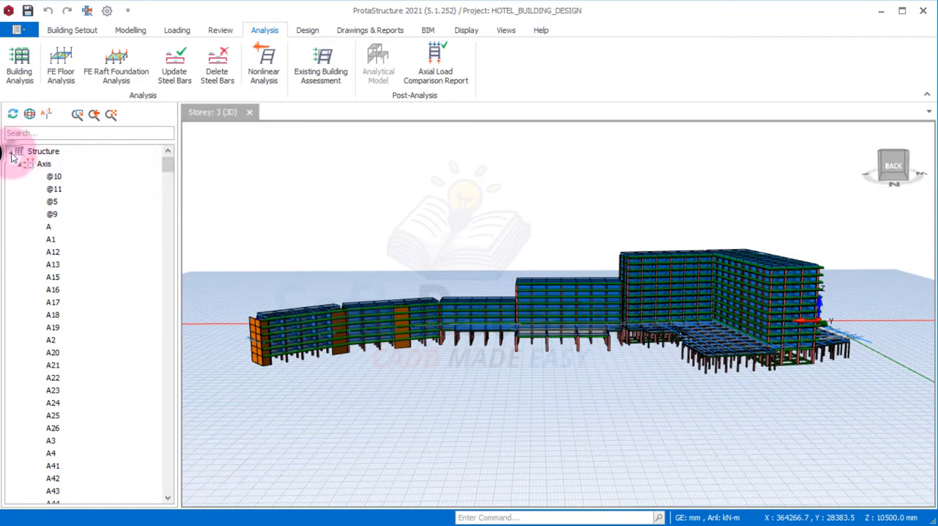
pyautogui.click(20, 164)
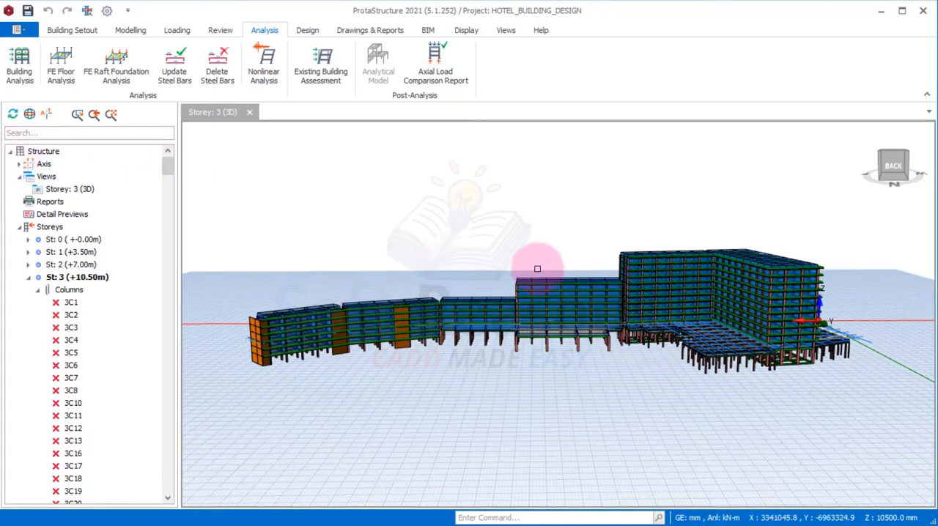
# Save a copy of the project under the code HOTEL_BUILDING_DESIGN3, declining to save the pending changes
pyautogui.click(19, 31)
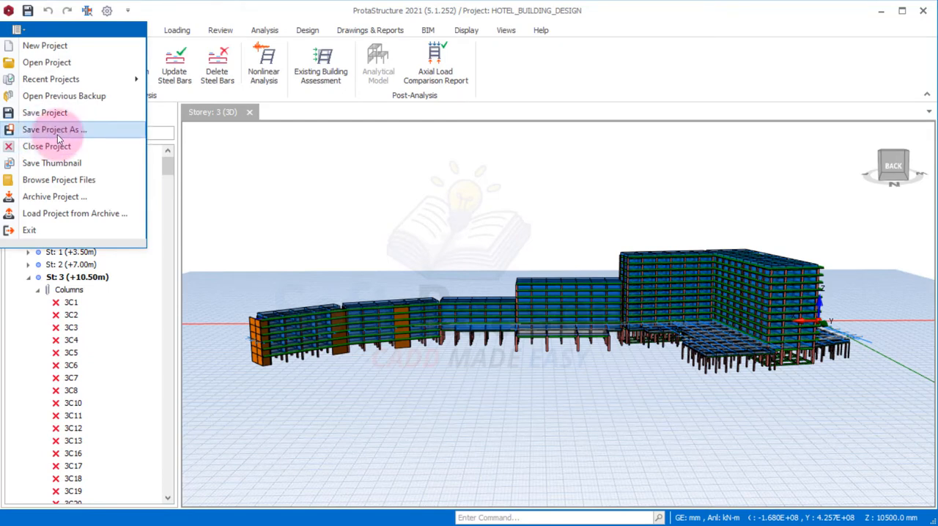
pyautogui.click(50, 144)
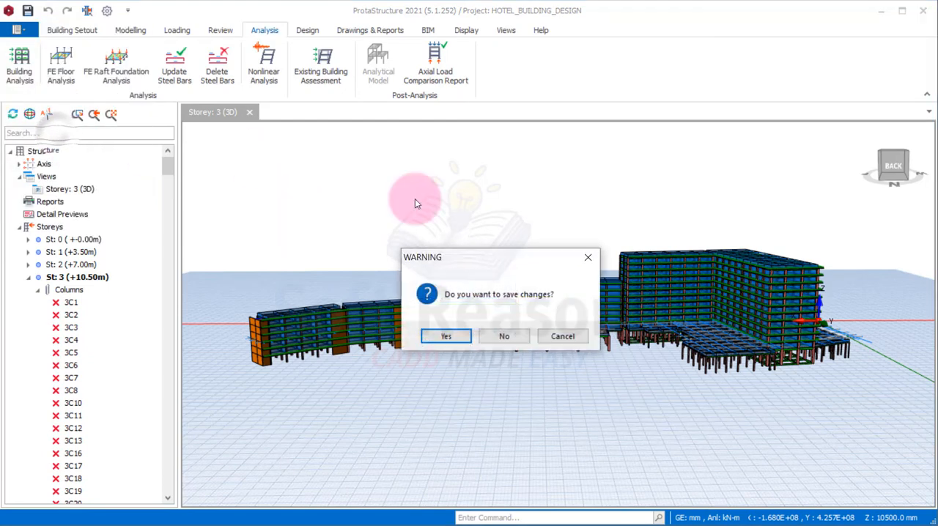
pyautogui.click(503, 339)
pyautogui.click(512, 198)
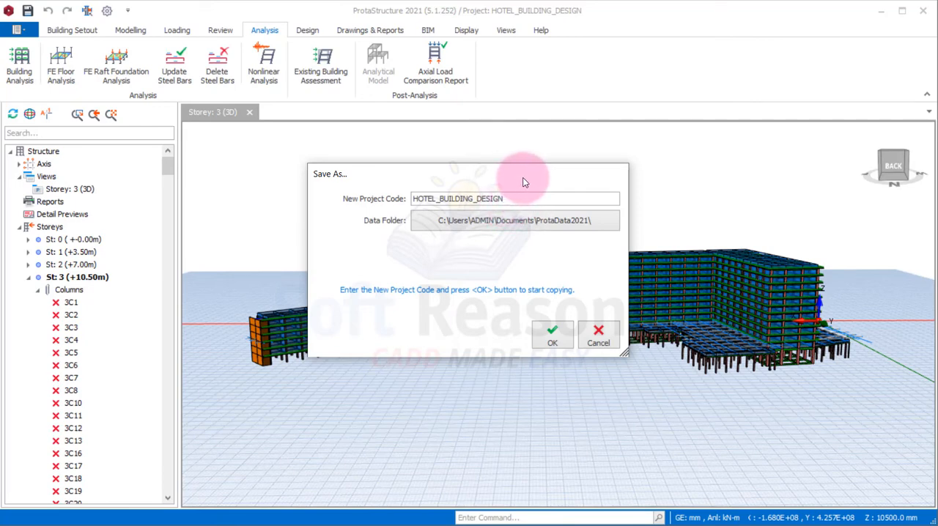
pyautogui.write('3')
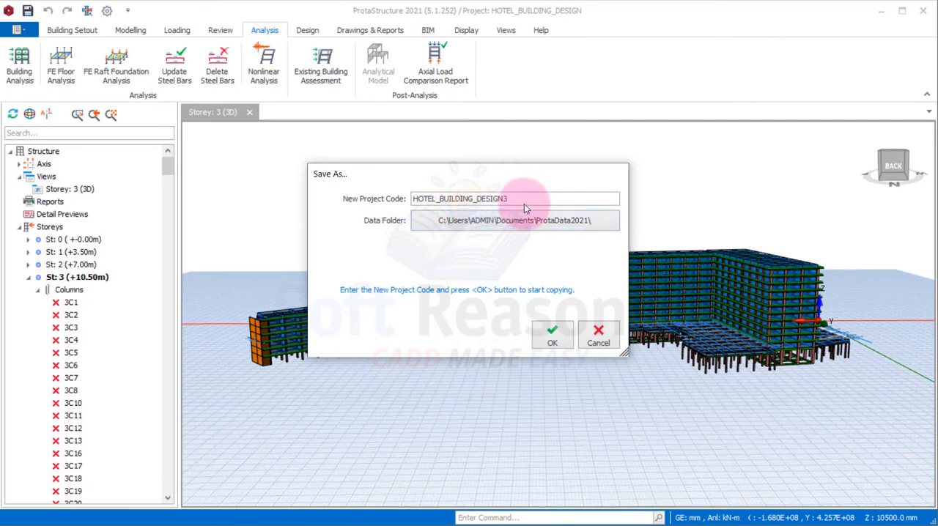
pyautogui.click(552, 341)
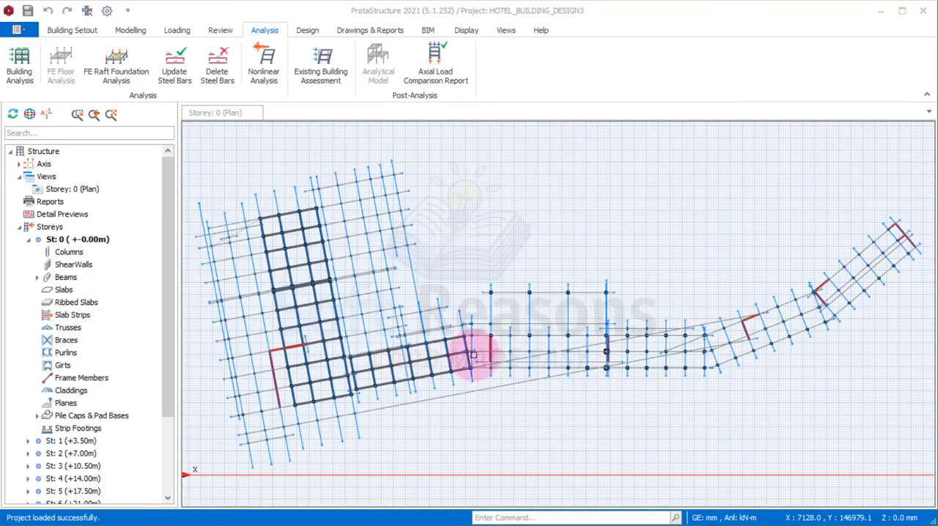
# Remove storey 13 (+45.50m) from the building and confirm its removal
pyautogui.scroll(-3, 440, 230)
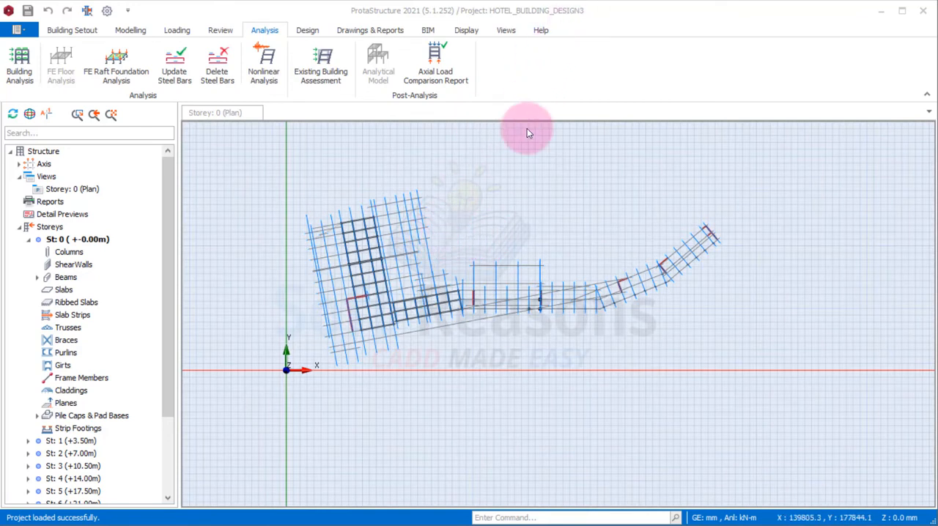
pyautogui.scroll(-3, 173, 237)
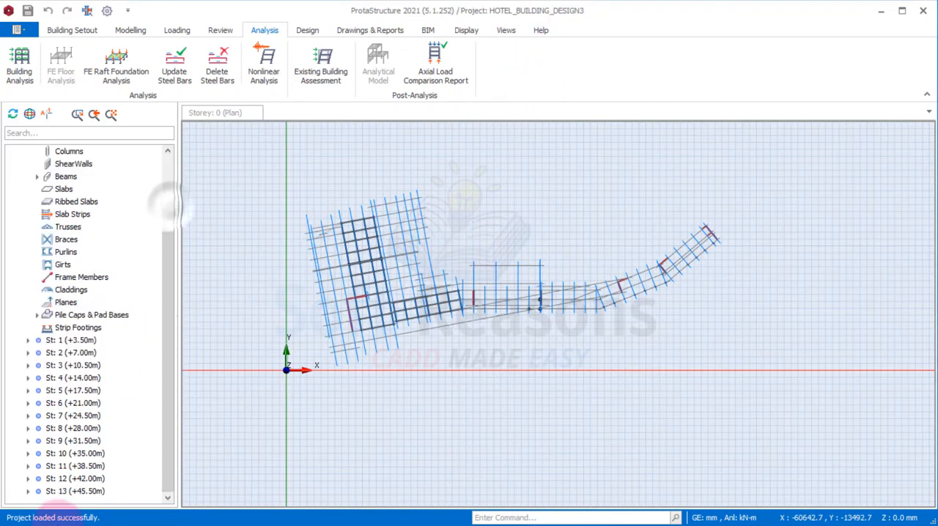
pyautogui.click(44, 494)
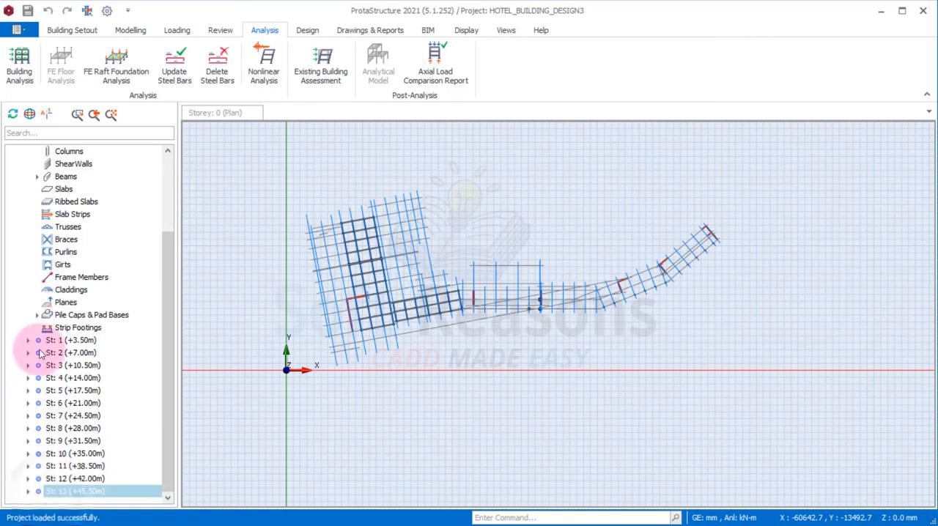
pyautogui.scroll(1, 44, 260)
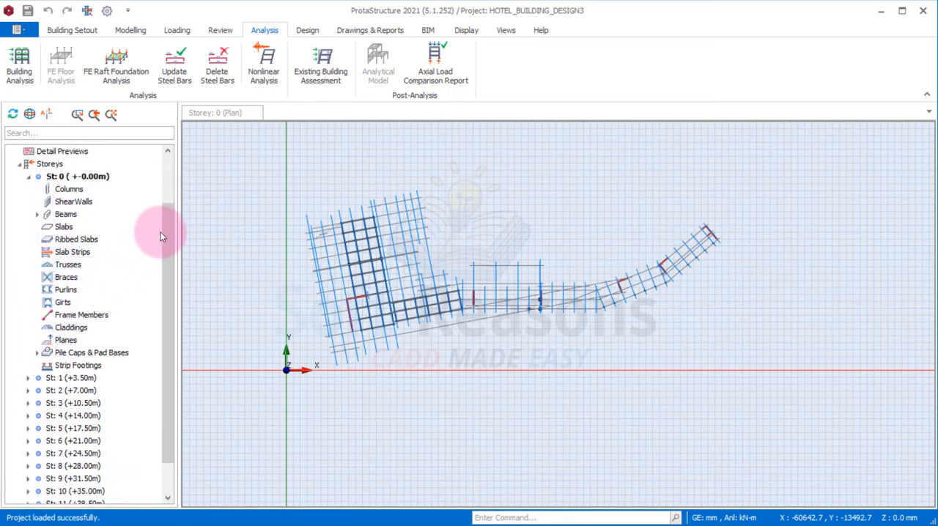
pyautogui.moveTo(164, 232); pyautogui.dragTo(163, 315)
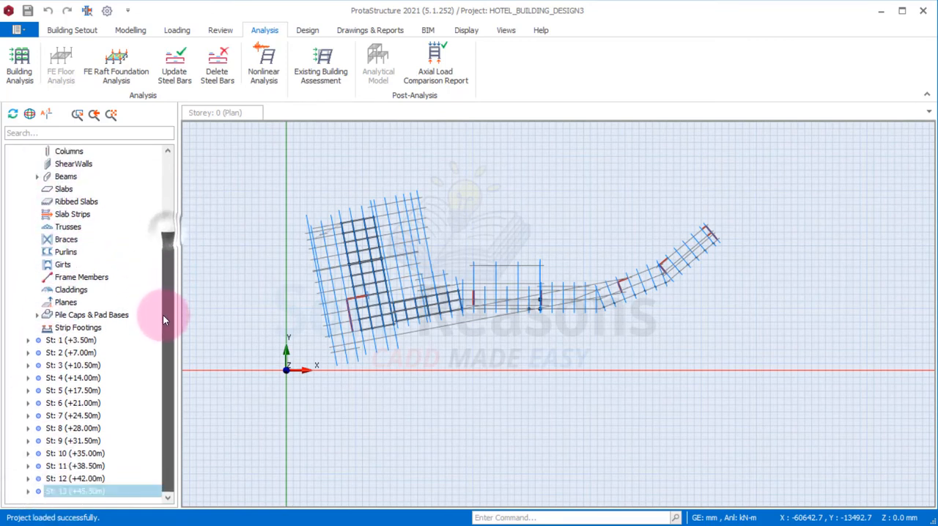
pyautogui.rightClick(76, 496)
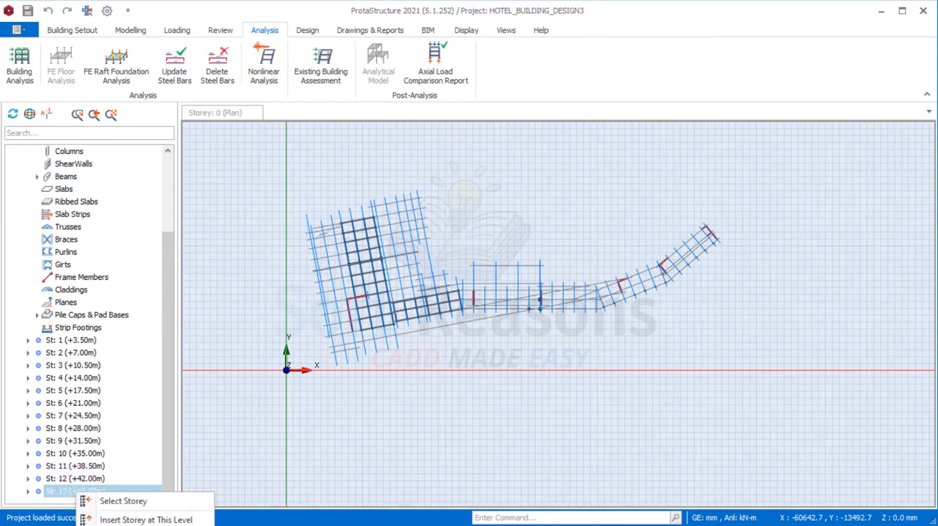
pyautogui.click(123, 525)
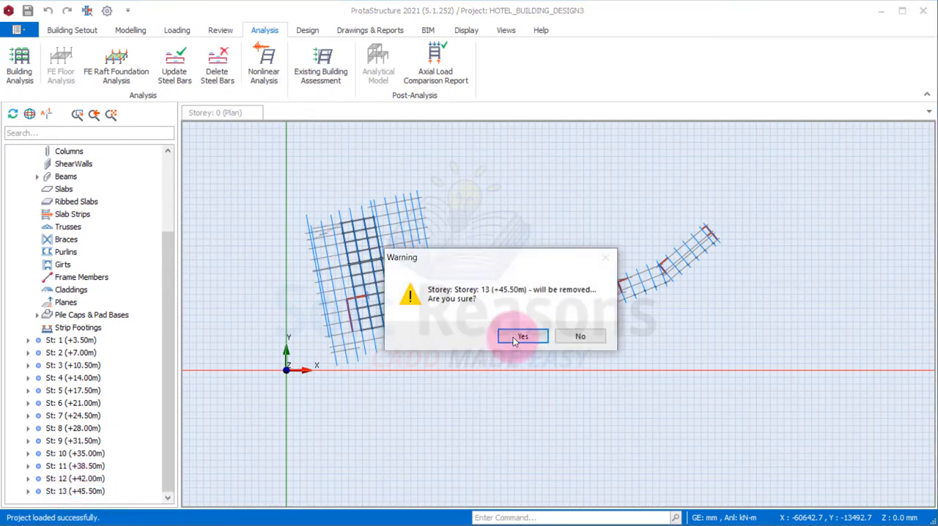
pyautogui.click(522, 337)
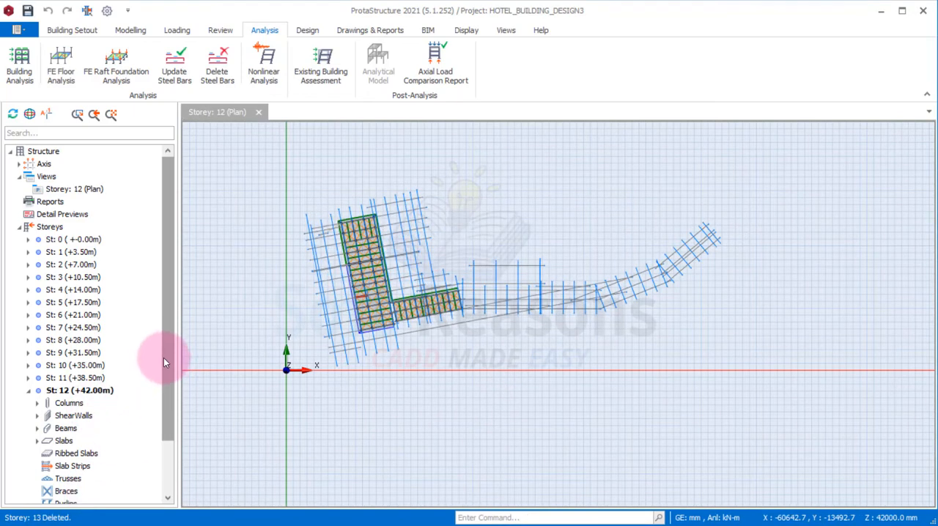
# Remove storey 12 (+42.00m) from the building and confirm its removal
pyautogui.moveTo(164, 358); pyautogui.dragTo(178, 455)
pyautogui.click(63, 329)
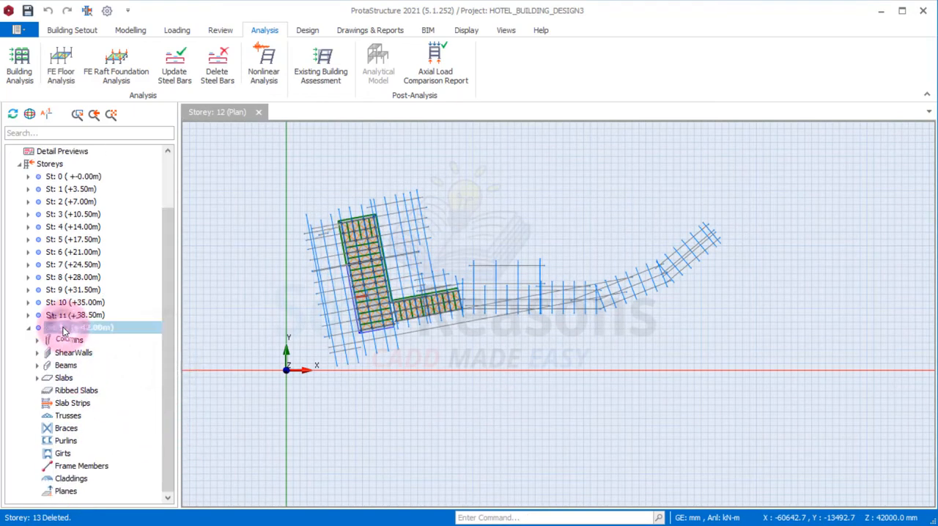
pyautogui.rightClick(63, 330)
pyautogui.click(47, 328)
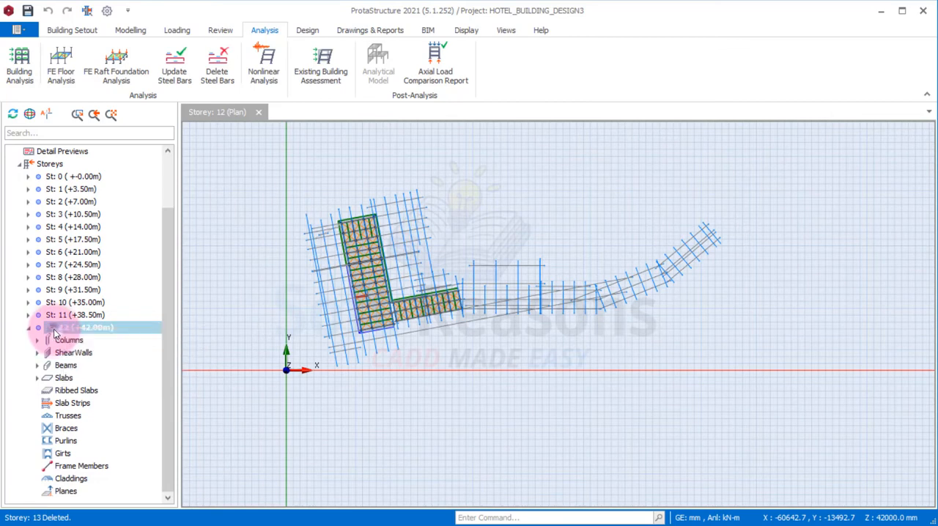
pyautogui.rightClick(56, 330)
pyautogui.click(94, 371)
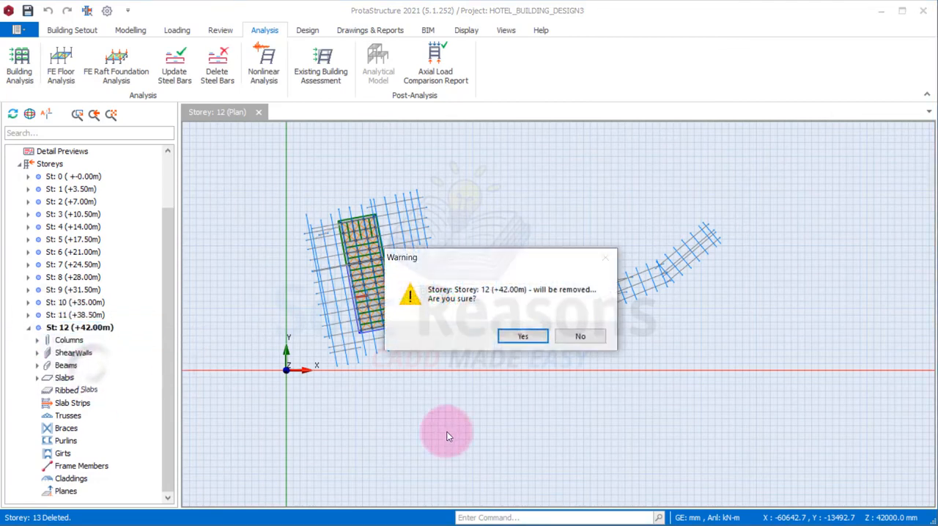
pyautogui.click(517, 335)
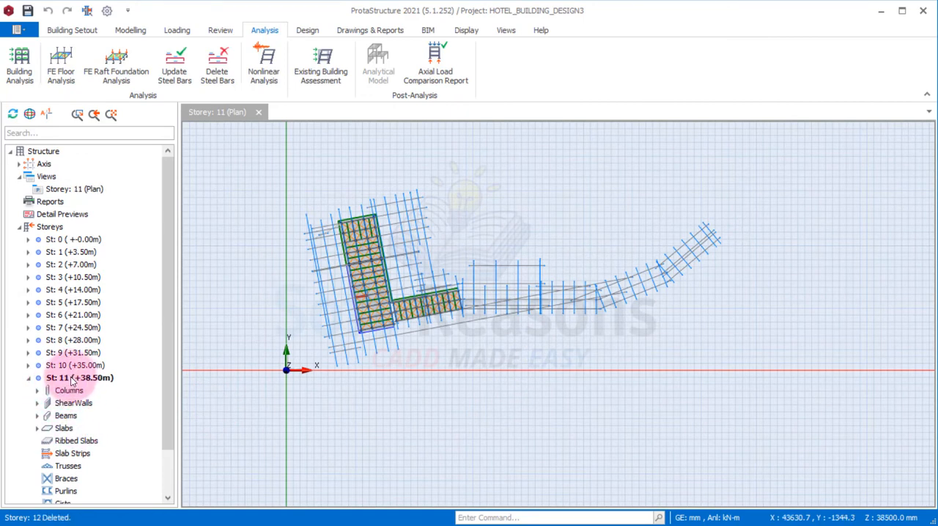
# Switch to the storey 1 (+3.50m) plan and window-select the whole building with its axes
pyautogui.click(38, 253)
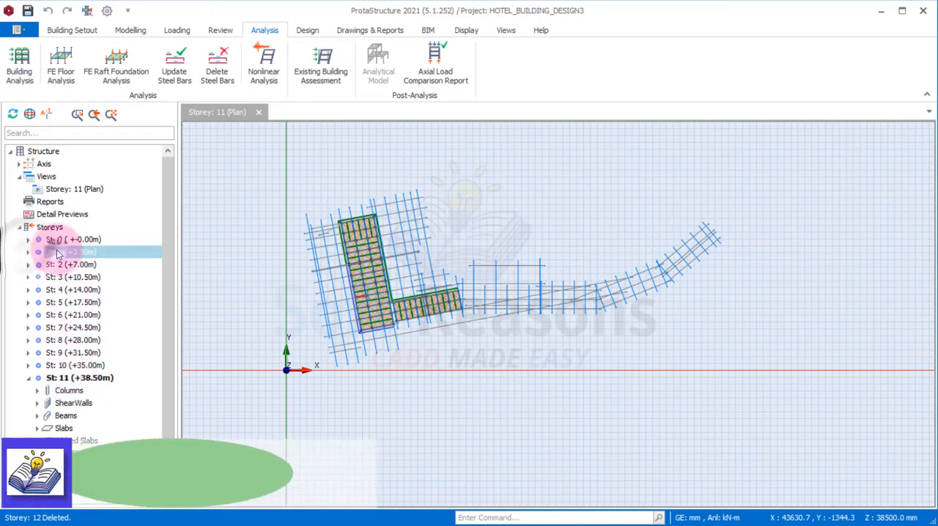
pyautogui.doubleClick(56, 251)
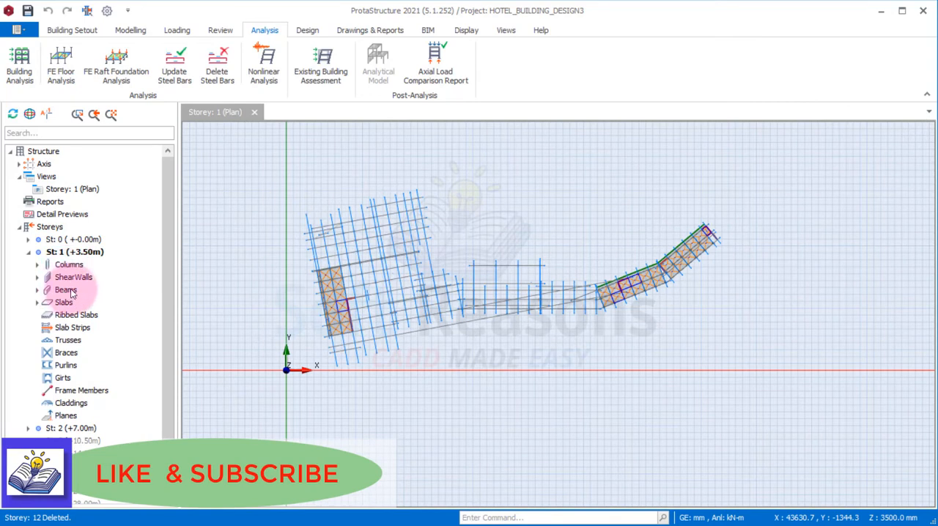
pyautogui.rightClick(78, 251)
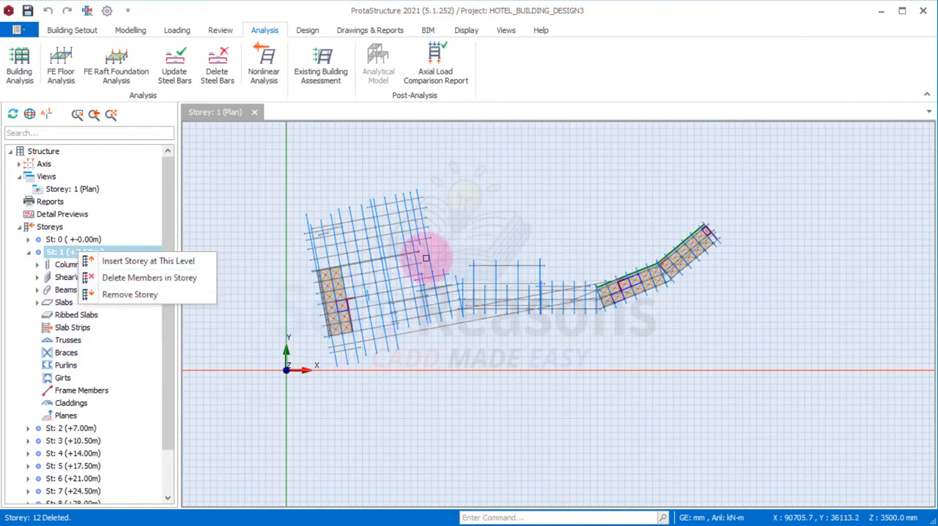
pyautogui.click(344, 188)
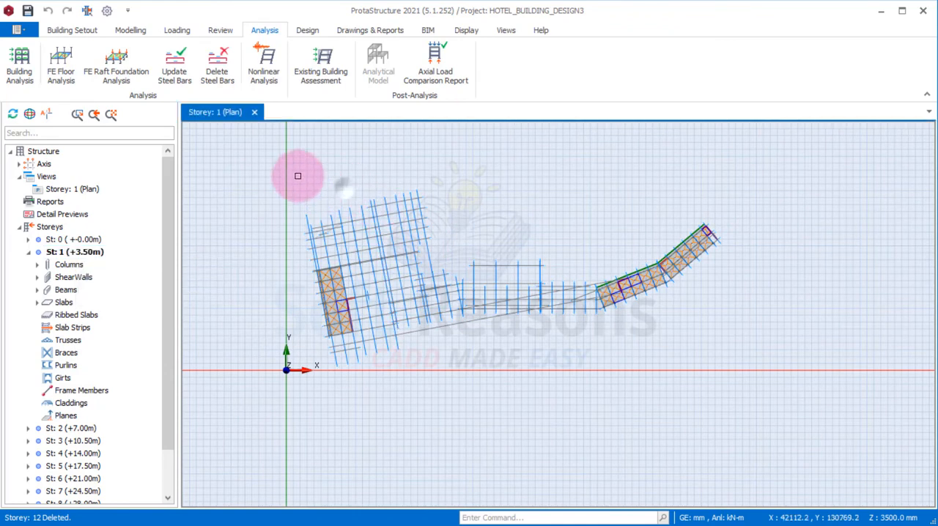
pyautogui.moveTo(247, 163); pyautogui.dragTo(846, 371)
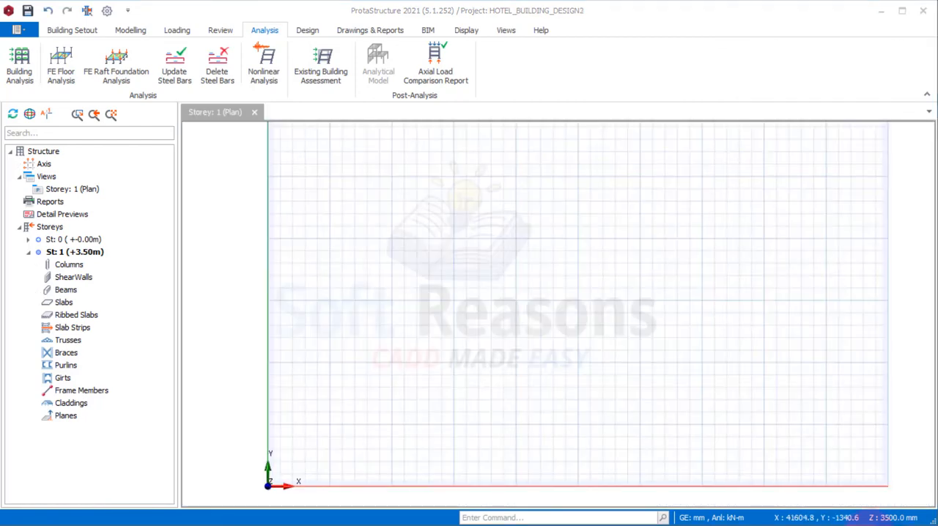
pyautogui.scroll(-3, 335, 316)
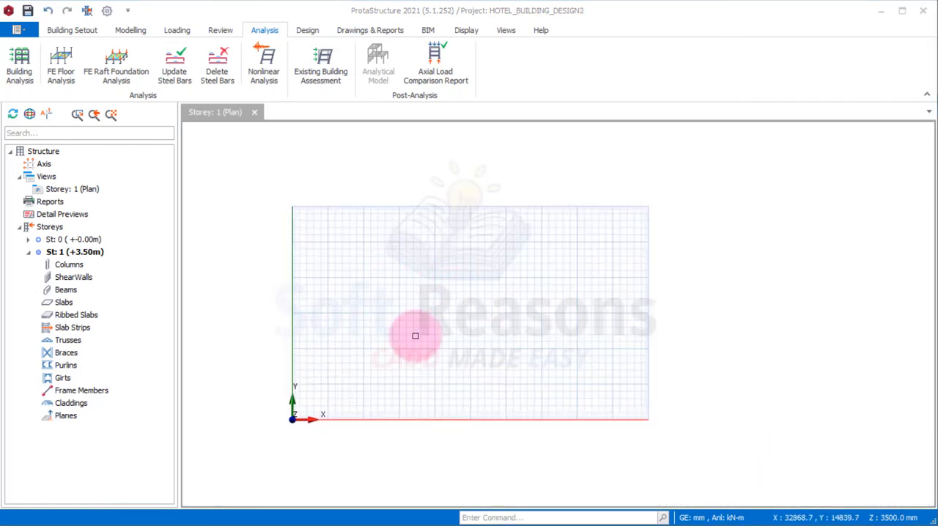
pyautogui.scroll(1, 408, 336)
pyautogui.scroll(1, 283, 220)
pyautogui.scroll(-2, 293, 294)
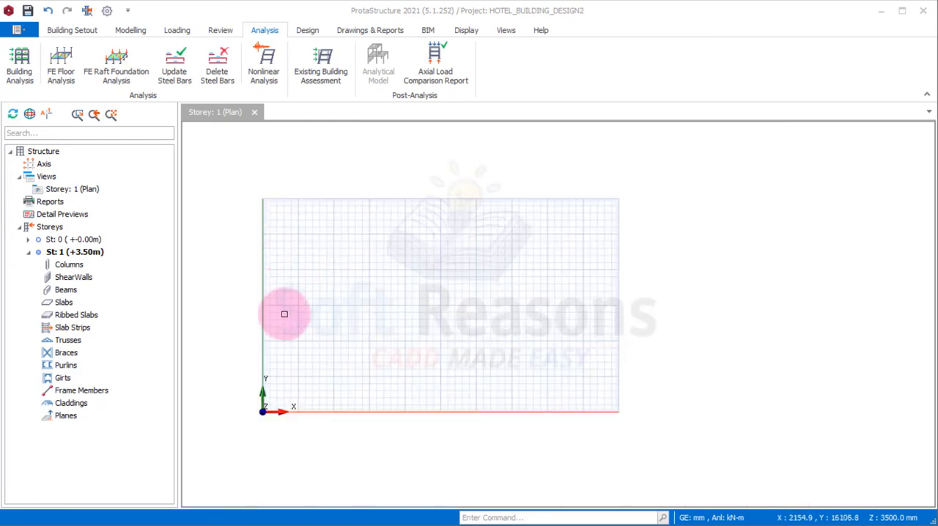
pyautogui.scroll(1, 284, 314)
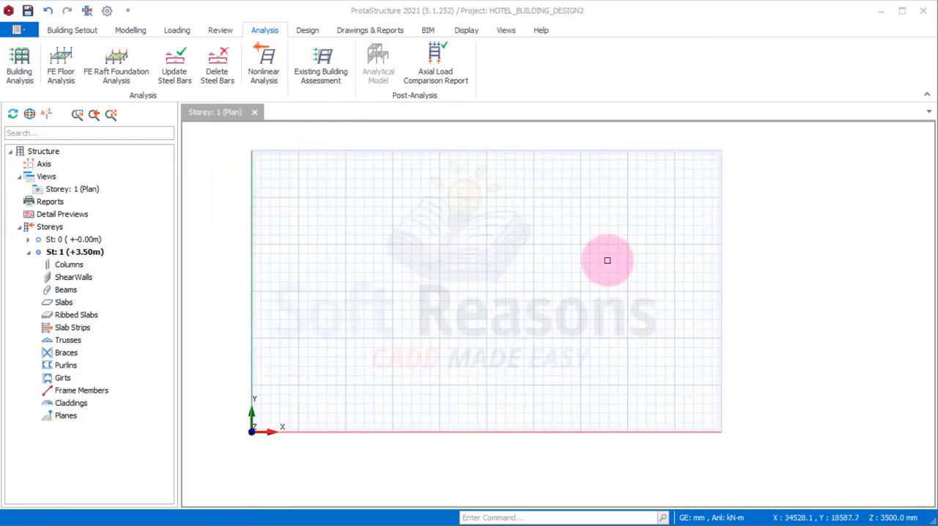
pyautogui.scroll(-1, 681, 307)
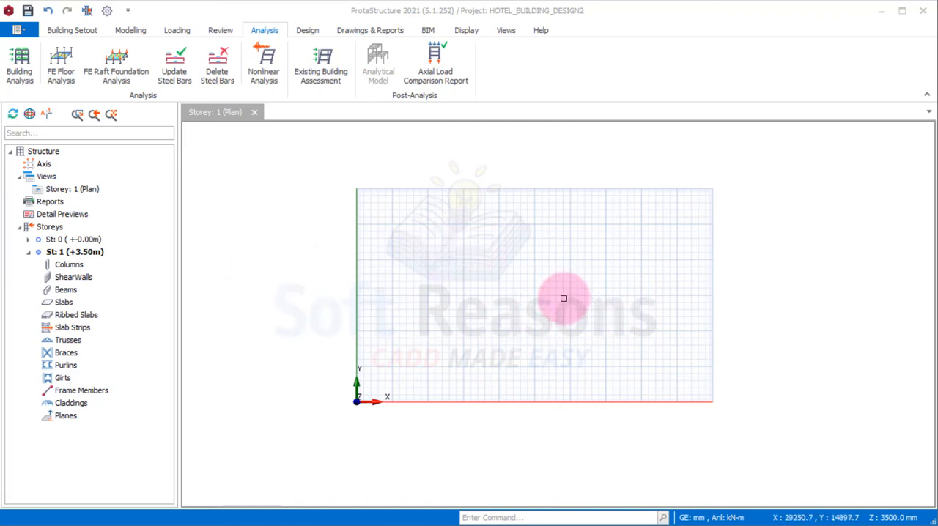
pyautogui.scroll(1, 564, 298)
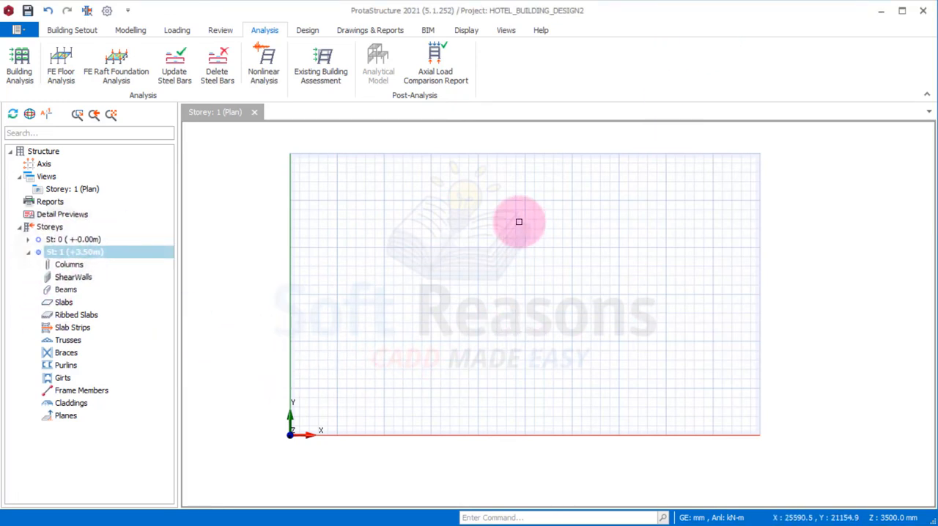
# Collapse the storey 1 branch of the structure tree in the HOTEL_BUILDING_DESIGN2 project
pyautogui.click(28, 252)
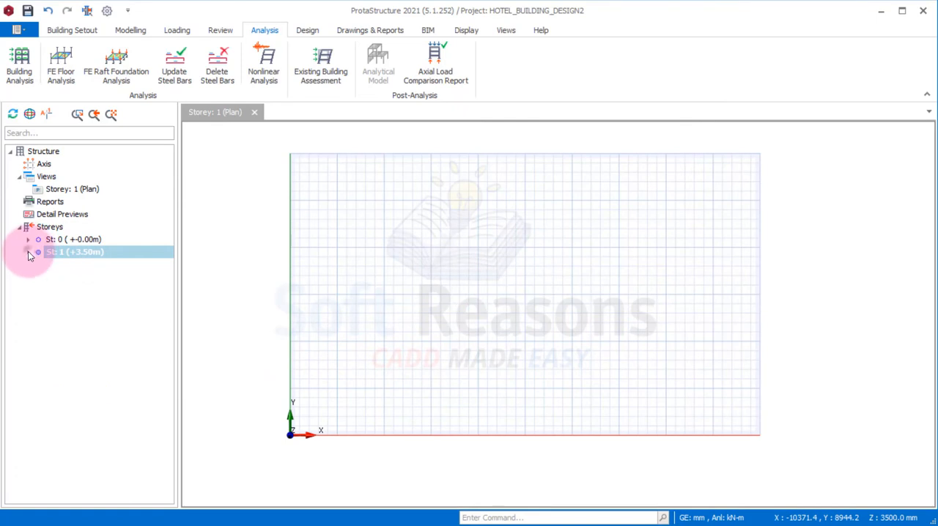
pyautogui.scroll(1, 616, 272)
pyautogui.scroll(-1, 624, 256)
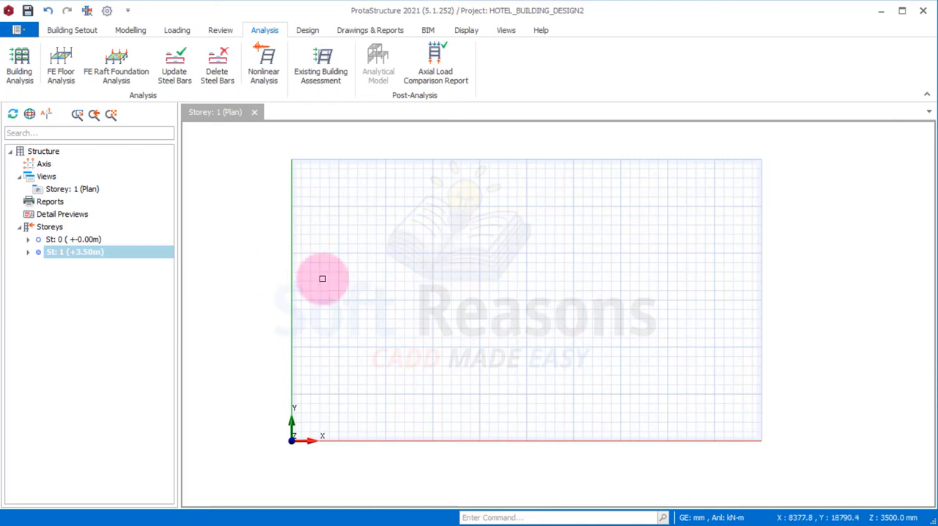
# Start a DXF import with the Floor Plan import type and reset the member layer assignments
pyautogui.click(72, 30)
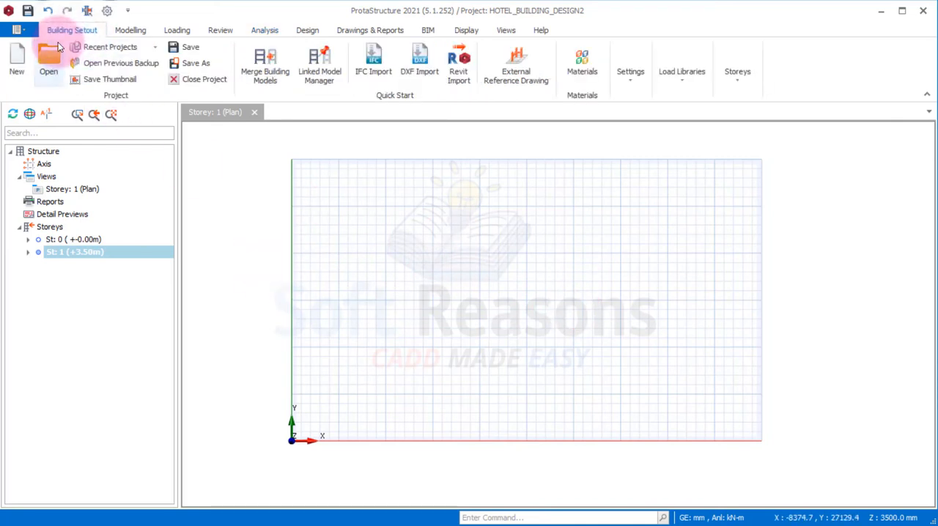
pyautogui.click(421, 73)
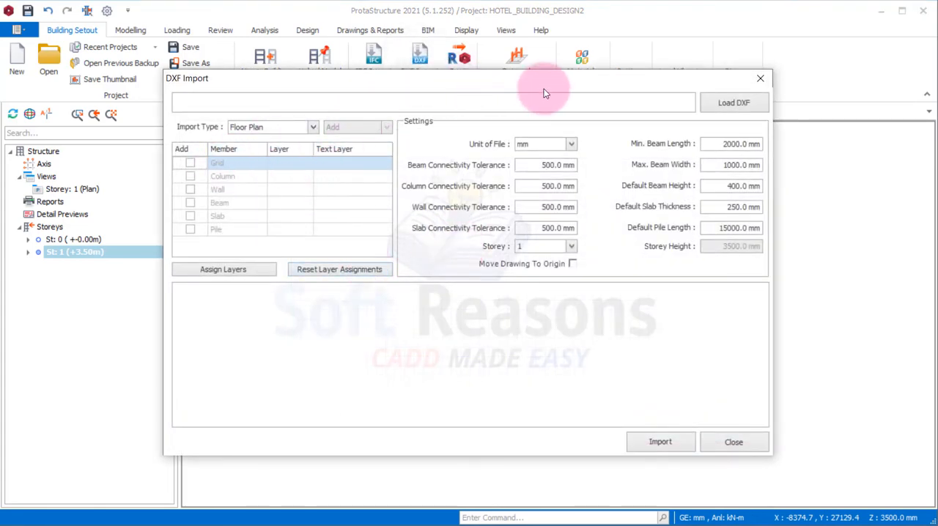
pyautogui.moveTo(542, 83); pyautogui.dragTo(545, 81)
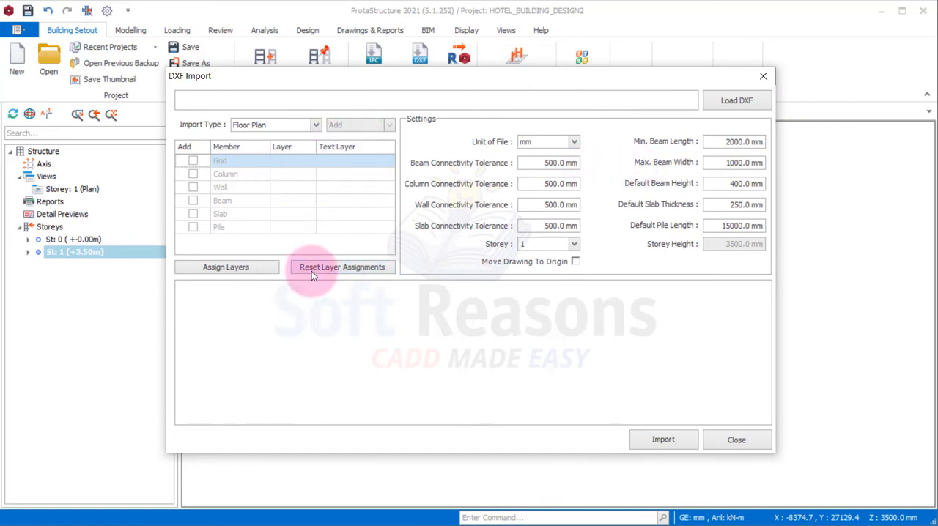
pyautogui.click(340, 271)
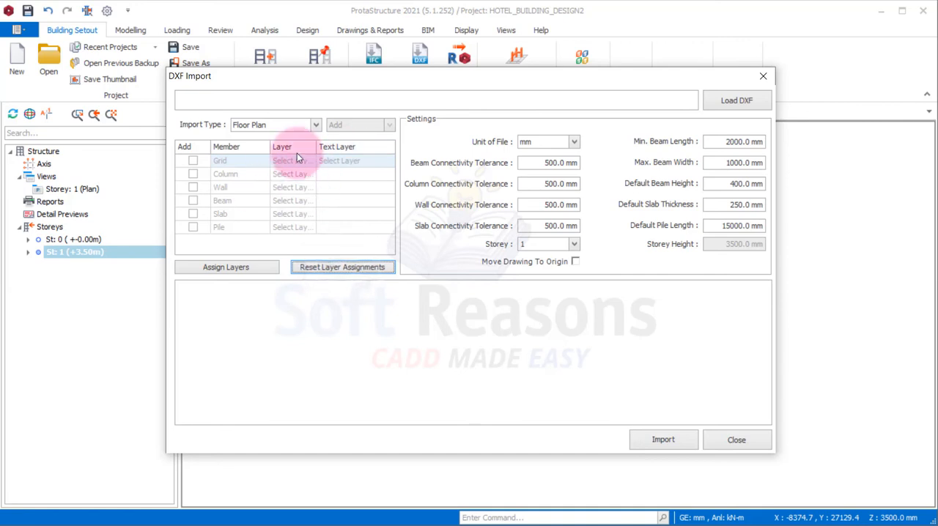
# Load the Duplex drawing from the Documents folder into the DXF import
pyautogui.click(736, 102)
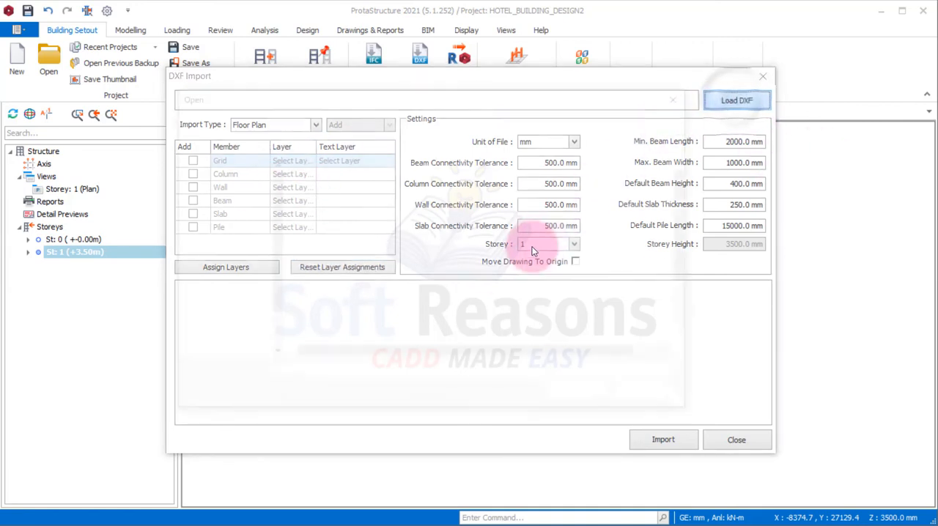
pyautogui.scroll(-2, 473, 288)
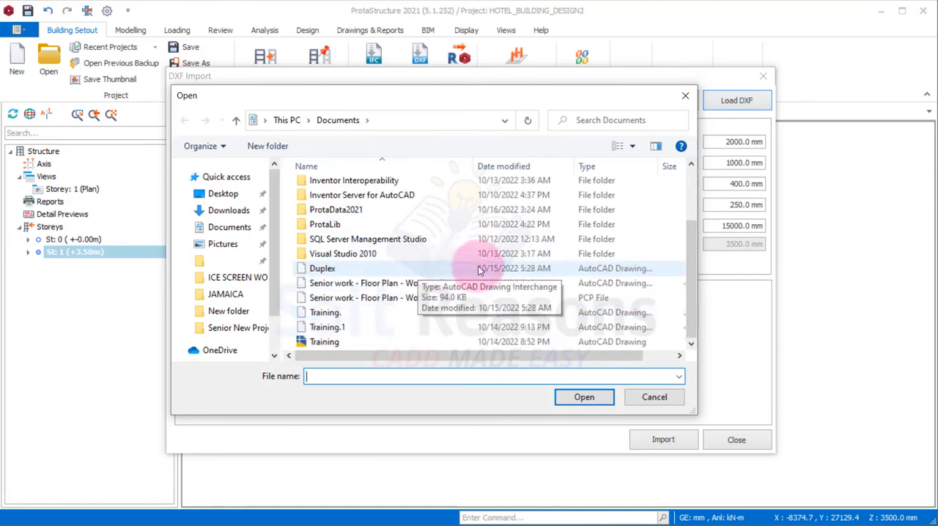
pyautogui.click(325, 271)
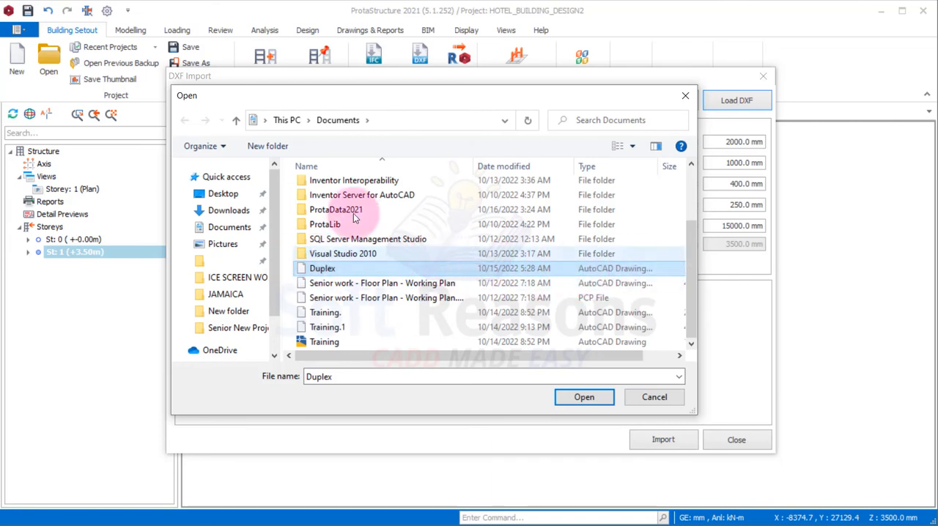
pyautogui.click(583, 398)
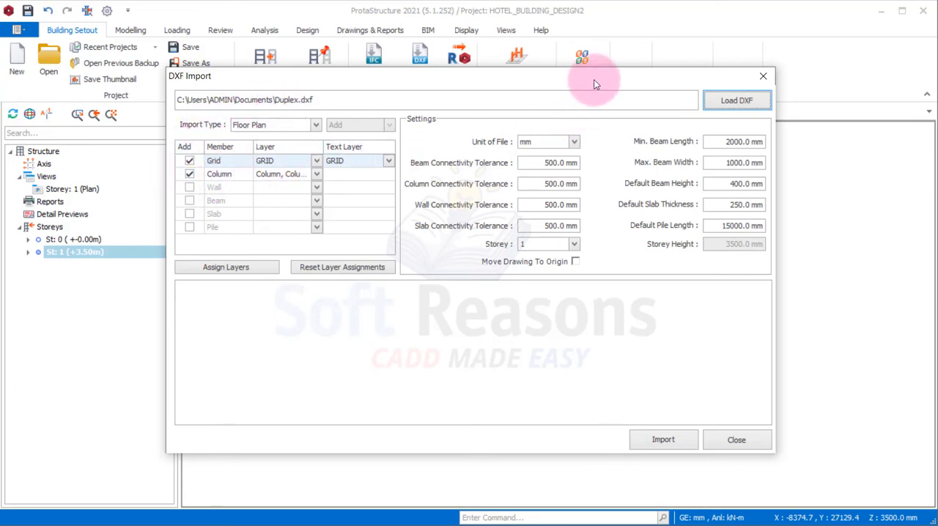
# Import the Duplex grid and column layers as a floor plan on storey 1 in mm, and close the import
pyautogui.moveTo(594, 81)
pyautogui.mouseDown()
pyautogui.moveTo(610, 56)
pyautogui.moveTo(623, 78)
pyautogui.moveTo(591, 82)
pyautogui.mouseUp()
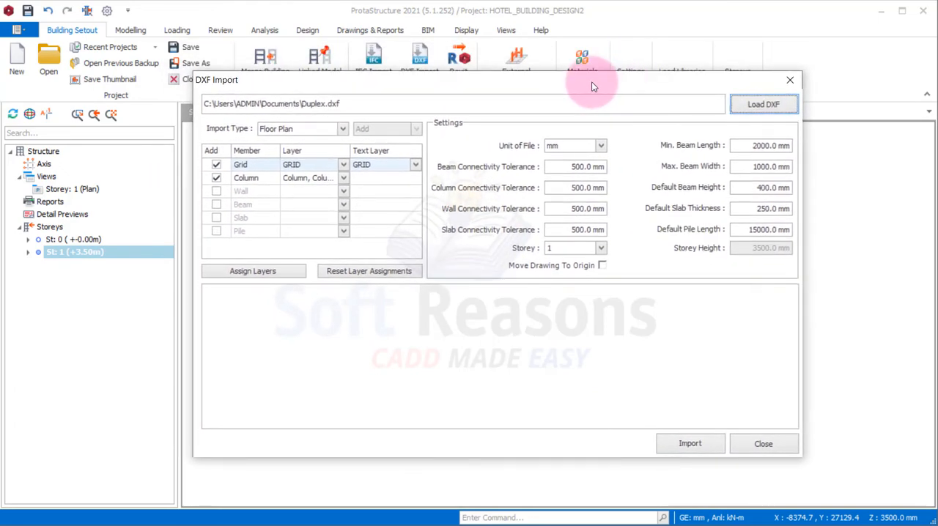
pyautogui.click(693, 445)
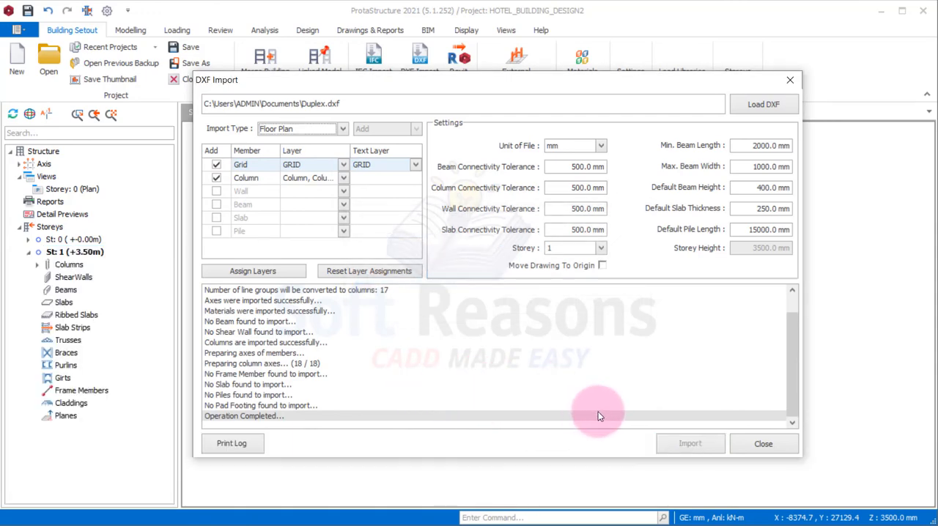
pyautogui.click(768, 447)
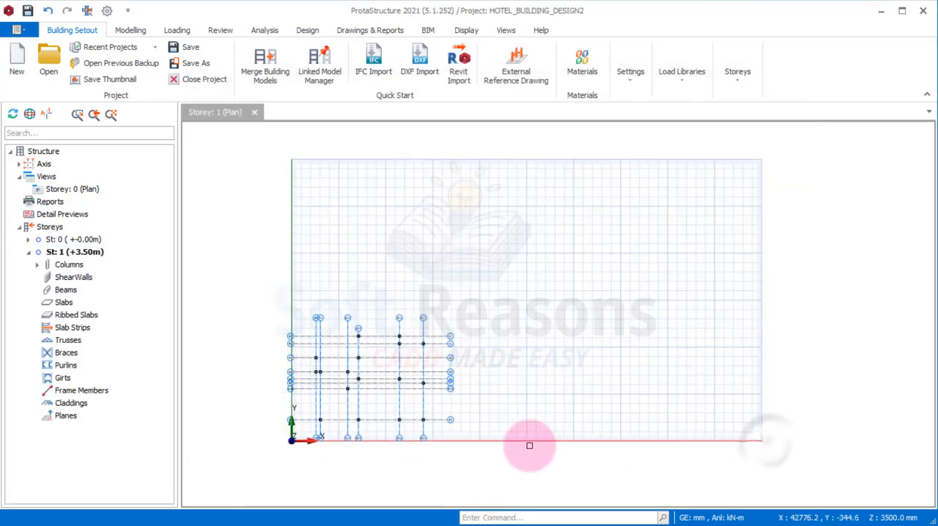
# Stretch the upper end of axis A11 to line up with the upper end of axis A10
pyautogui.scroll(3, 389, 425)
pyautogui.scroll(2, 325, 351)
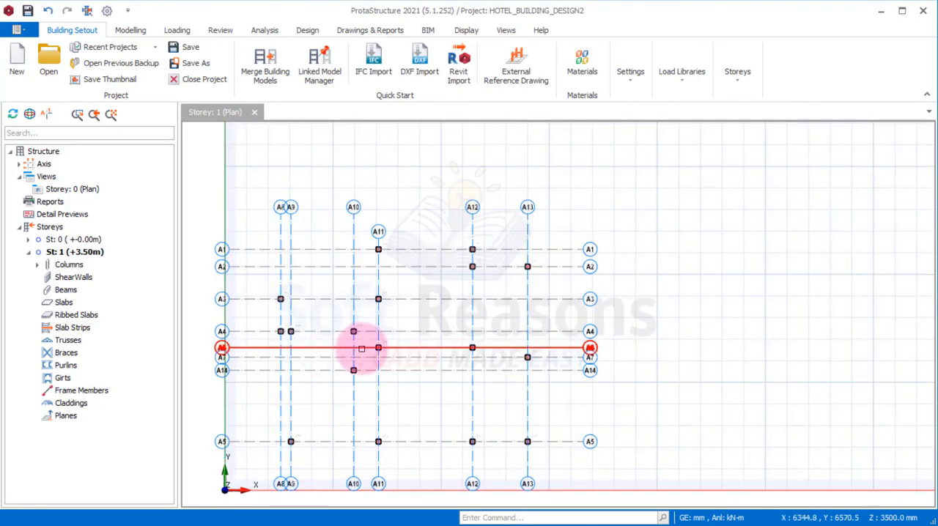
pyautogui.scroll(-1, 546, 304)
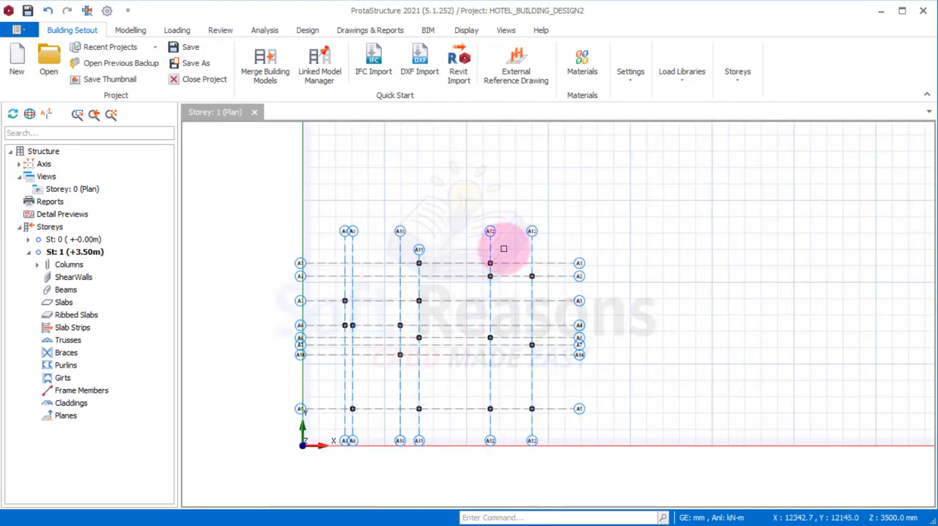
pyautogui.scroll(1, 456, 249)
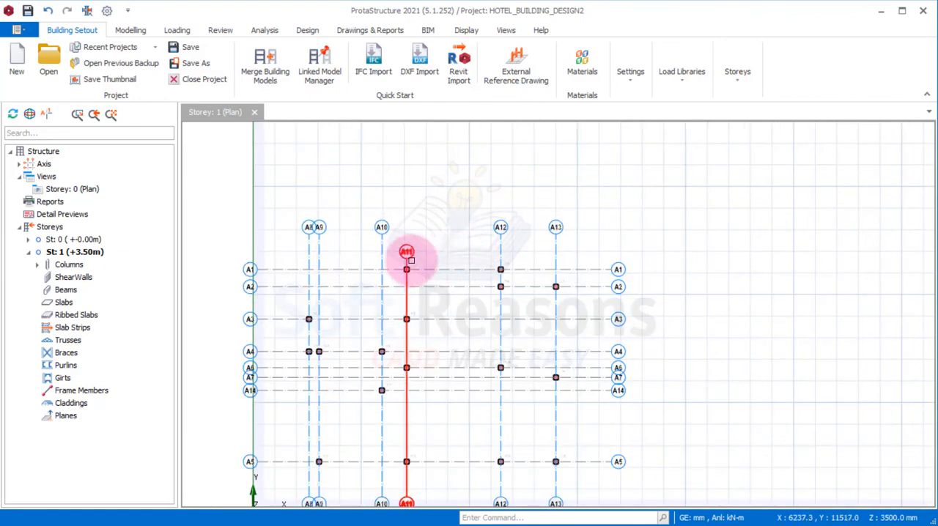
pyautogui.scroll(1, 411, 258)
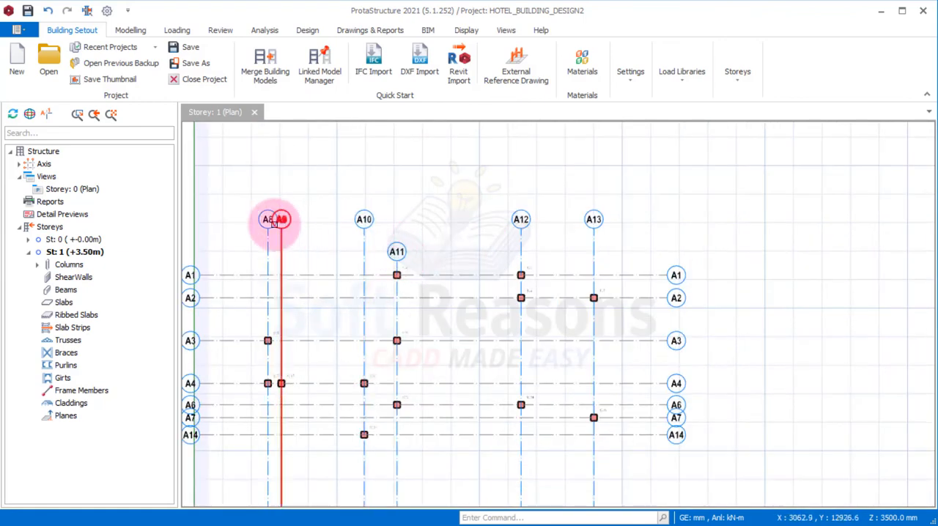
pyautogui.scroll(1, 400, 256)
pyautogui.click(397, 249)
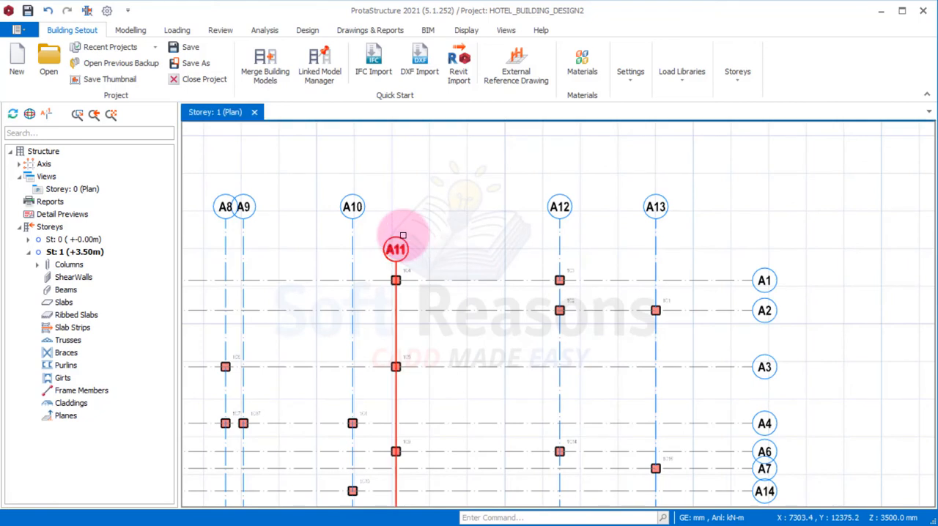
pyautogui.rightClick(402, 238)
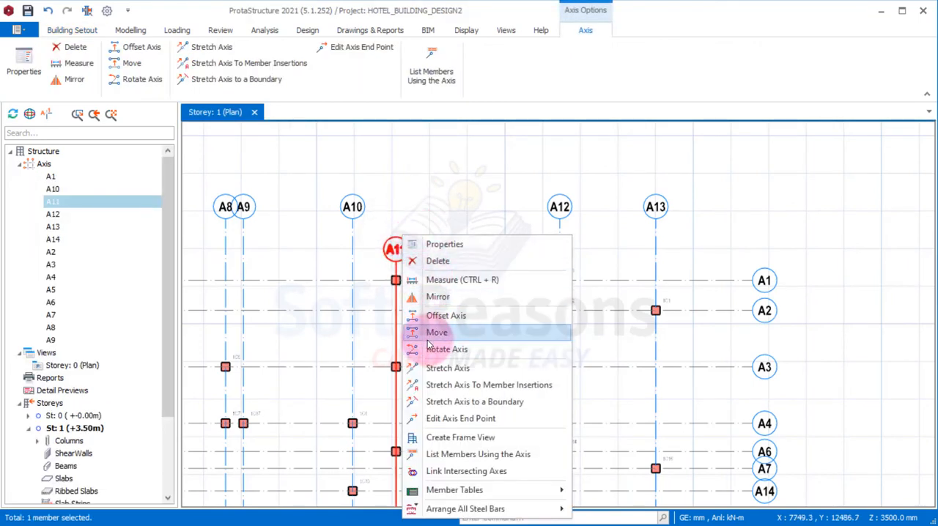
pyautogui.click(437, 368)
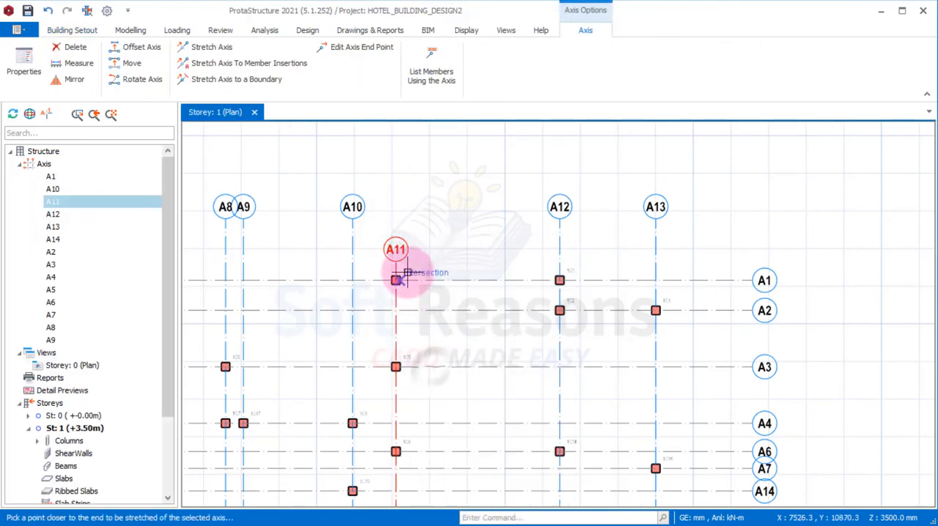
pyautogui.click(354, 223)
# Window-select the eight horizontal axes, review their label and direction settings in the Axis Table, and close it
pyautogui.scroll(-5, 506, 264)
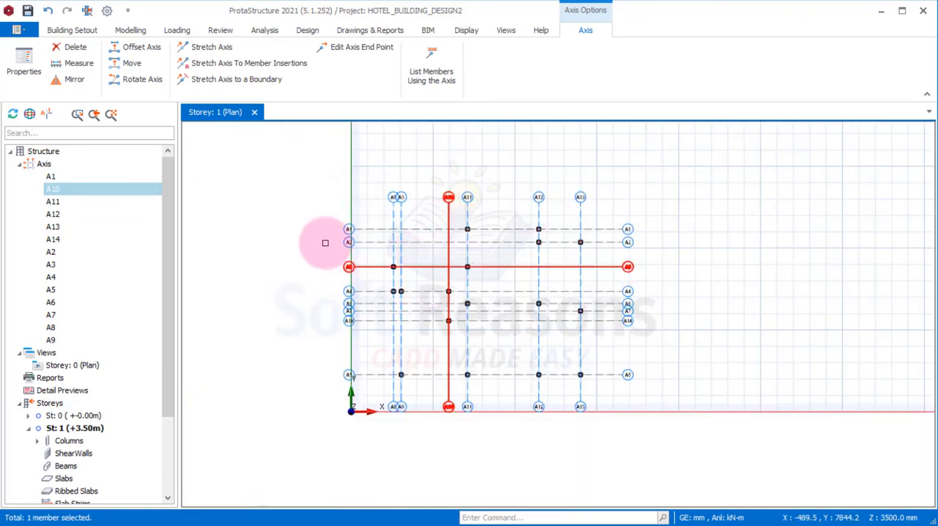
pyautogui.moveTo(371, 197); pyautogui.dragTo(271, 426)
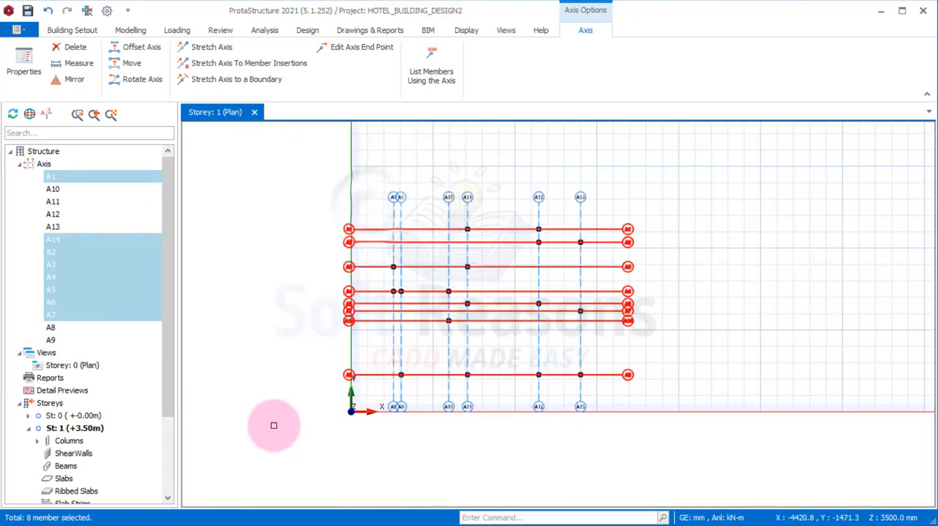
pyautogui.rightClick(286, 246)
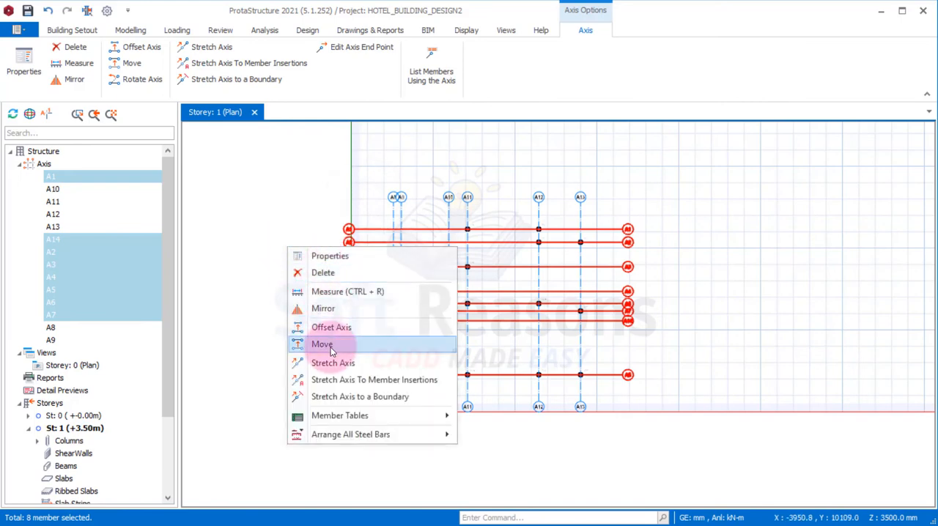
pyautogui.click(327, 258)
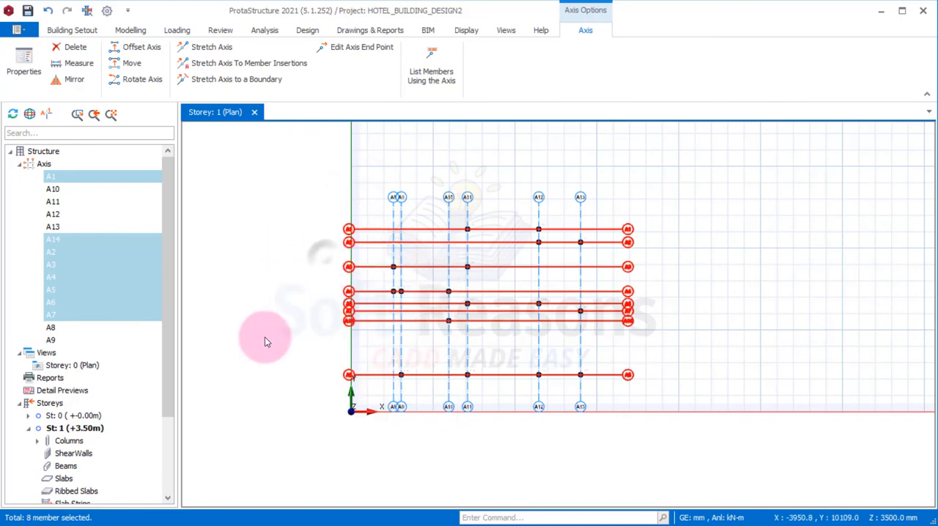
pyautogui.moveTo(526, 106); pyautogui.dragTo(607, 85)
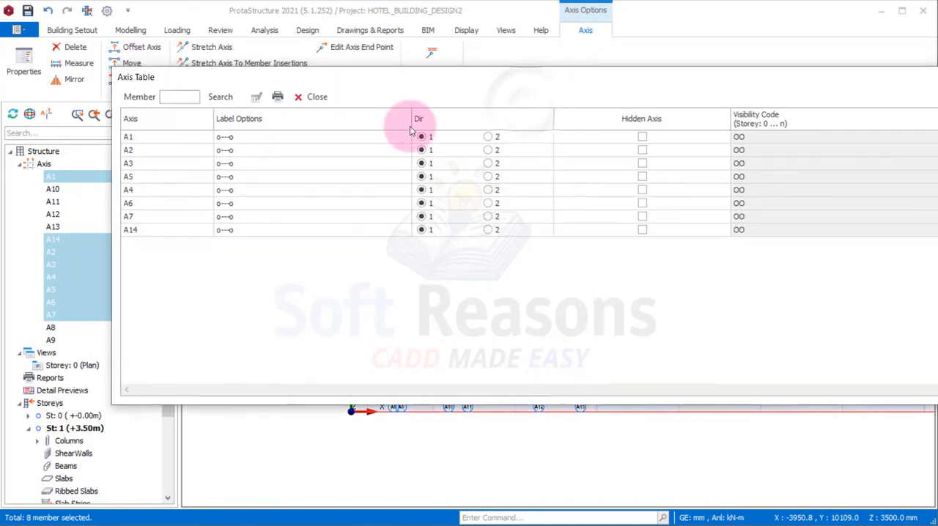
pyautogui.moveTo(445, 75); pyautogui.dragTo(417, 263)
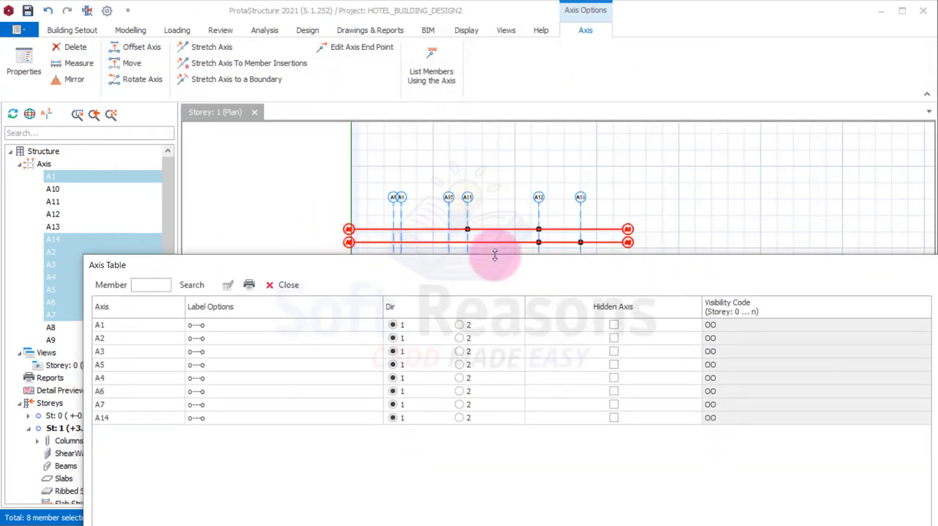
pyautogui.click(280, 285)
pyautogui.scroll(3, 363, 256)
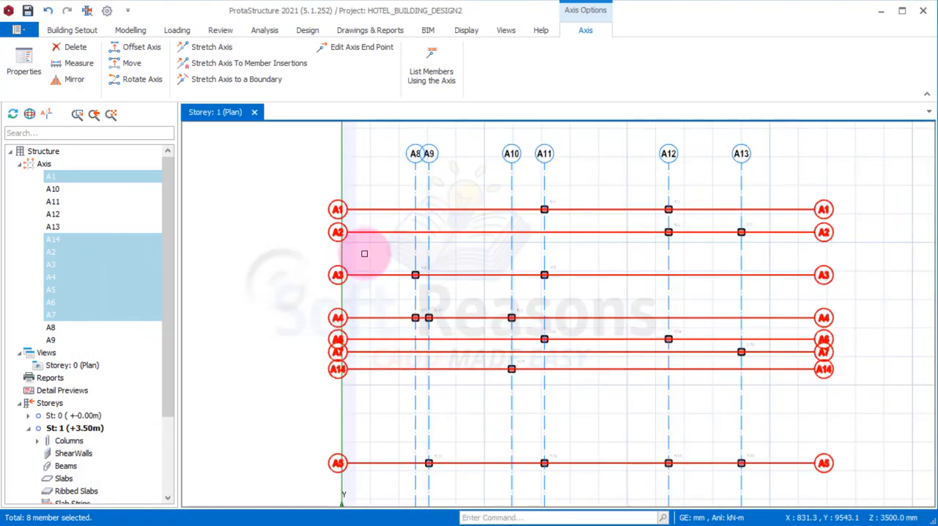
pyautogui.scroll(-3, 428, 250)
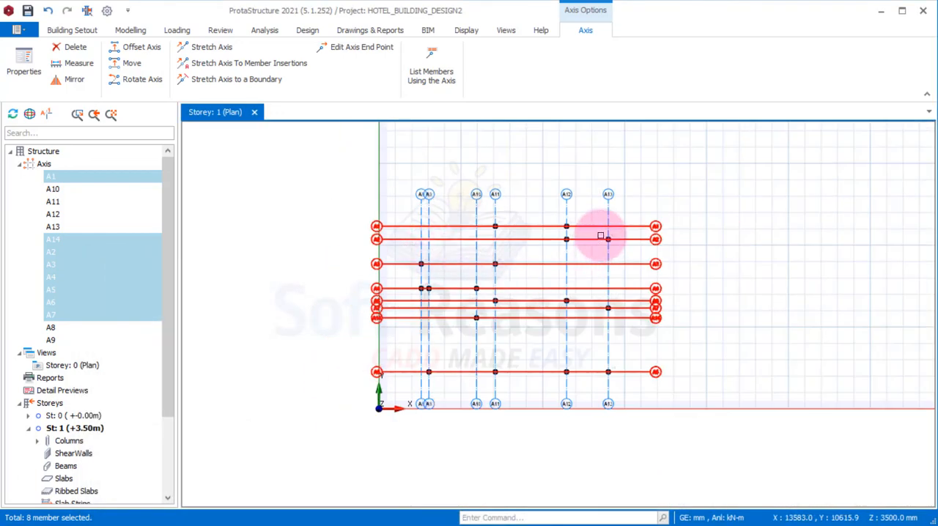
pyautogui.scroll(-3, 413, 376)
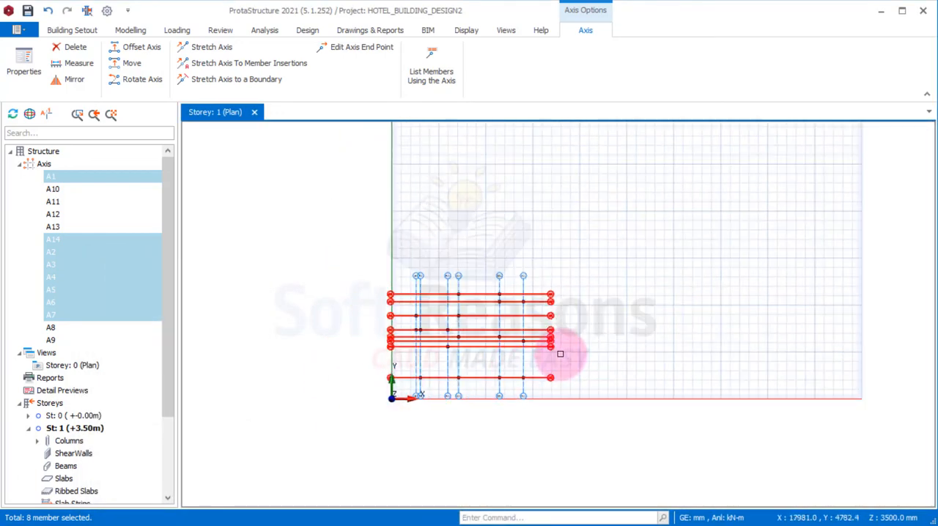
pyautogui.scroll(1, 529, 352)
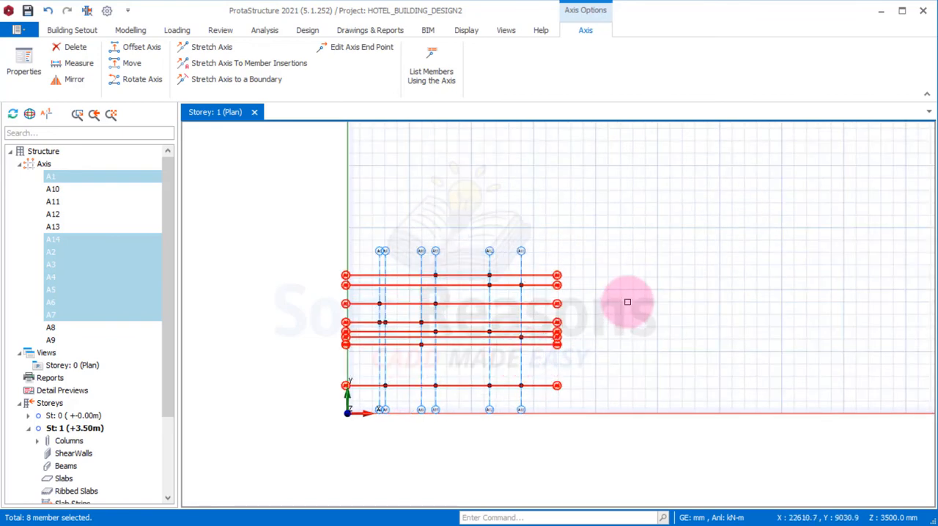
pyautogui.scroll(1, 626, 299)
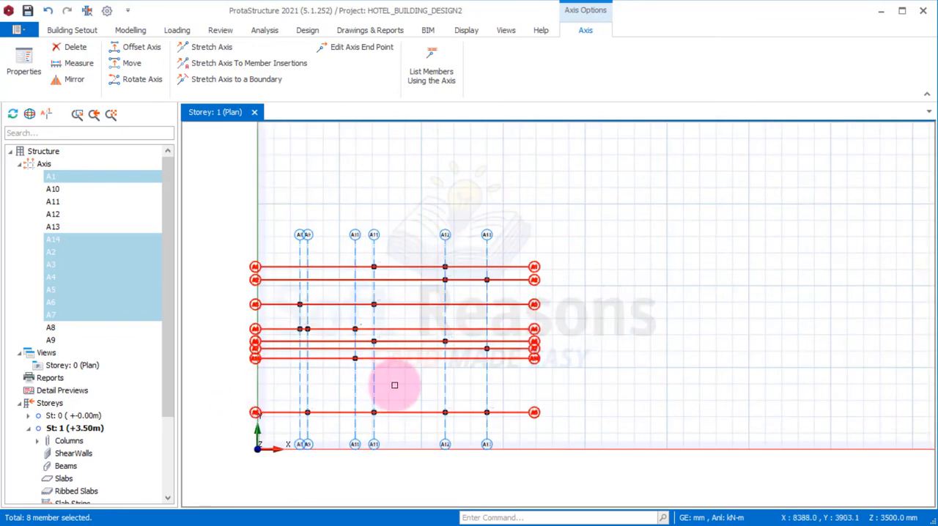